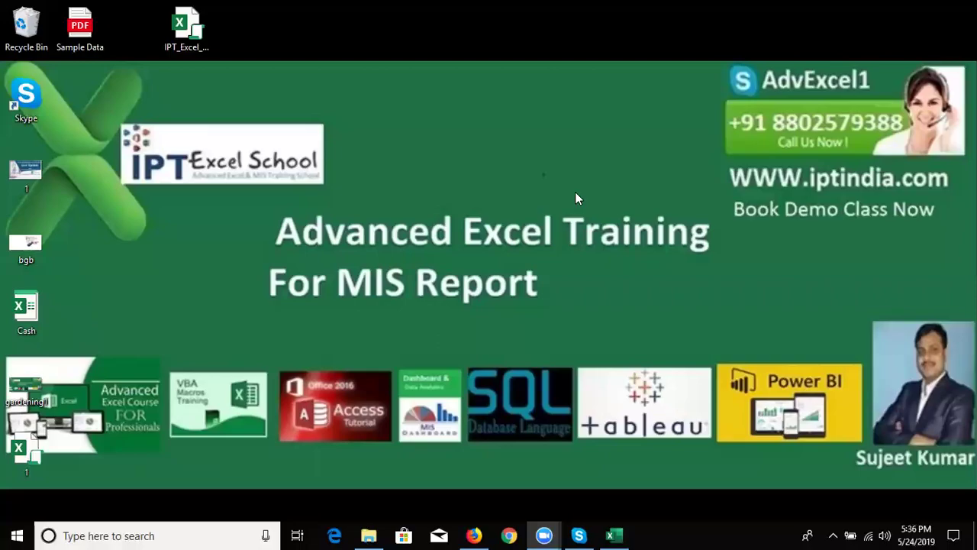
Bring the blank Excel workbook Book1 to the front and select cell H11.
{"action": "mouse_move", "coordinate": [557, 535]}
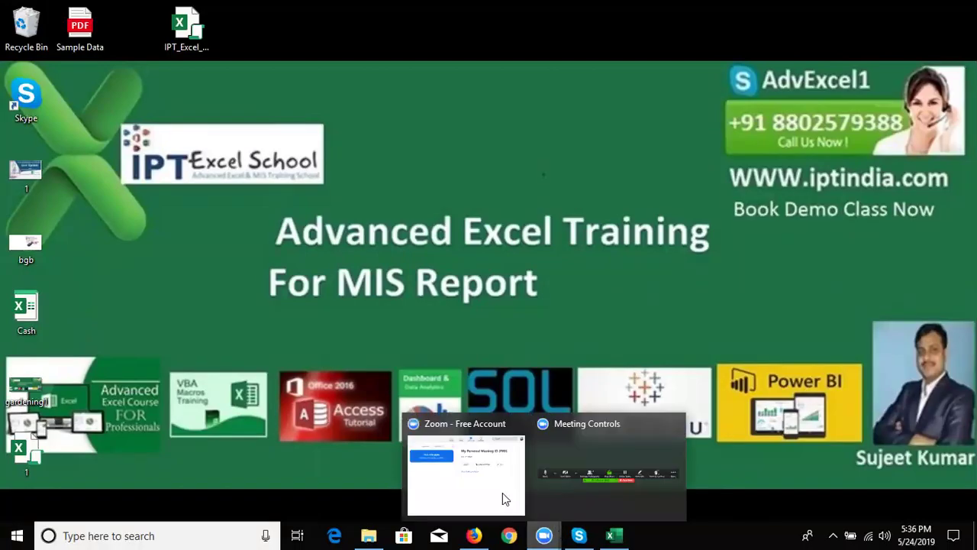
{"action": "left_click", "coordinate": [503, 434]}
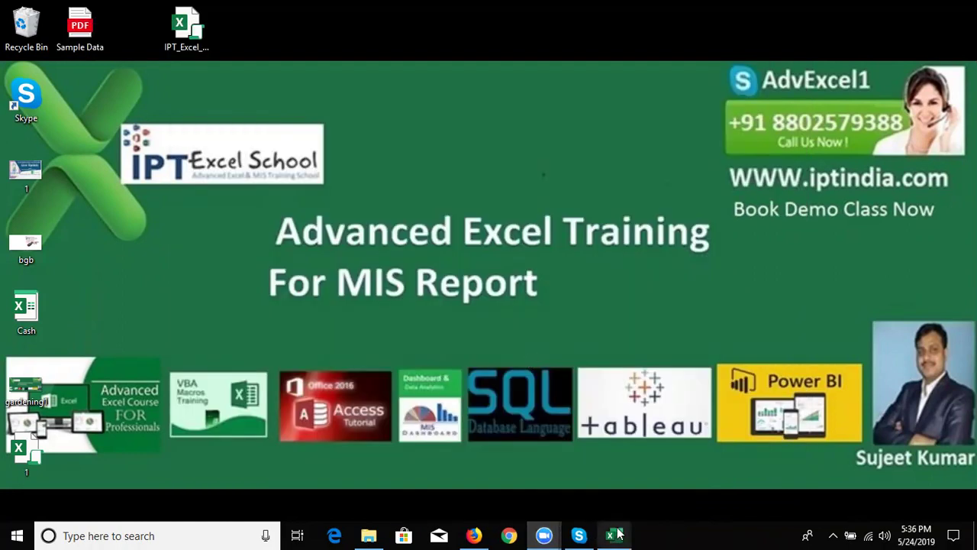
{"action": "left_click", "coordinate": [615, 535]}
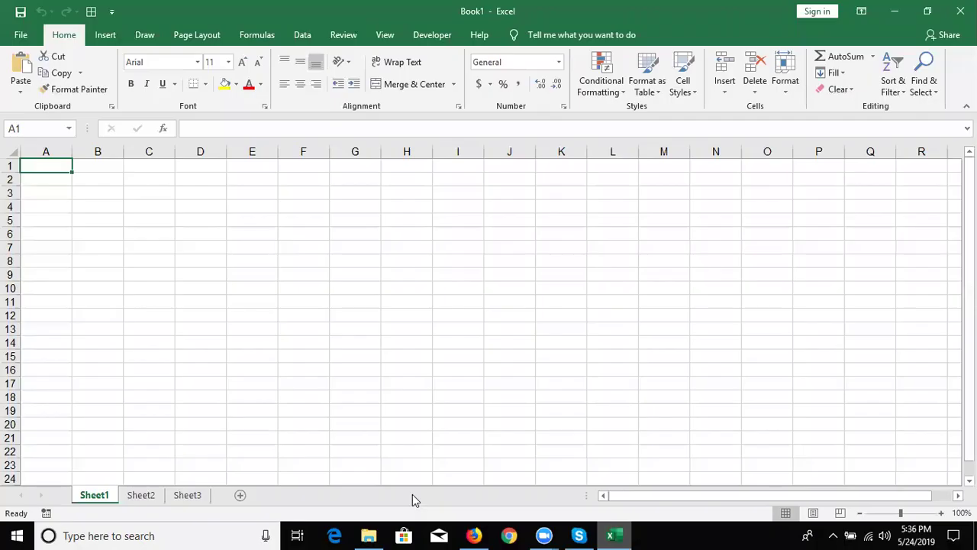
{"action": "left_click", "coordinate": [390, 304]}
Highlight the <POSITIVE>;<NEGATIVE>;<ZERO>;<TEXT> syntax line in the Firefox article, then return to Excel.
{"action": "left_click", "coordinate": [471, 535]}
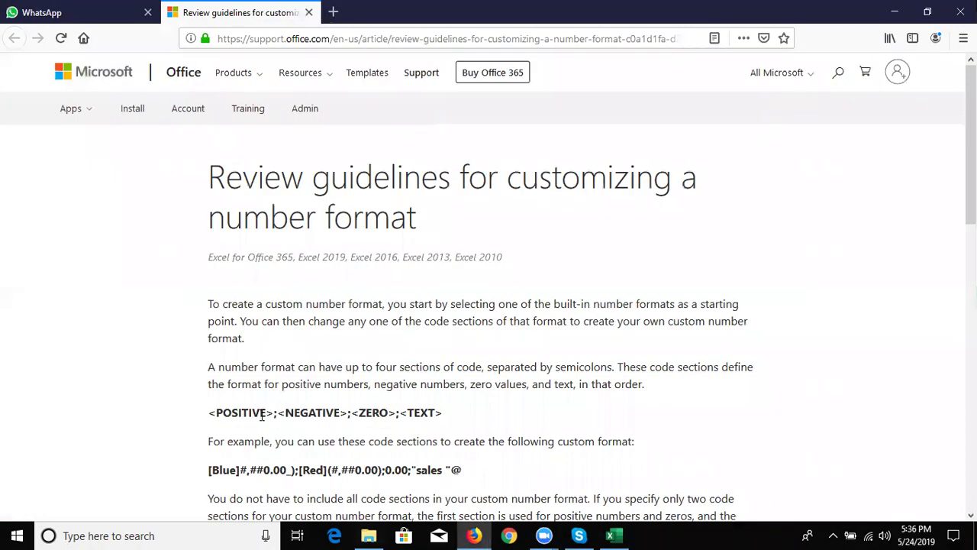
{"action": "scroll", "coordinate": [262, 415], "scroll_direction": "down", "scroll_amount": 1}
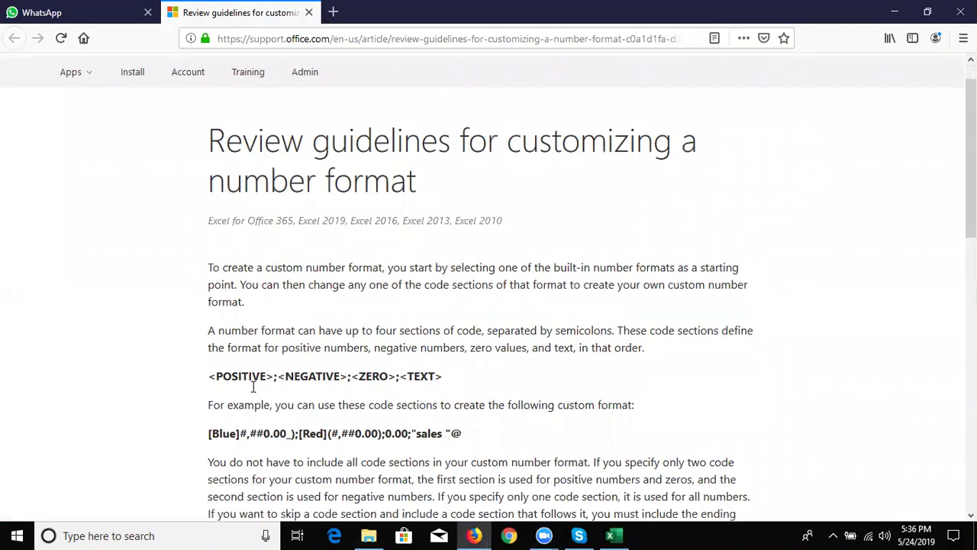
{"action": "scroll", "coordinate": [242, 350], "scroll_direction": "down", "scroll_amount": 2}
{"action": "left_click_drag", "start_coordinate": [216, 304], "coordinate": [447, 320]}
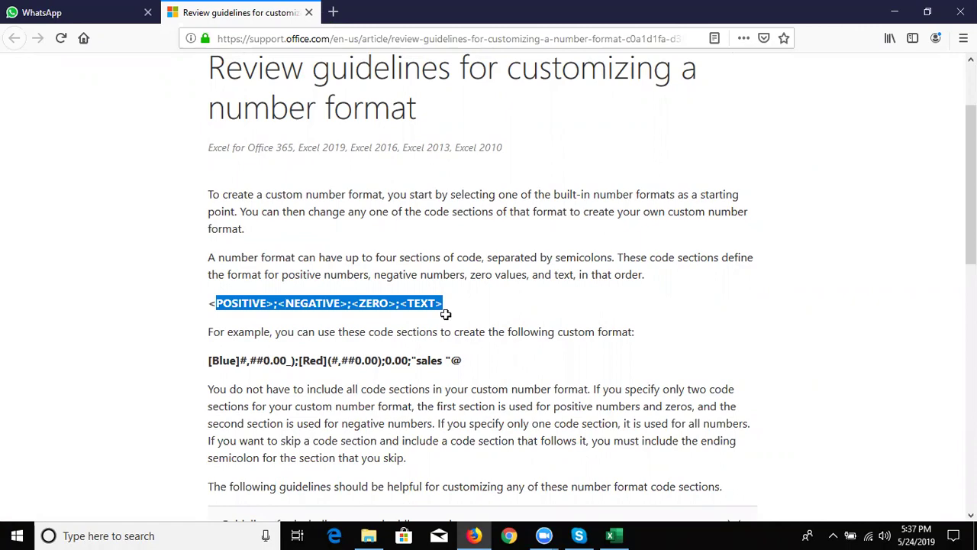
{"action": "key", "text": "alt+Tab"}
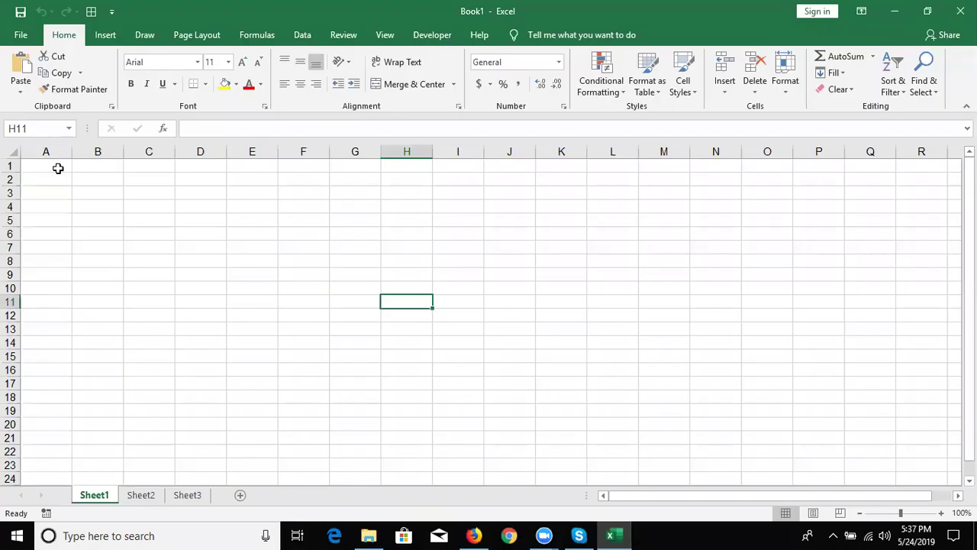
Enter 325, -520, 0 and sasa into A1:A4 and select that range.
{"action": "left_click", "coordinate": [57, 168]}
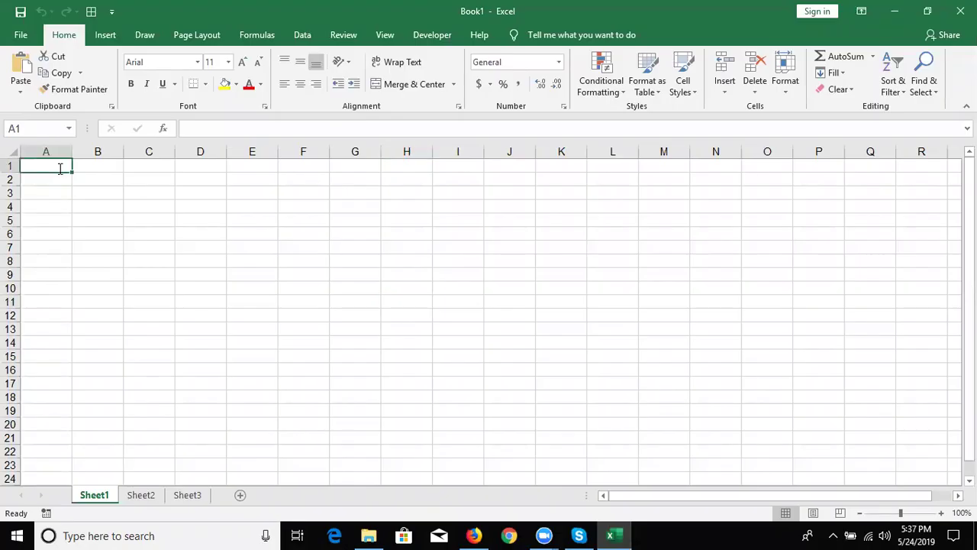
{"action": "type", "text": "325"}
{"action": "key", "text": "Return"}
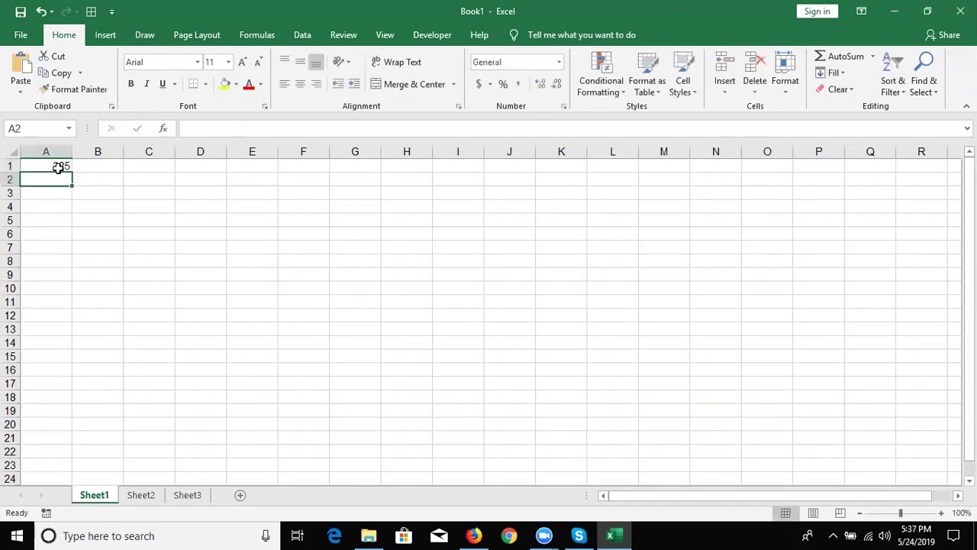
{"action": "type", "text": "-520"}
{"action": "key", "text": "Return"}
{"action": "type", "text": "0"}
{"action": "key", "text": "Return"}
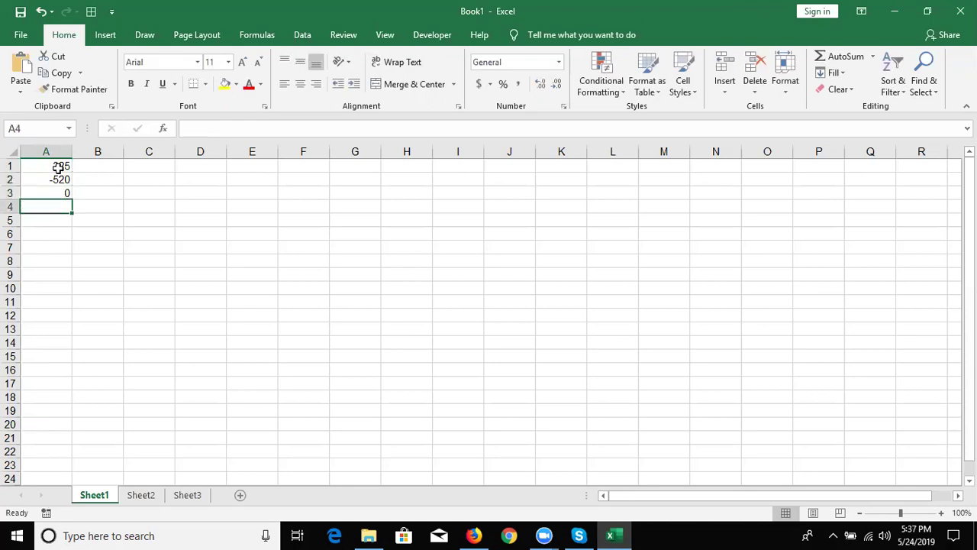
{"action": "type", "text": "sasa"}
{"action": "key", "text": "Return"}
{"action": "left_click_drag", "start_coordinate": [58, 167], "coordinate": [58, 207]}
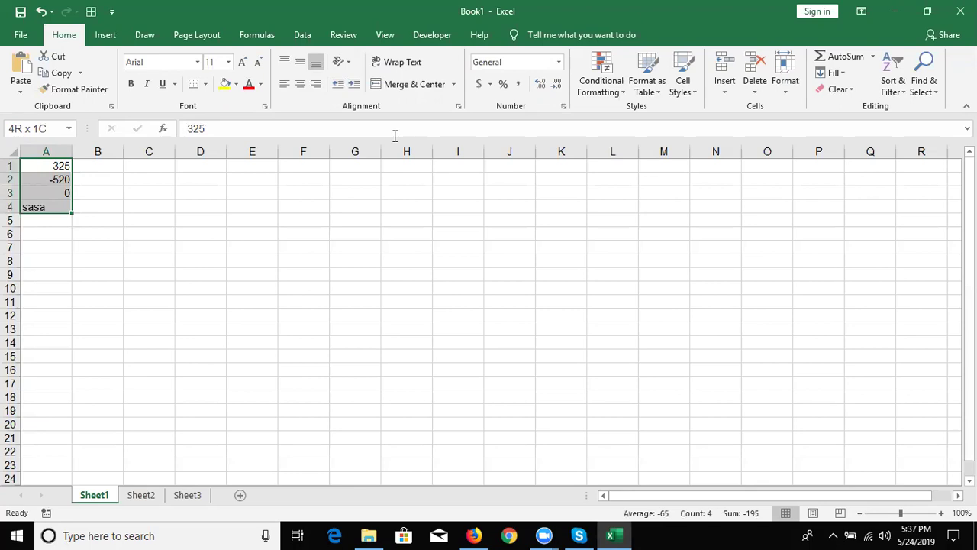
Replace the General format of A1:A4 with a custom code that prefixes numbers with P.
{"action": "left_click", "coordinate": [459, 108]}
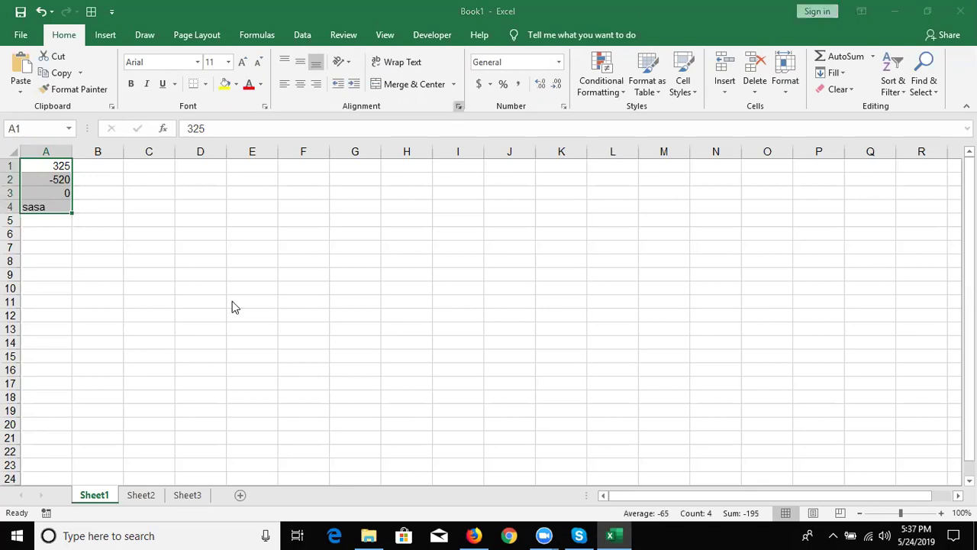
{"action": "left_click", "coordinate": [224, 144]}
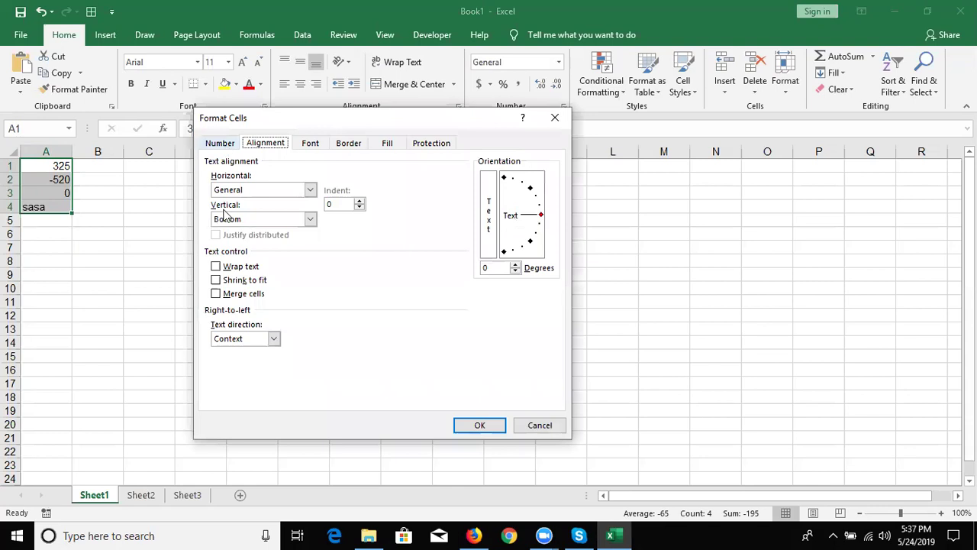
{"action": "left_click", "coordinate": [223, 276]}
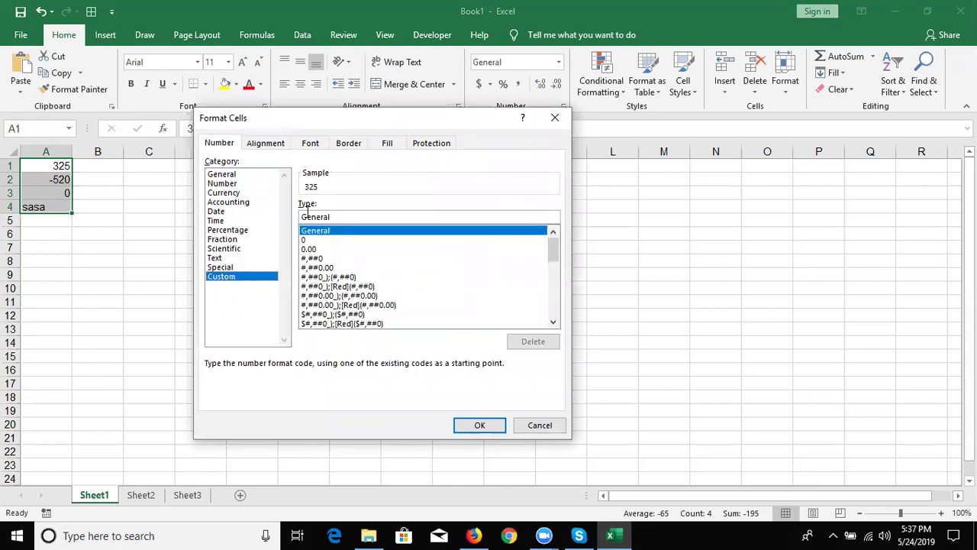
{"action": "double_click", "coordinate": [308, 214]}
{"action": "key", "text": "BackSpace"}
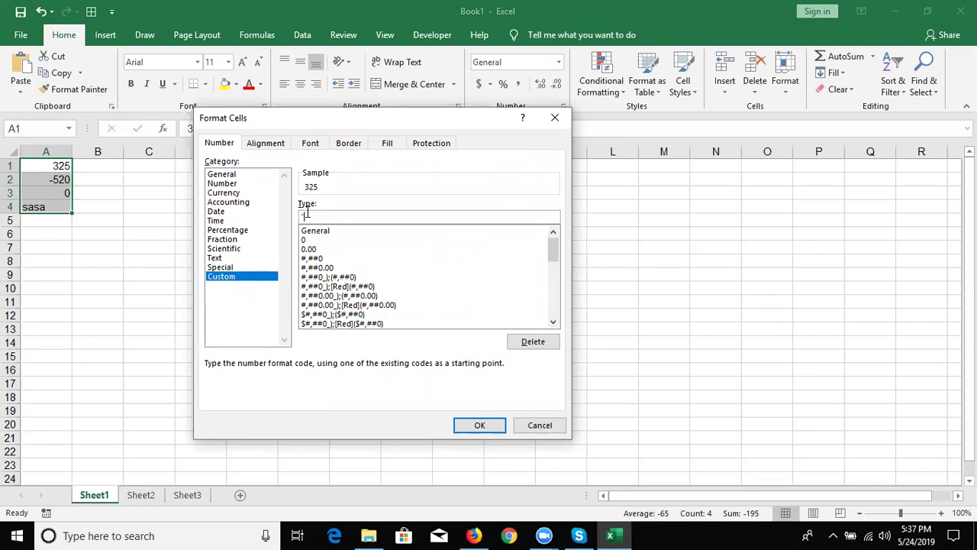
{"action": "type", "text": "#\"P\""}
{"action": "type", "text": " #"}
{"action": "key", "text": "Return"}
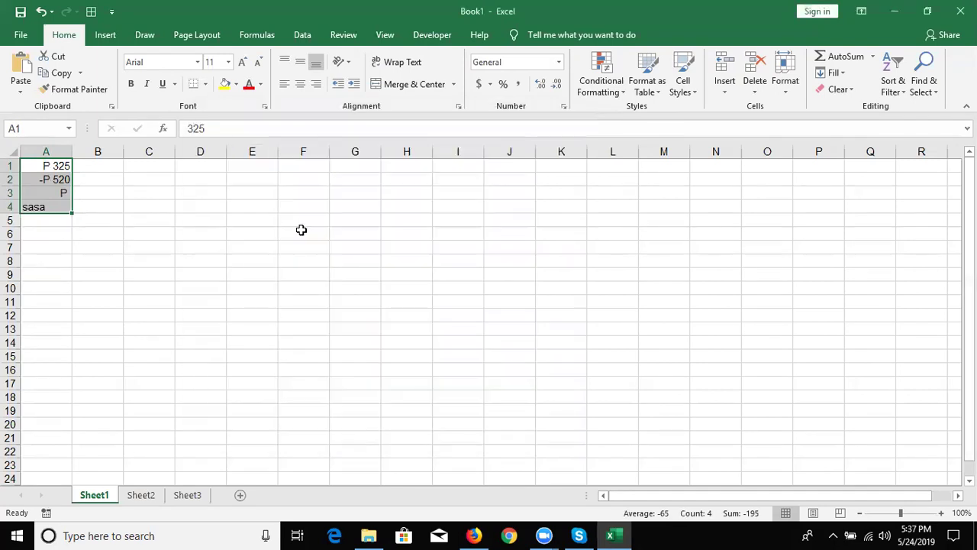
Extend the custom code to "P" #;"N" # so -520 shows as N 520.
{"action": "left_click", "coordinate": [633, 95]}
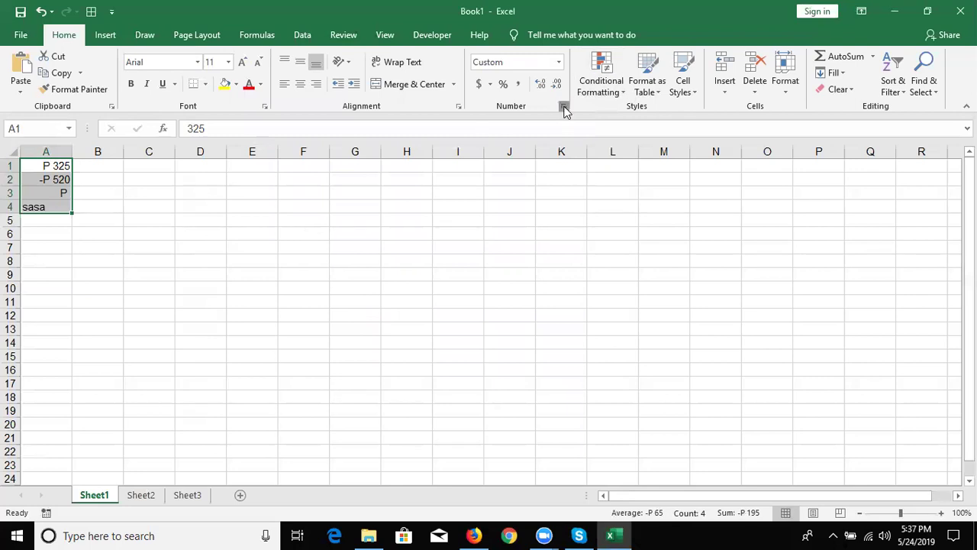
{"action": "left_click", "coordinate": [565, 109]}
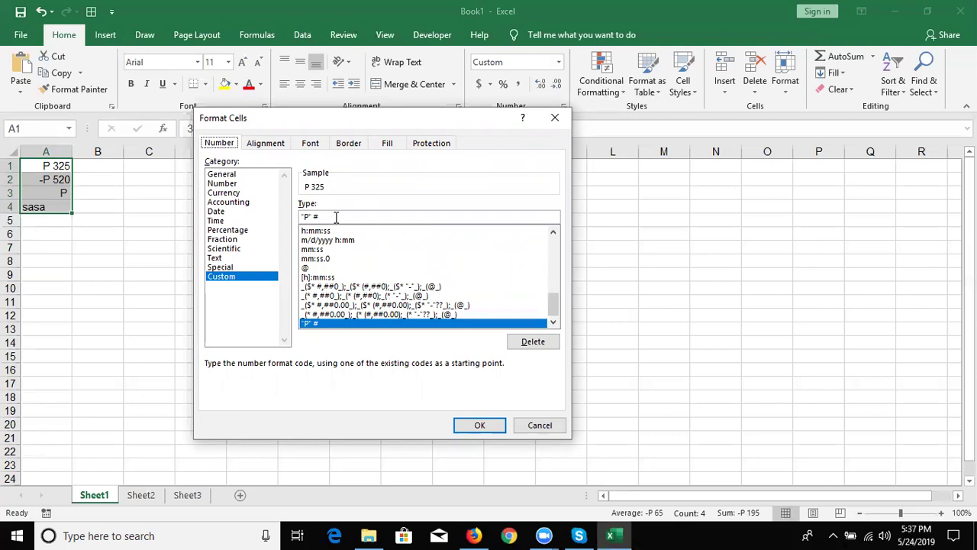
{"action": "left_click", "coordinate": [336, 217]}
{"action": "type", "text": ";\"N\" #"}
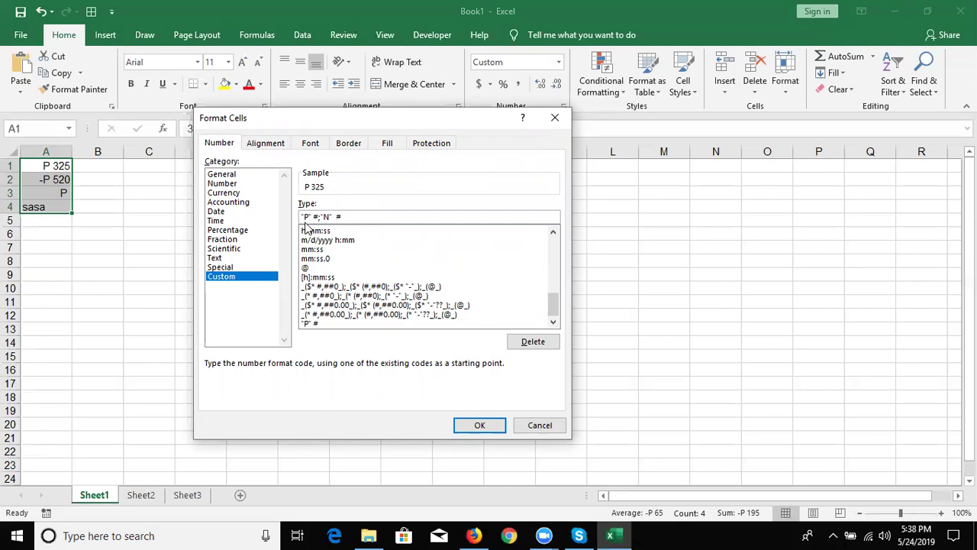
{"action": "left_click", "coordinate": [323, 217]}
{"action": "key", "text": "Return"}
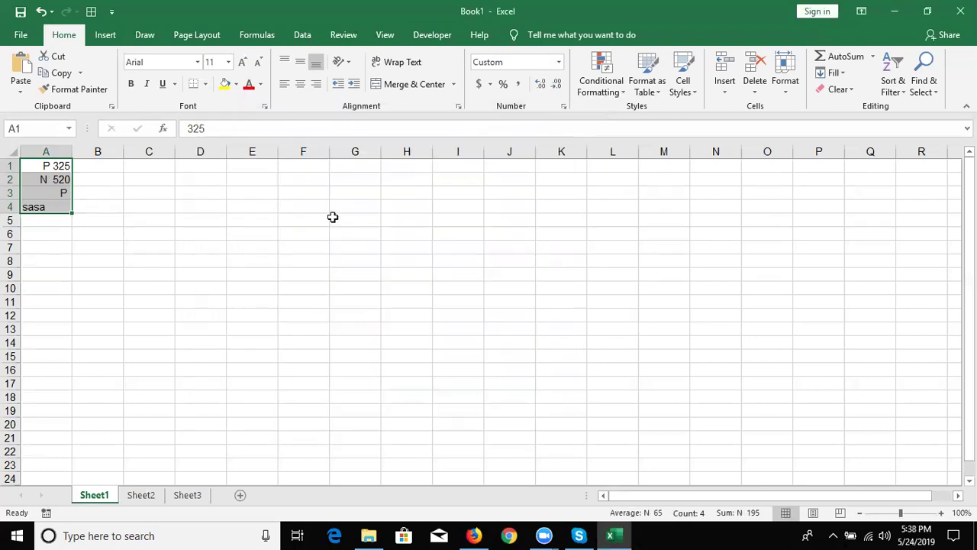
In the Firefox article, pick out POSITIVE, NEGATIVE and their ; separator, then return to Excel.
{"action": "key", "text": "alt+Tab"}
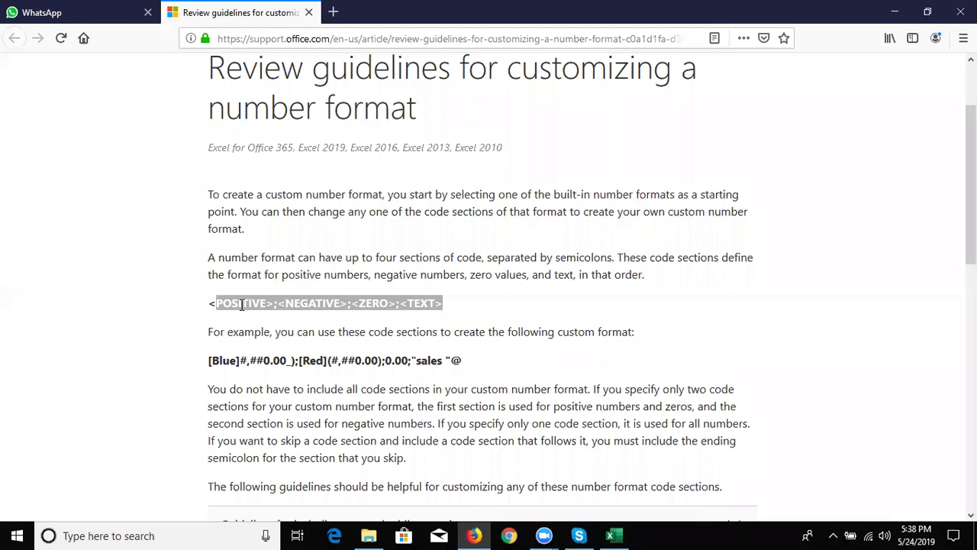
{"action": "double_click", "coordinate": [242, 305]}
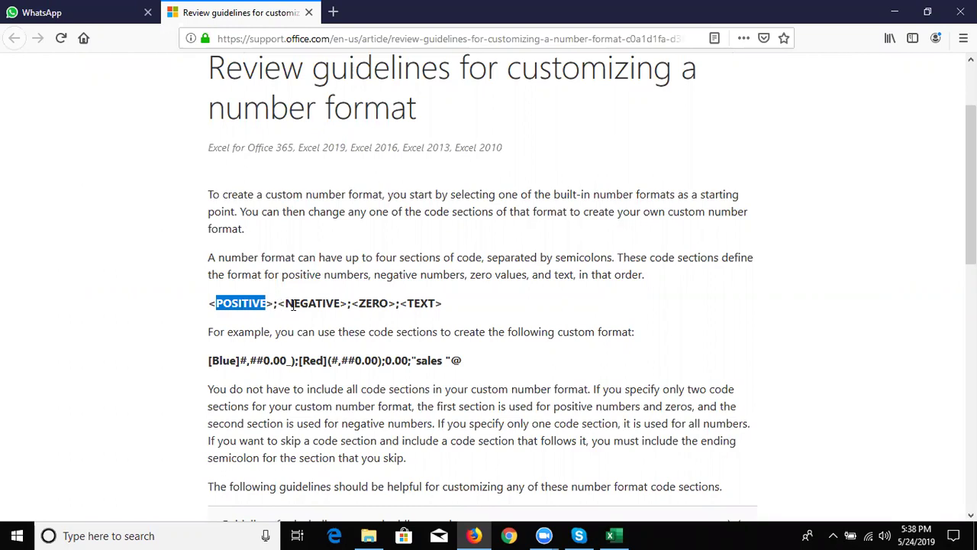
{"action": "double_click", "coordinate": [293, 305]}
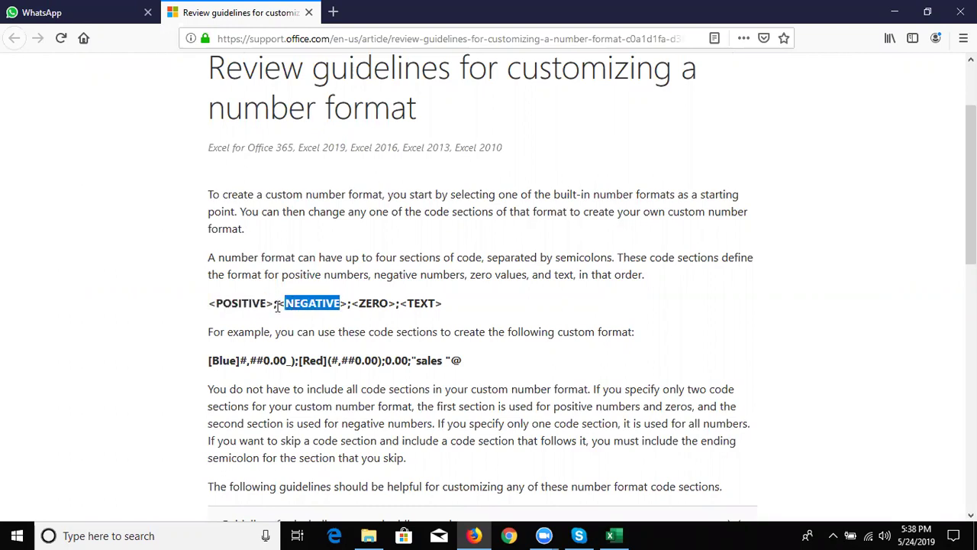
{"action": "left_click", "coordinate": [276, 307]}
{"action": "double_click", "coordinate": [277, 306]}
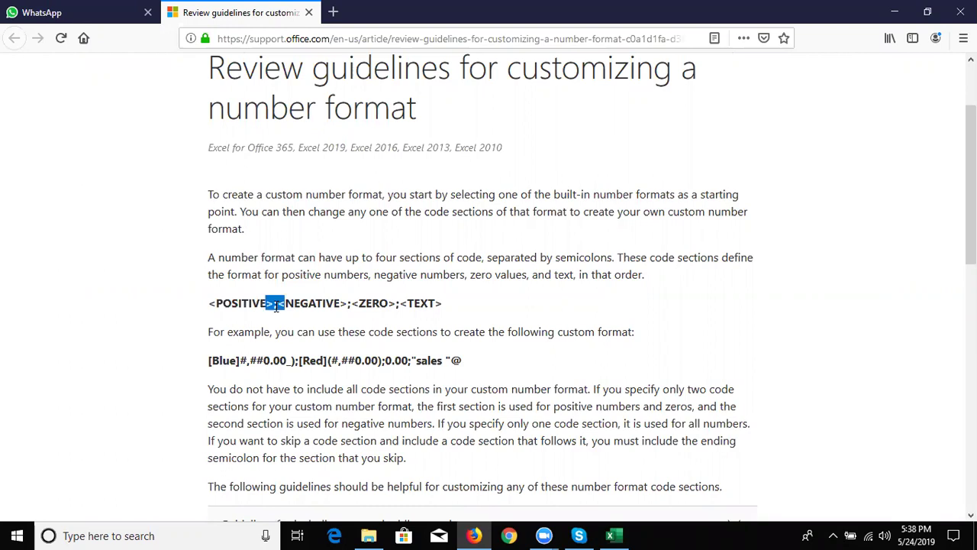
{"action": "key", "text": "alt+Tab"}
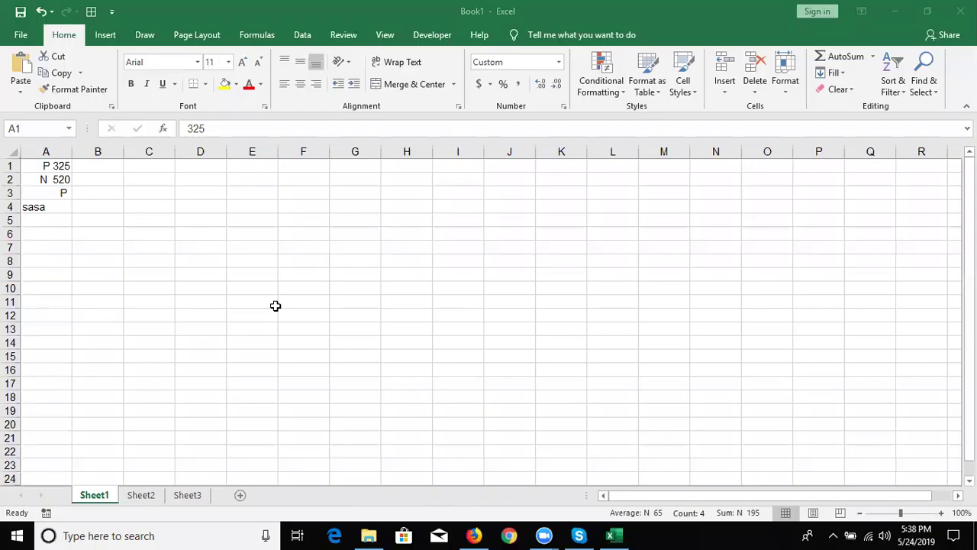
Add a zero section giving the code "P" #;"N" #;"Z" #,"T", fixing the invalid-format error.
{"action": "left_click", "coordinate": [459, 106]}
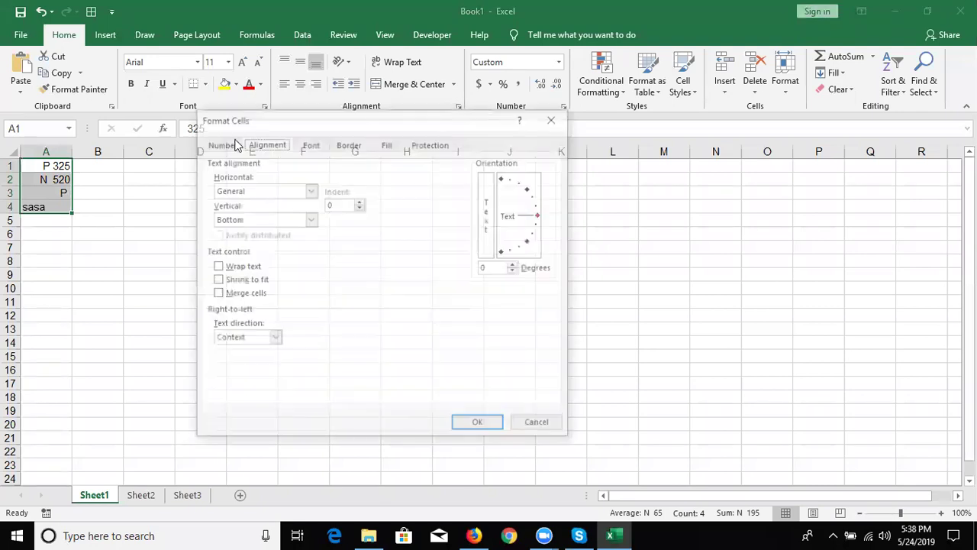
{"action": "key", "text": "ctrl+shift+Tab"}
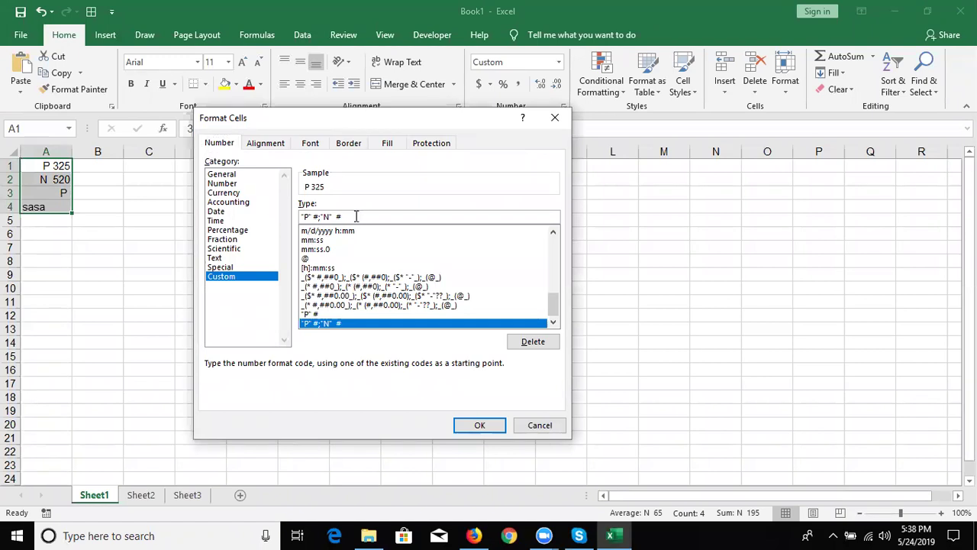
{"action": "type", "text": ";\"Z\" #;\""}
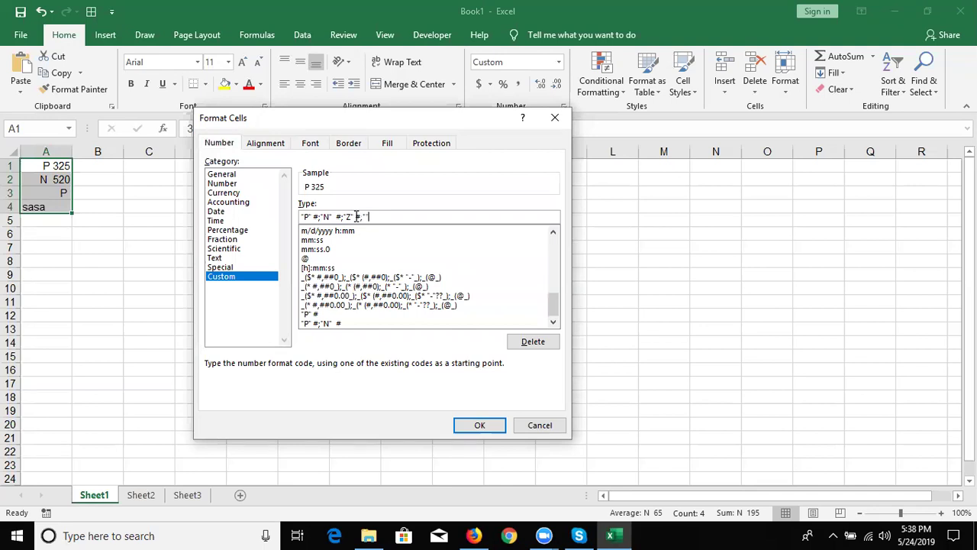
{"action": "type", "text": "T"}
{"action": "type", "text": "\"@"}
{"action": "key", "text": "BackSpace"}
{"action": "key", "text": "Return"}
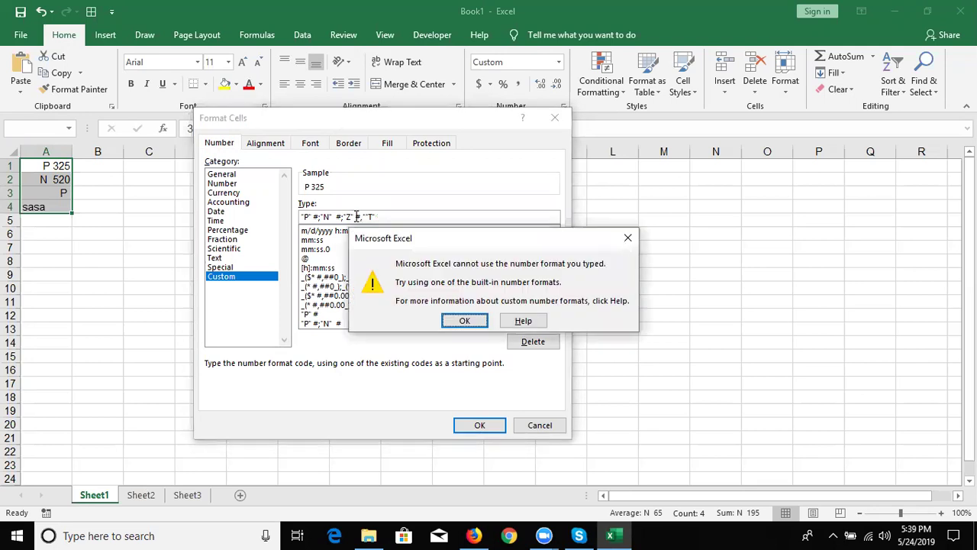
{"action": "key", "text": "Return"}
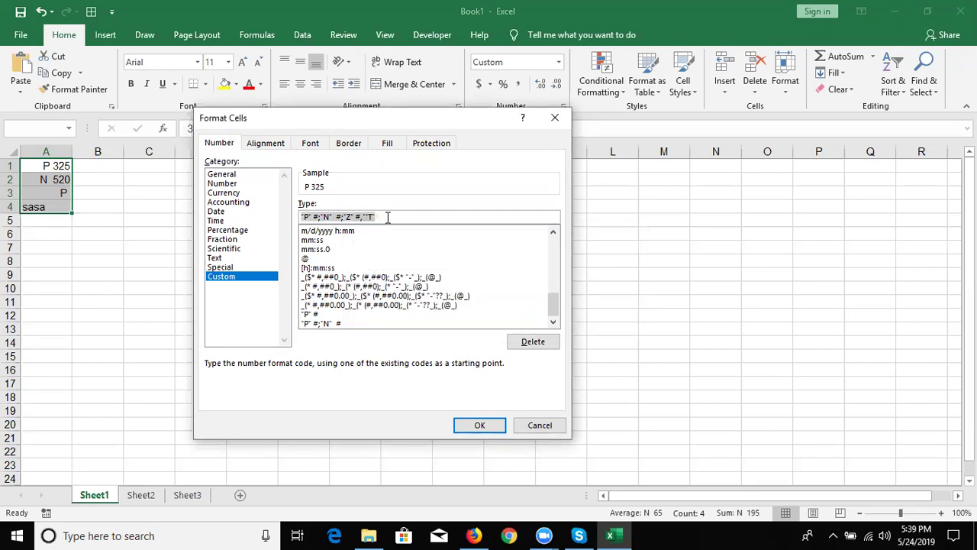
{"action": "left_click", "coordinate": [388, 218]}
{"action": "key", "text": "BackSpace"}
{"action": "key", "text": "BackSpace"}
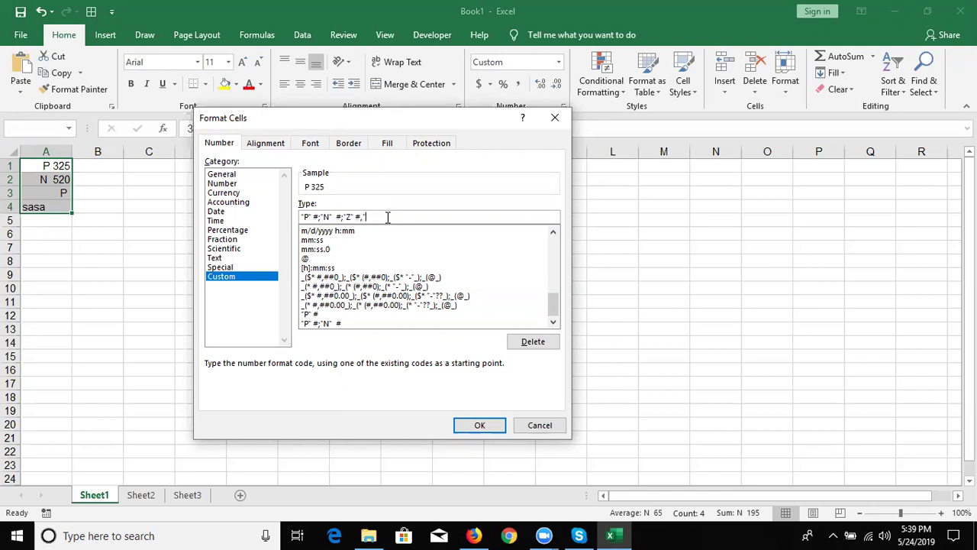
{"action": "type", "text": "T\""}
{"action": "key", "text": "Return"}
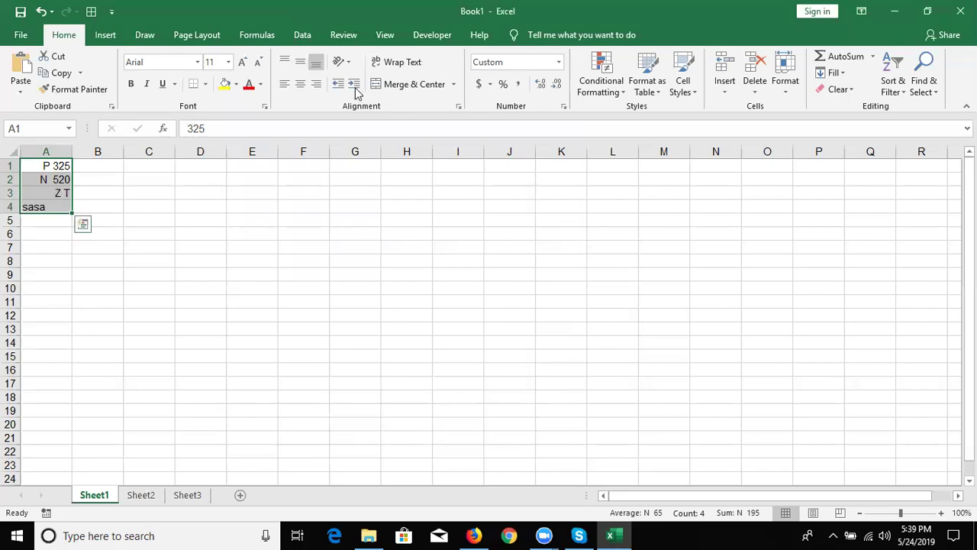
Reapply the custom format, check the results in A4 and A2, then reselect A1:A4.
{"action": "left_click", "coordinate": [459, 107]}
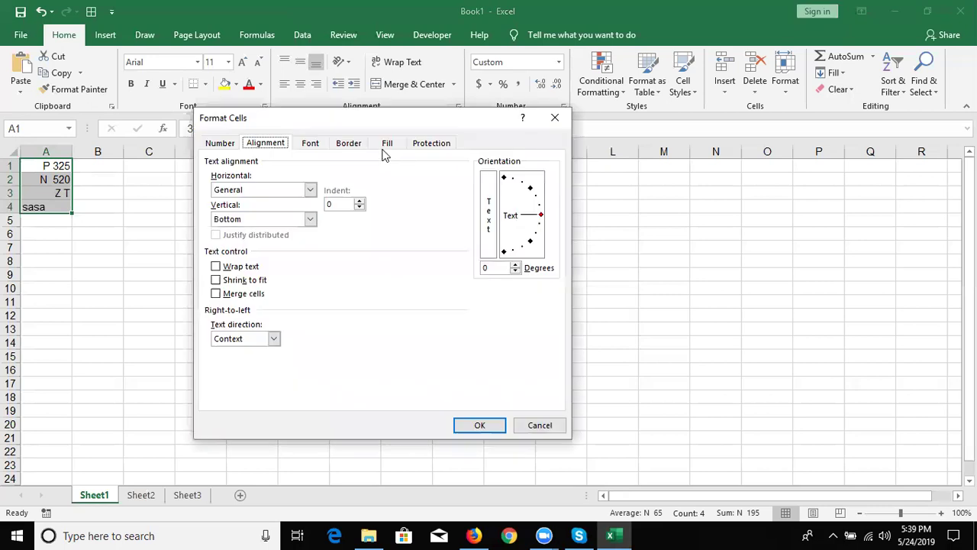
{"action": "key", "text": "ctrl+shift+Tab"}
{"action": "left_click", "coordinate": [364, 218]}
{"action": "left_click", "coordinate": [364, 218]}
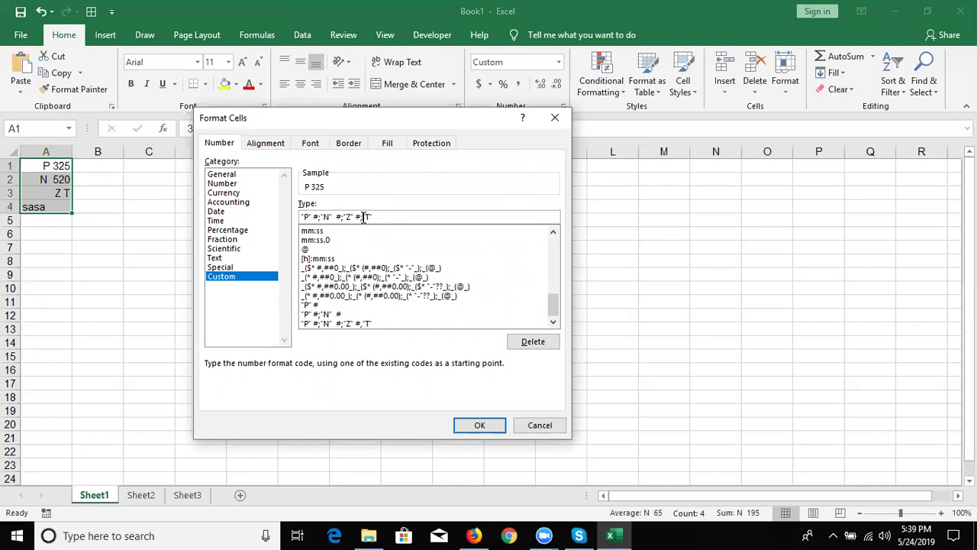
{"action": "key", "text": "Return"}
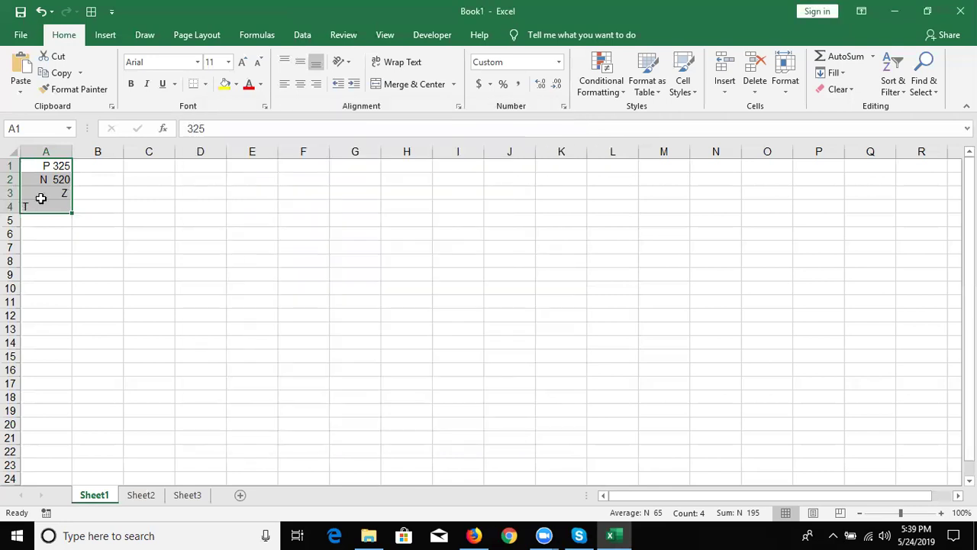
{"action": "left_click", "coordinate": [41, 207]}
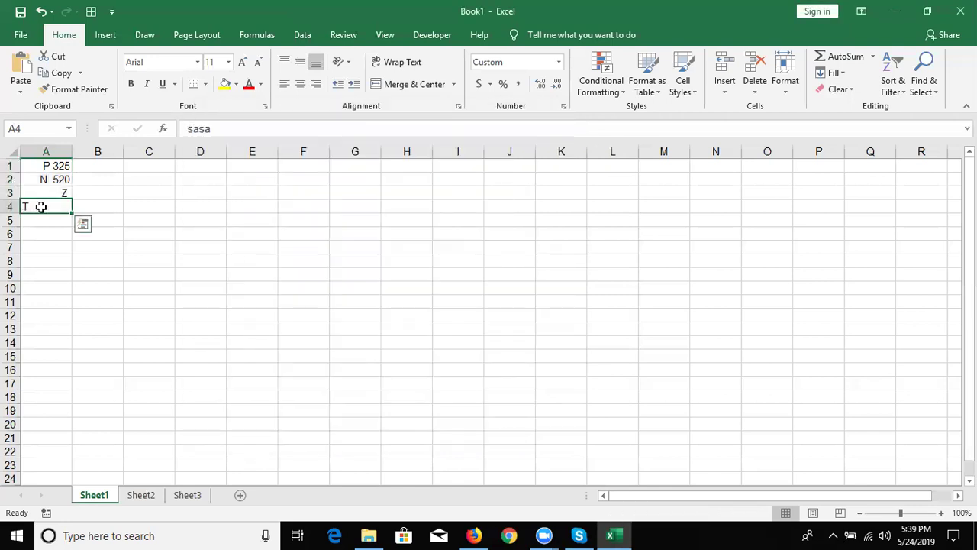
{"action": "key", "text": "Up"}
{"action": "key", "text": "Up"}
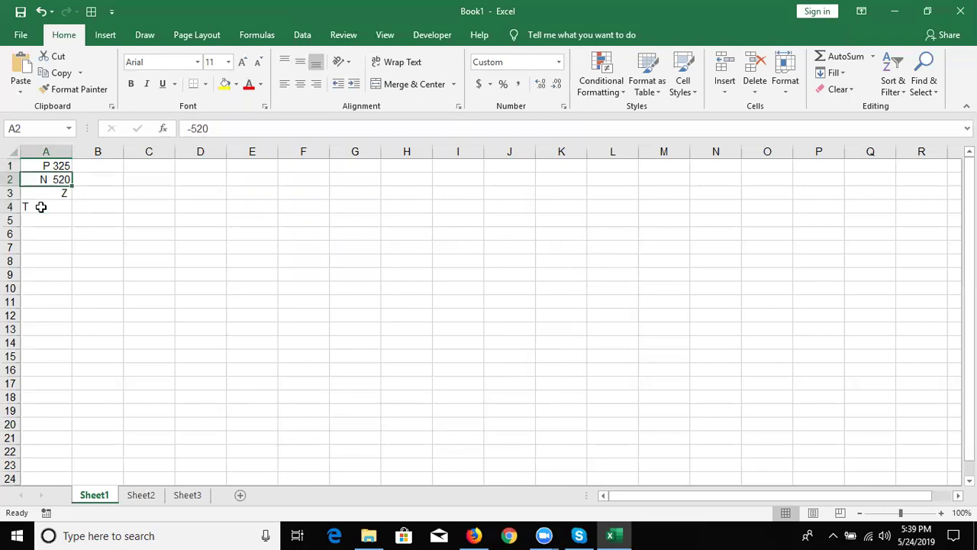
{"action": "key", "text": "Up"}
{"action": "left_click", "coordinate": [41, 207], "text": "shift"}
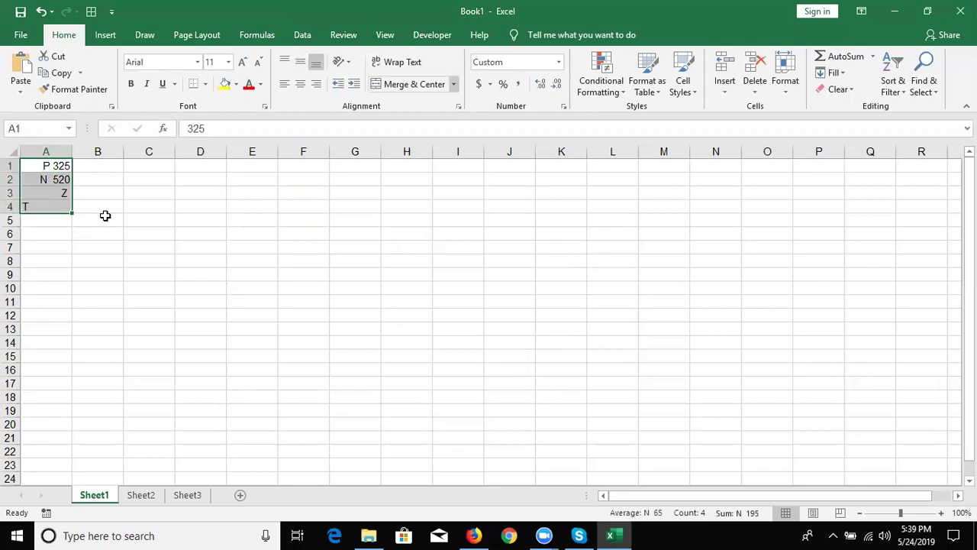
Change the format code to "P" #;"N" #;"Z" 0;"T"@ so A3 shows Z 0 and A4 shows Tsasa.
{"action": "left_click", "coordinate": [459, 107]}
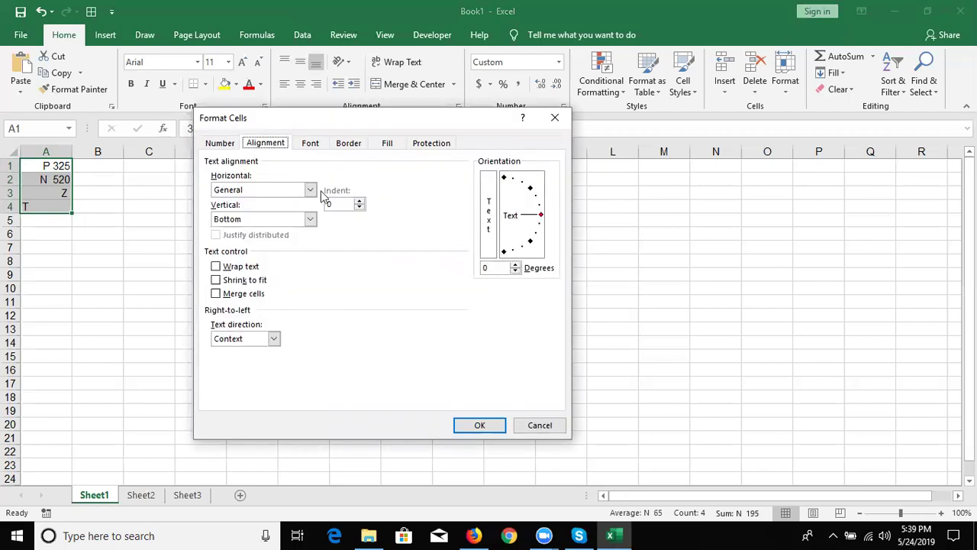
{"action": "key", "text": "ctrl+shift+Tab"}
{"action": "double_click", "coordinate": [354, 218]}
{"action": "left_click", "coordinate": [353, 218]}
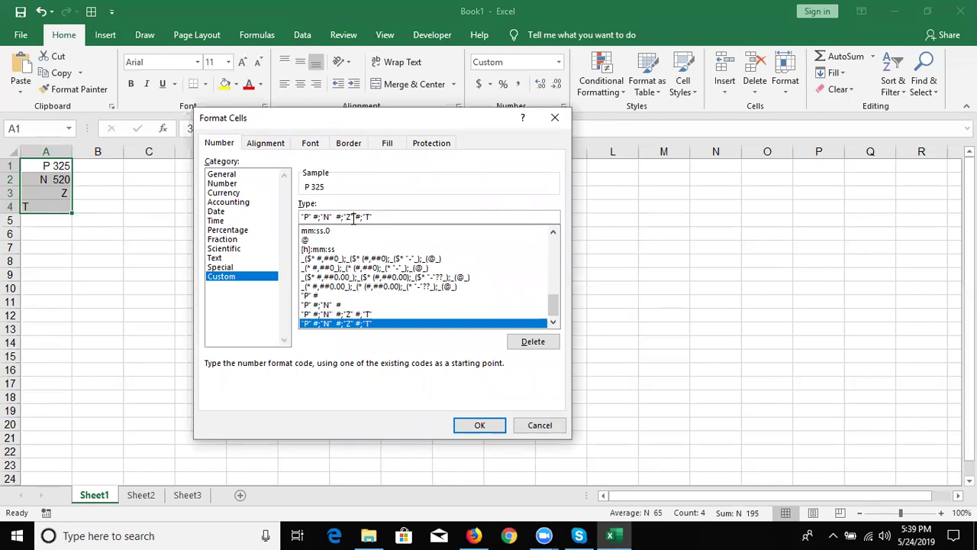
{"action": "key", "text": "BackSpace"}
{"action": "key", "text": "Delete"}
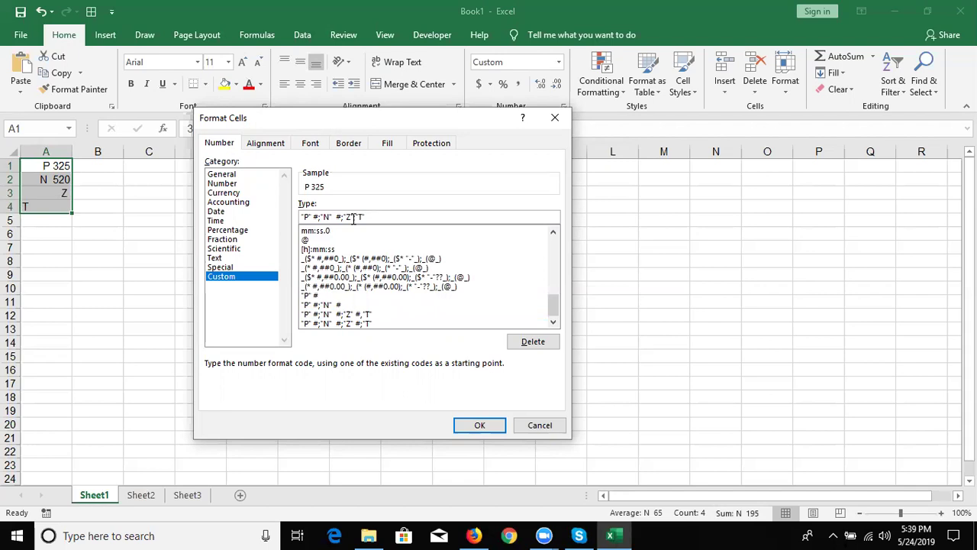
{"action": "type", "text": "0;\"T\""}
{"action": "type", "text": "@"}
{"action": "key", "text": "Return"}
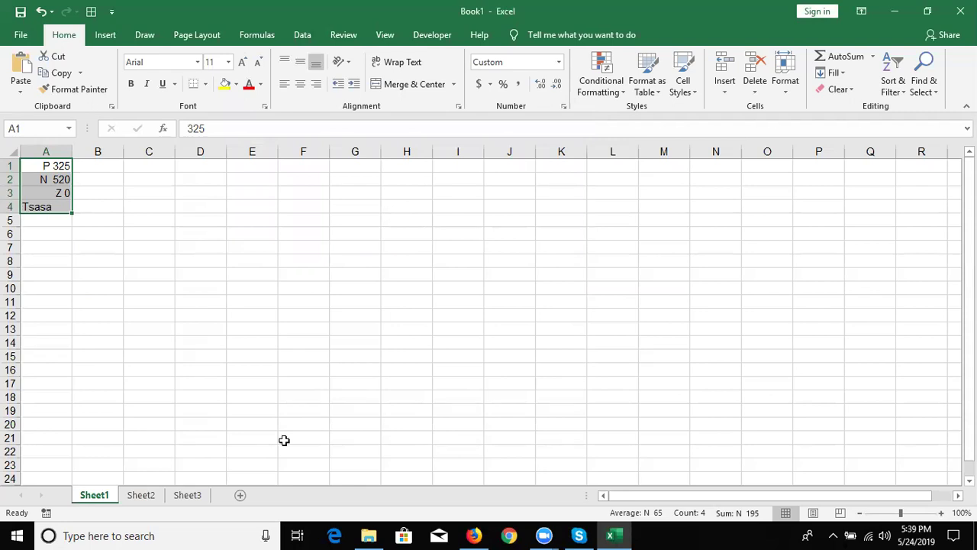
{"action": "left_click", "coordinate": [142, 496]}
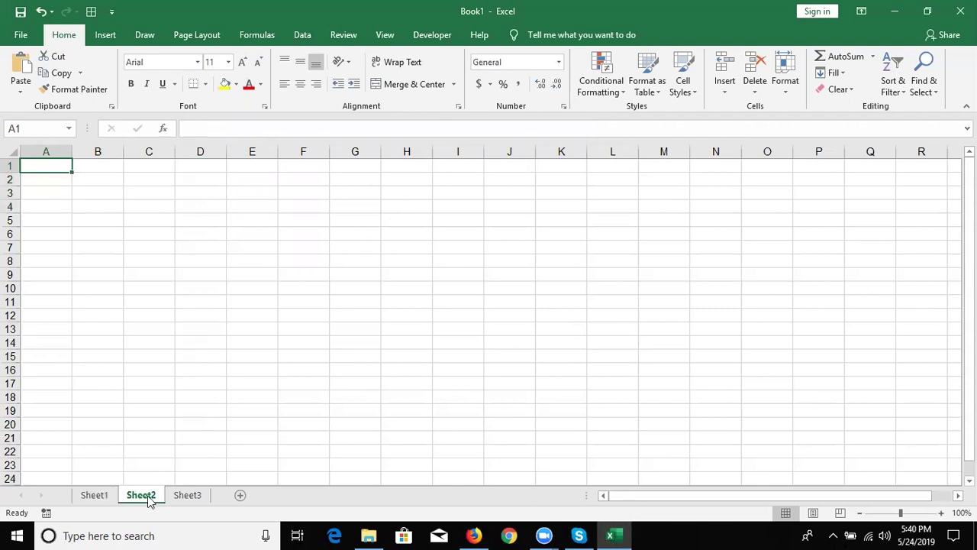
Put the Name header in A4 and fill dates 1-Jul through 31-Jul across B4:AF4.
{"action": "left_click", "coordinate": [37, 204]}
{"action": "type", "text": "Name"}
{"action": "key", "text": "Return"}
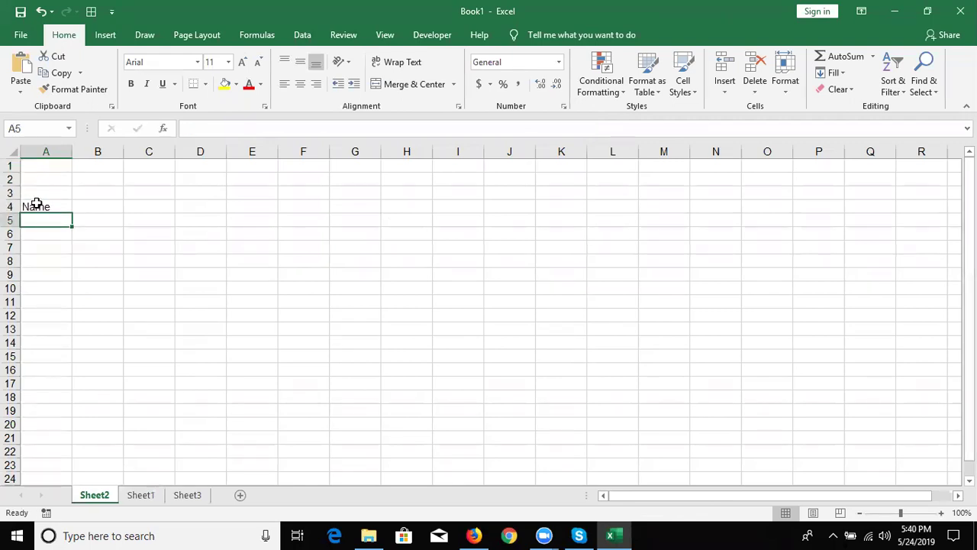
{"action": "left_click", "coordinate": [37, 203]}
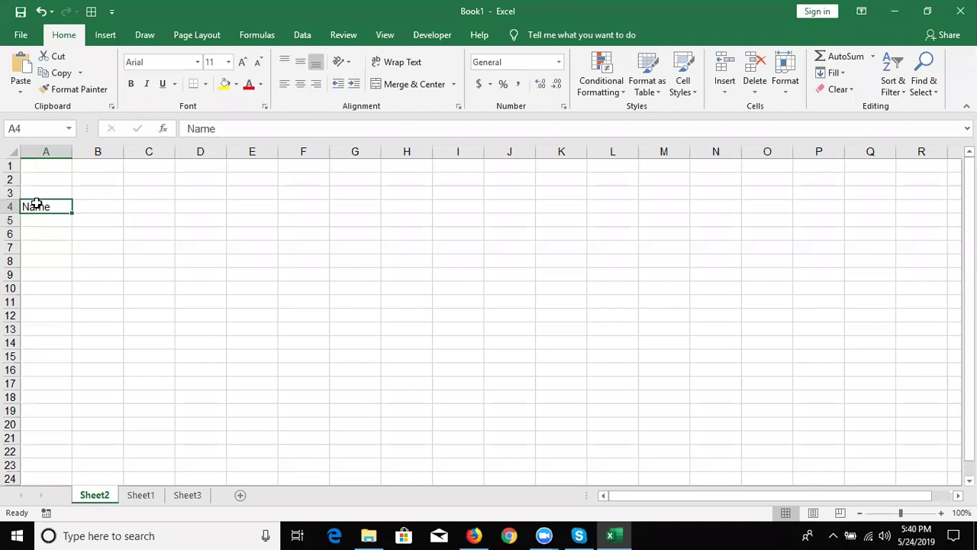
{"action": "key", "text": "Tab"}
{"action": "type", "text": "7/"}
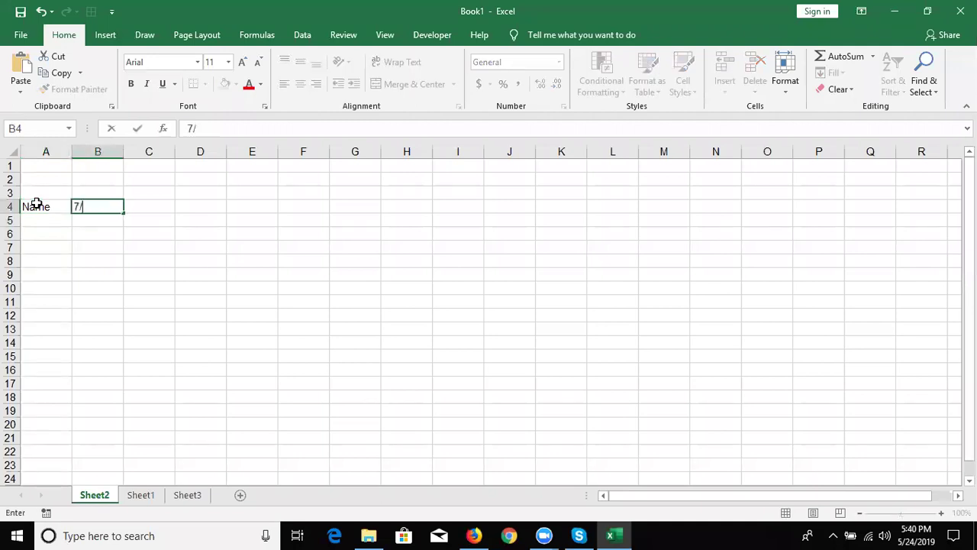
{"action": "type", "text": "1"}
{"action": "key", "text": "ctrl+Return"}
{"action": "left_click_drag", "start_coordinate": [123, 213], "coordinate": [877, 232]}
{"action": "left_click_drag", "start_coordinate": [123, 212], "coordinate": [889, 212]}
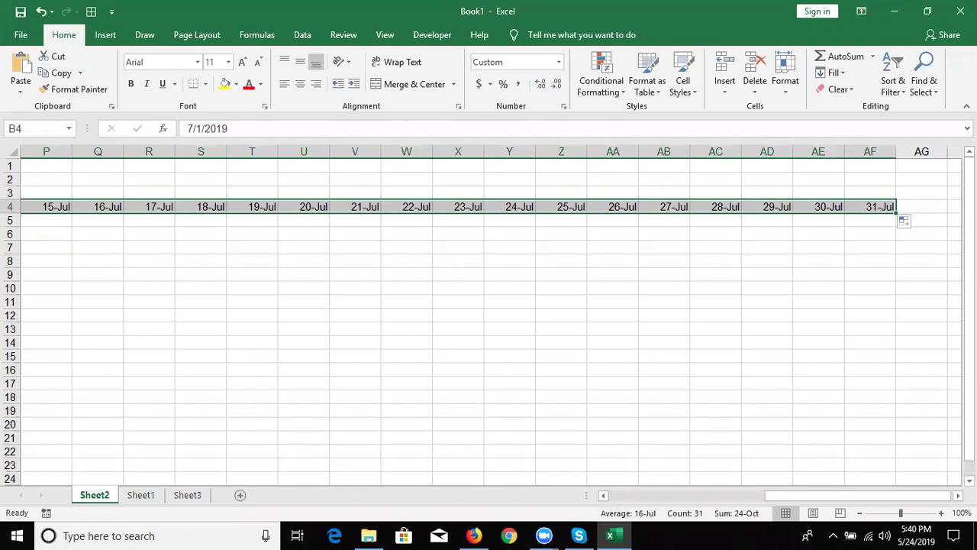
Enter the first name in A5 and fill the name list down to A15.
{"action": "key", "text": "Down"}
{"action": "key", "text": "Home"}
{"action": "type", "text": "Pu"}
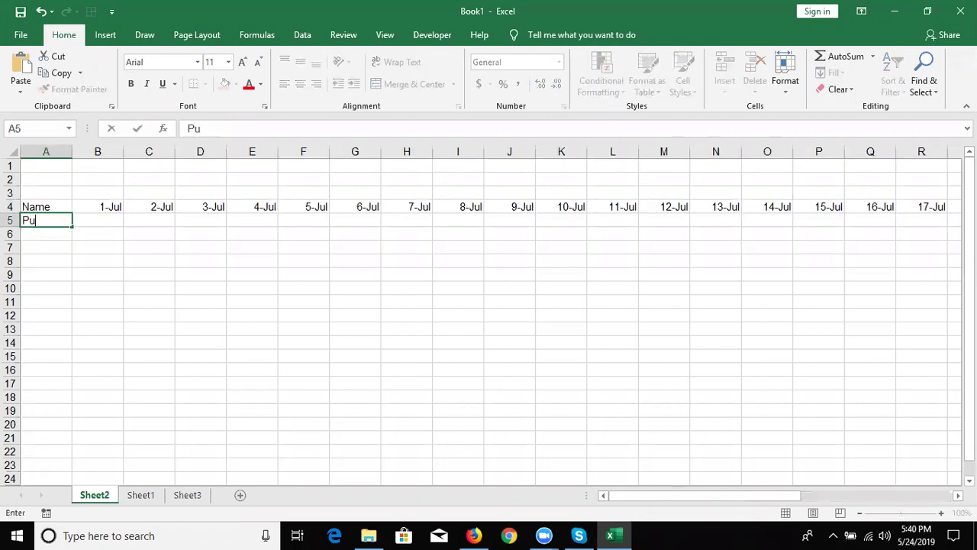
{"action": "type", "text": "ja"}
{"action": "key", "text": "ctrl+Return"}
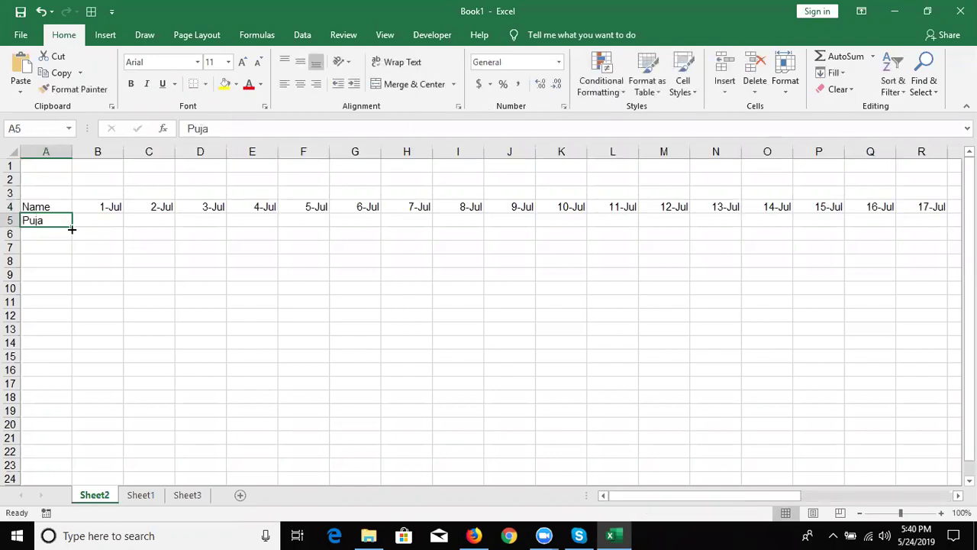
{"action": "left_click_drag", "start_coordinate": [71, 229], "coordinate": [70, 354]}
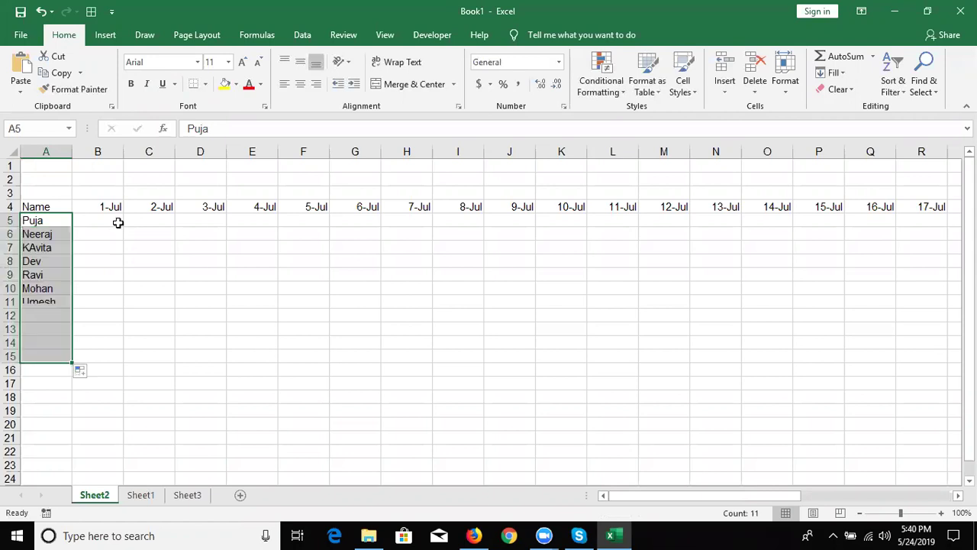
{"action": "left_click", "coordinate": [108, 220]}
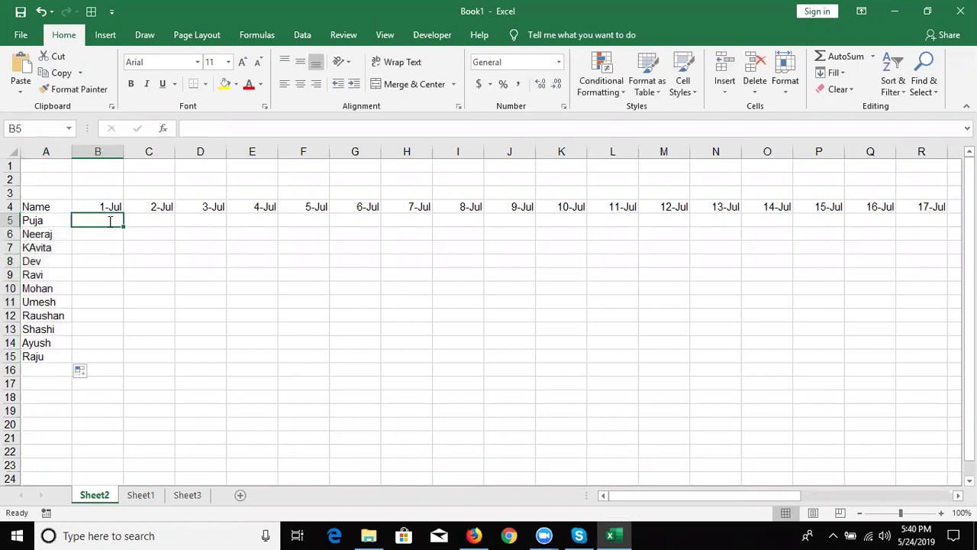
Enter =RANDBETWEEN(1,9) in B5 and fill it across row 5 to AF5.
{"action": "type", "text": "=ra"}
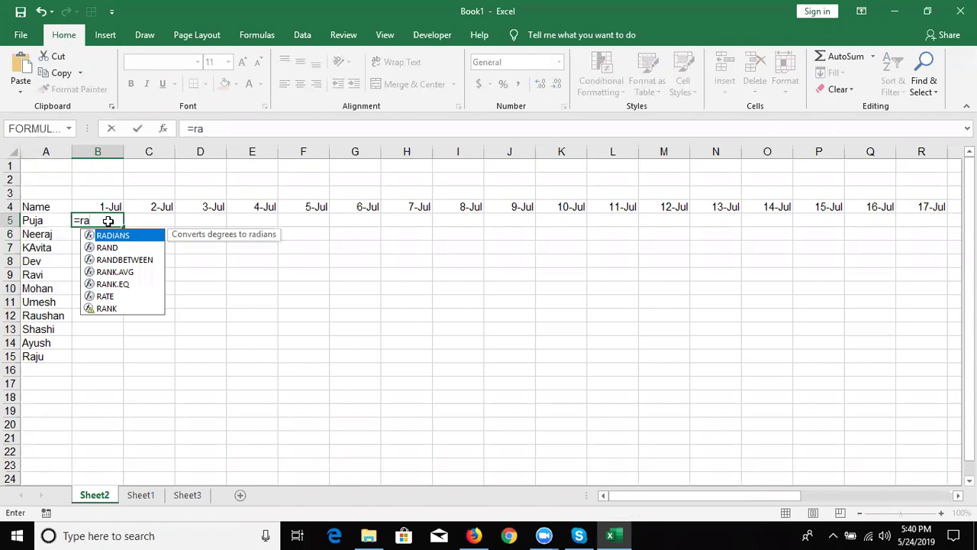
{"action": "key", "text": "ctrl+Return"}
{"action": "type", "text": "=ra"}
{"action": "key", "text": "Down"}
{"action": "key", "text": "Down"}
{"action": "key", "text": "Tab"}
{"action": "type", "text": "1,9"}
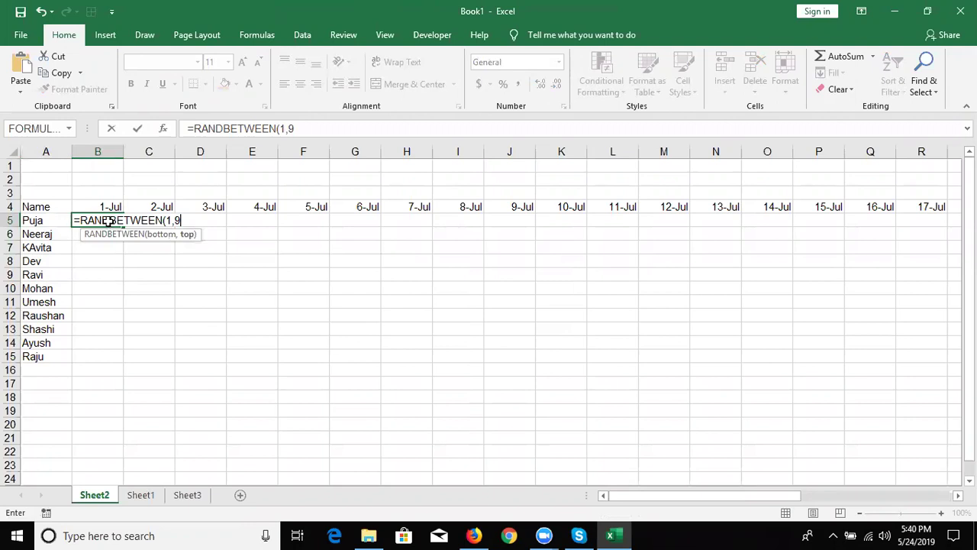
{"action": "key", "text": "ctrl+Return"}
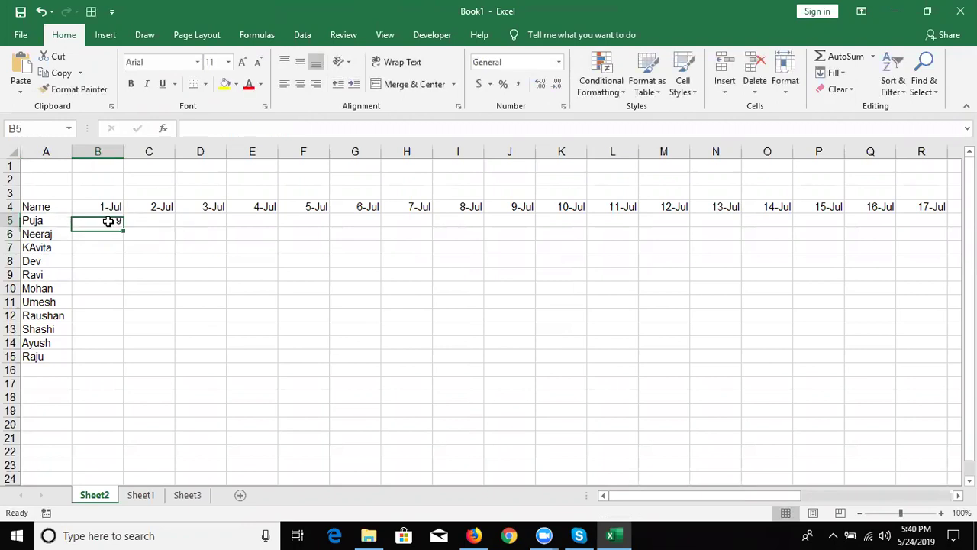
{"action": "key", "text": "ctrl+Right"}
{"action": "key", "text": "ctrl+shift+Left"}
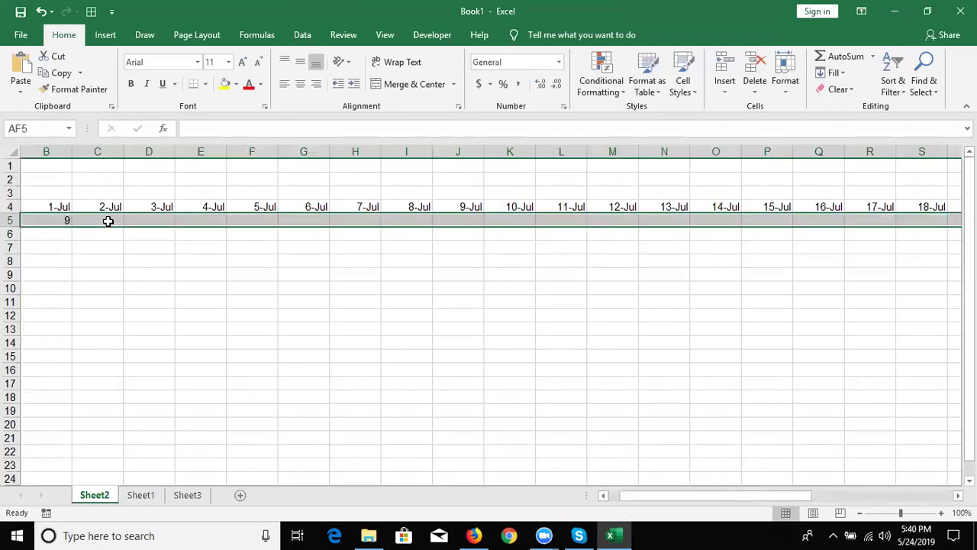
{"action": "key", "text": "ctrl+r"}
Copy the row 5 formulas down through row 15 for every name.
{"action": "scroll", "coordinate": [108, 221], "scroll_direction": "right", "scroll_amount": 5}
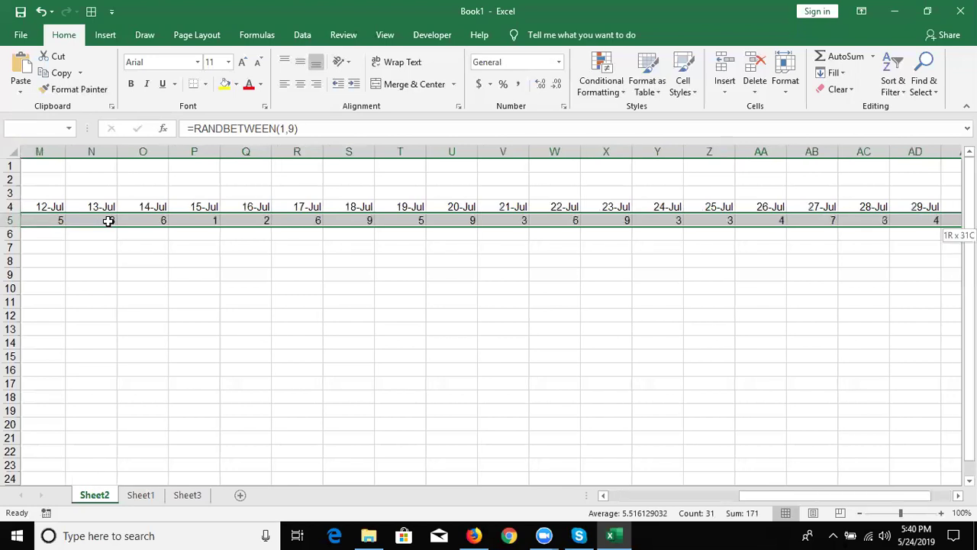
{"action": "key", "text": "ctrl+c"}
{"action": "scroll", "coordinate": [108, 220], "scroll_direction": "right", "scroll_amount": 1}
{"action": "key", "text": "Left"}
{"action": "key", "text": "Down"}
{"action": "key", "text": "Down"}
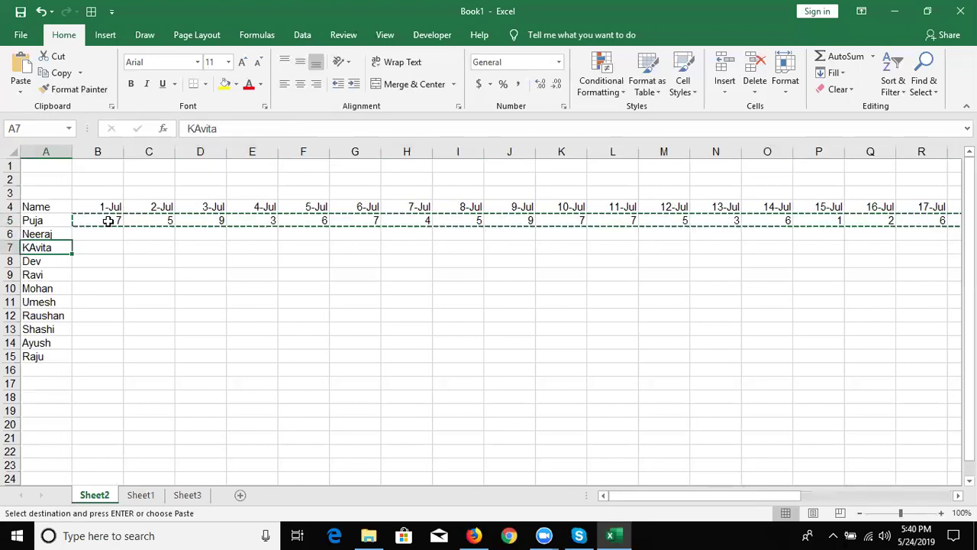
{"action": "key", "text": "ctrl+Down"}
{"action": "key", "text": "Right"}
{"action": "key", "text": "ctrl+shift+Up"}
{"action": "key", "text": "shift+Down"}
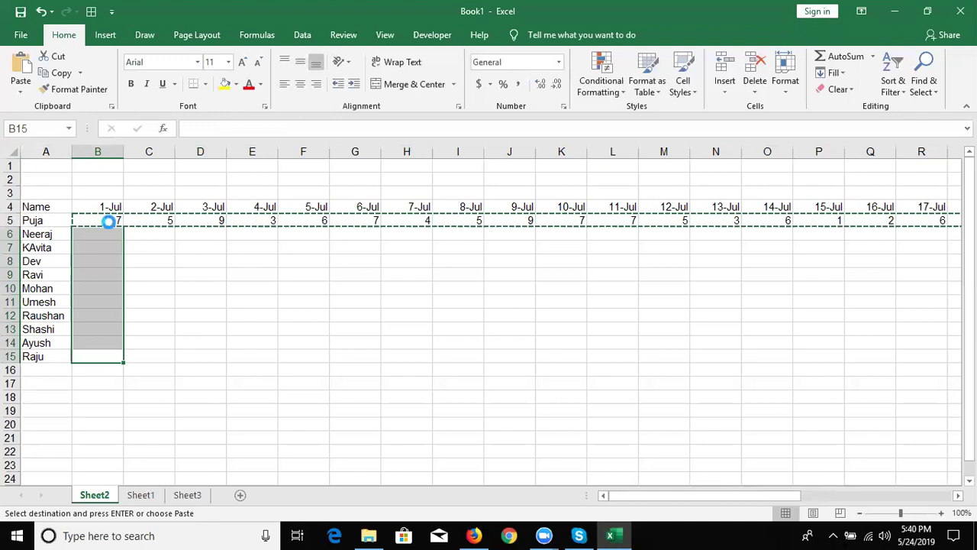
{"action": "key", "text": "ctrl+v"}
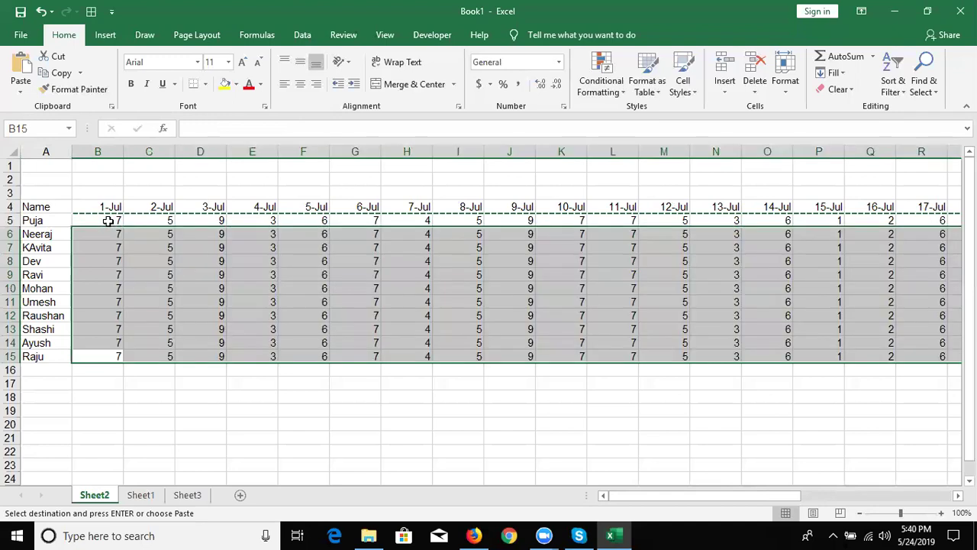
{"action": "key", "text": "Up"}
{"action": "key", "text": "Up"}
{"action": "key", "text": "Up"}
{"action": "key", "text": "Up"}
{"action": "key", "text": "Up"}
{"action": "key", "text": "Up"}
{"action": "key", "text": "Up"}
{"action": "key", "text": "Up"}
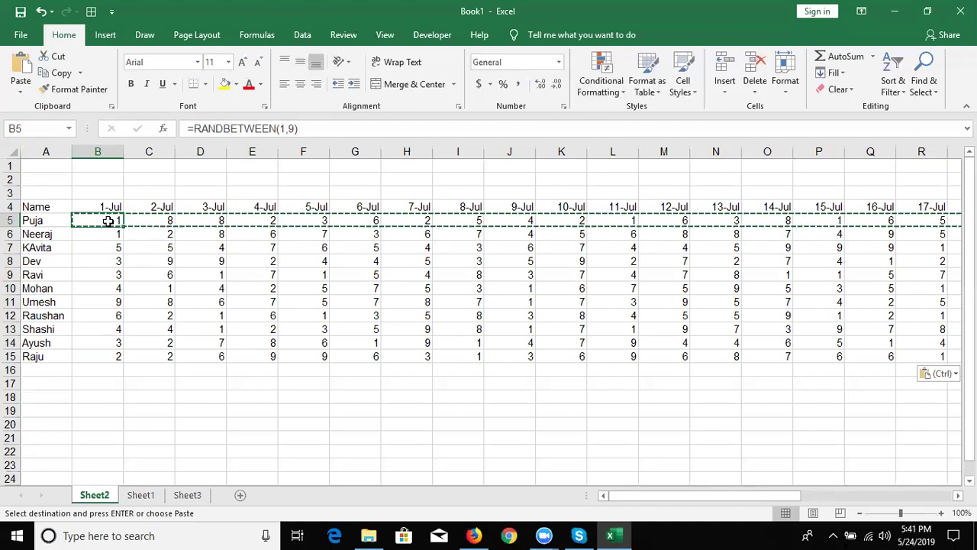
{"action": "key", "text": "ctrl+shift+Right"}
{"action": "key", "text": "ctrl+shift+Down"}
{"action": "key", "text": "ctrl+v"}
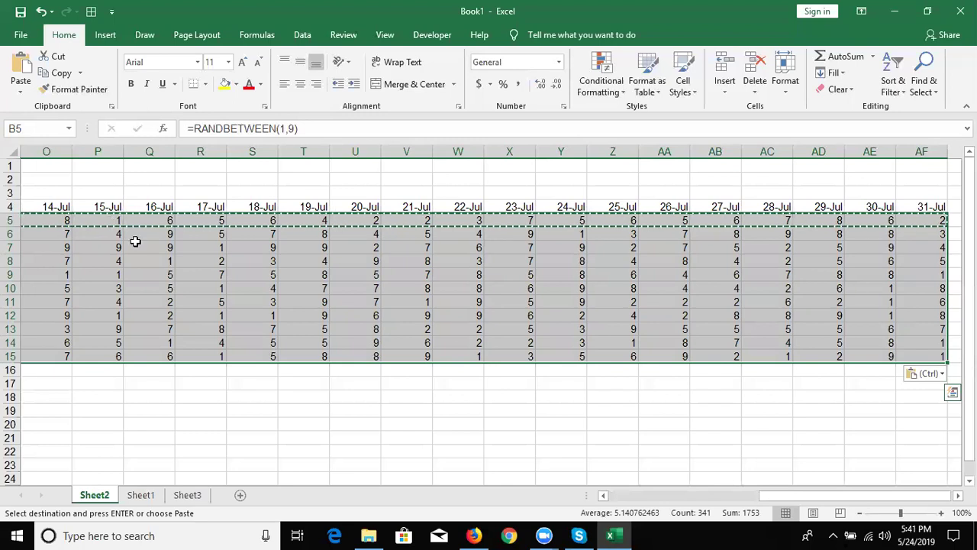
{"action": "left_click", "coordinate": [153, 258]}
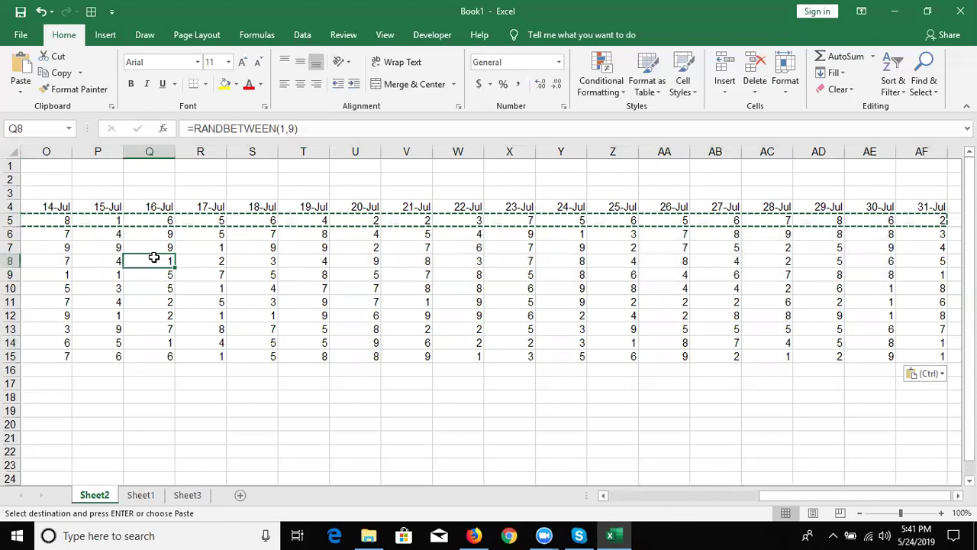
Copy B5:AF15 and paste it back as values to freeze the random numbers.
{"action": "key", "text": "ctrl+Home"}
{"action": "key", "text": "ctrl+shift+Right"}
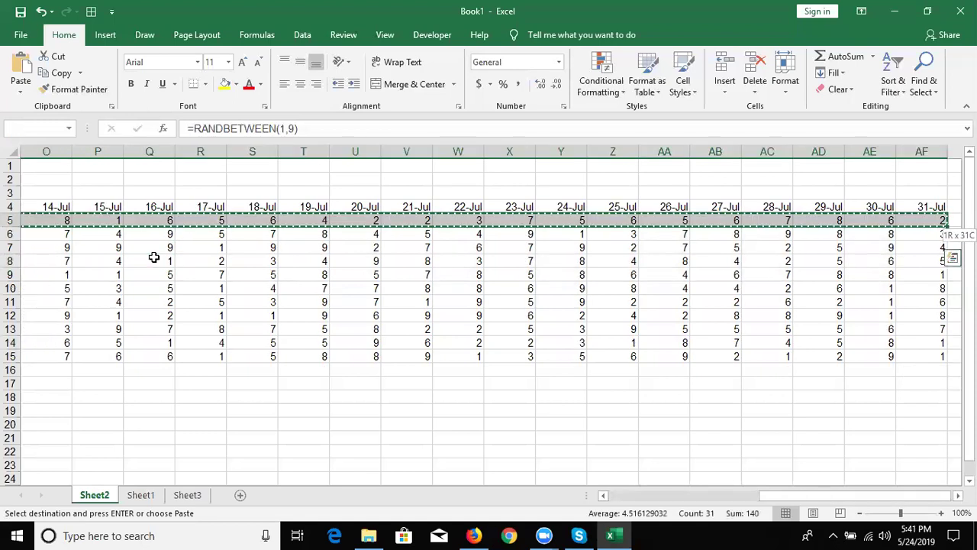
{"action": "key", "text": "ctrl+shift+Down"}
{"action": "key", "text": "ctrl+c"}
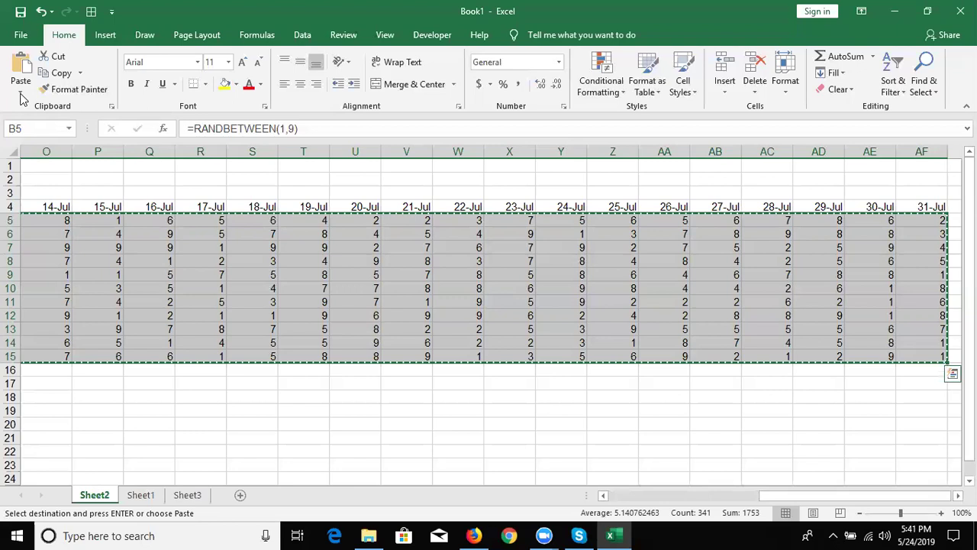
{"action": "left_click", "coordinate": [21, 94]}
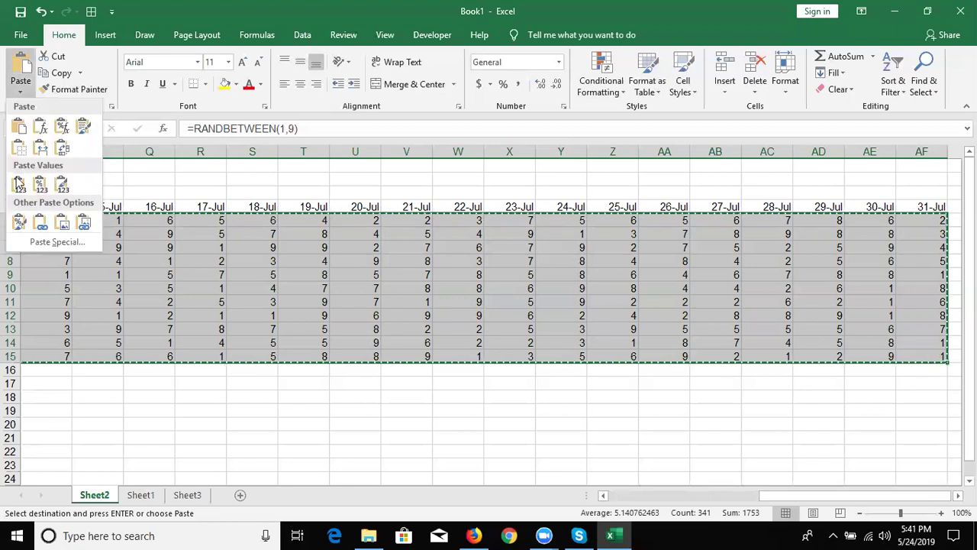
{"action": "left_click", "coordinate": [17, 183]}
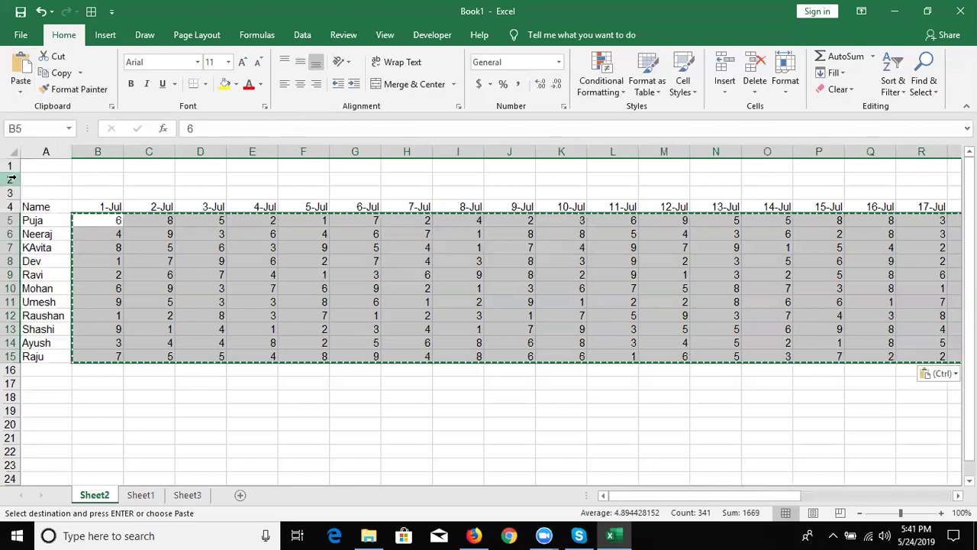
{"action": "key", "text": "Escape"}
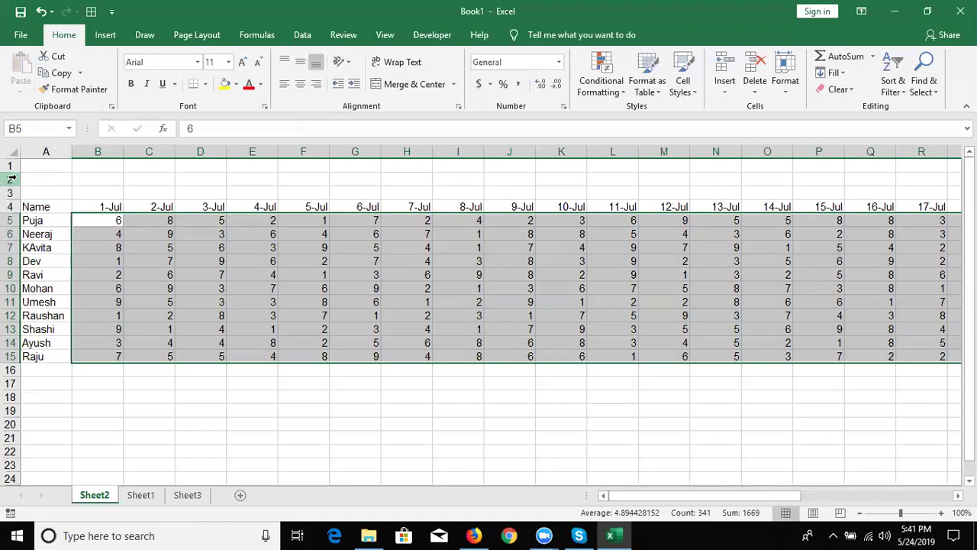
Enter 0 in cells D7, G10, G6, J6, J10 and M10.
{"action": "key", "text": "Down"}
{"action": "key", "text": "Down"}
{"action": "key", "text": "Right"}
{"action": "key", "text": "Right"}
{"action": "type", "text": "0"}
{"action": "key", "text": "Down"}
{"action": "key", "text": "Down"}
{"action": "key", "text": "Down"}
{"action": "key", "text": "Right"}
{"action": "key", "text": "Right"}
{"action": "key", "text": "Right"}
{"action": "type", "text": "0"}
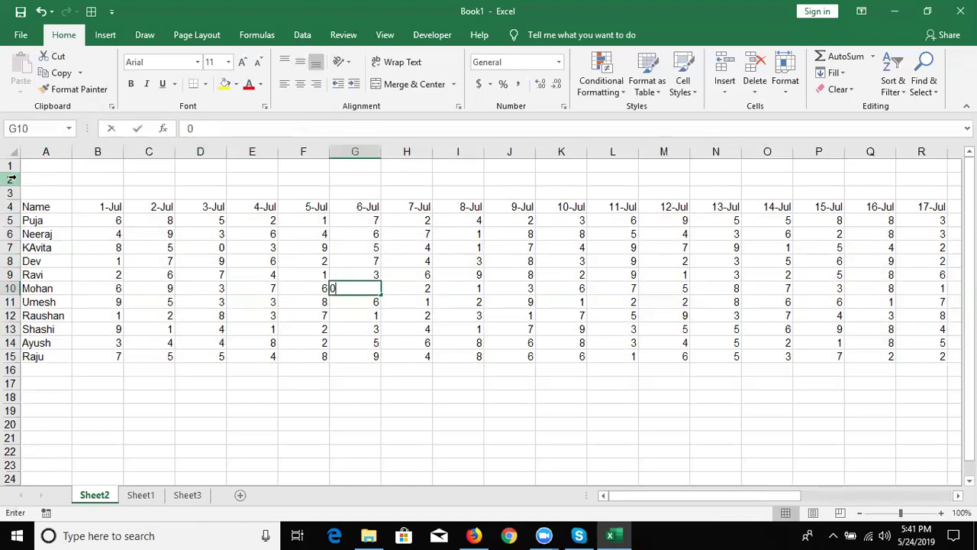
{"action": "key", "text": "Up"}
{"action": "key", "text": "Up"}
{"action": "key", "text": "Up"}
{"action": "type", "text": "0"}
{"action": "key", "text": "Right"}
{"action": "key", "text": "Right"}
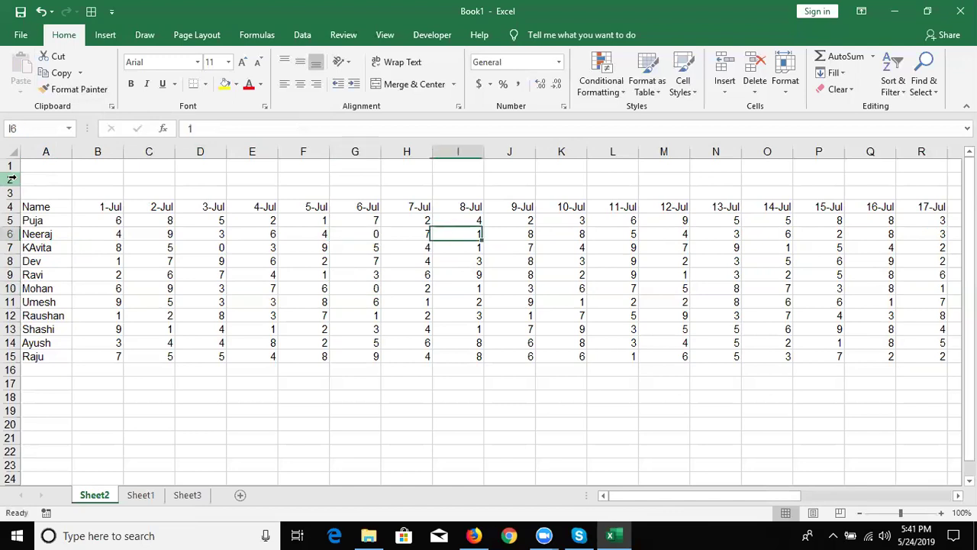
{"action": "key", "text": "Right"}
{"action": "type", "text": "0"}
{"action": "key", "text": "Down"}
{"action": "key", "text": "Down"}
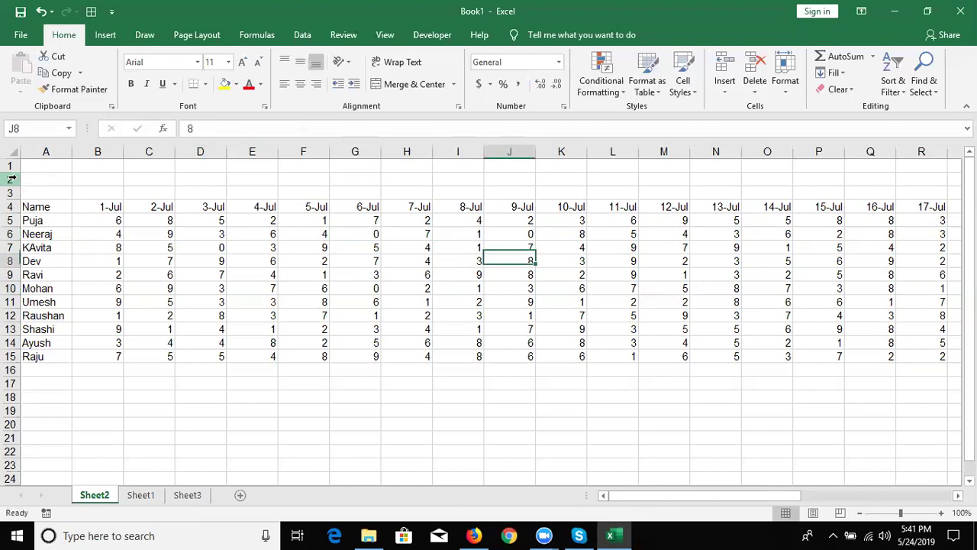
{"action": "key", "text": "Down"}
{"action": "key", "text": "Down"}
{"action": "type", "text": "0"}
{"action": "key", "text": "Right"}
{"action": "key", "text": "Right"}
{"action": "key", "text": "Right"}
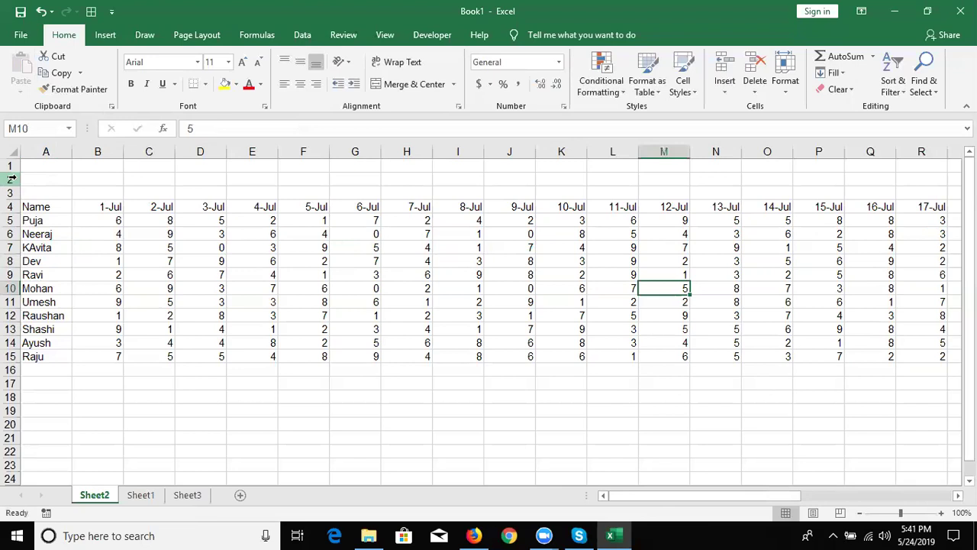
{"action": "type", "text": "0"}
{"action": "key", "text": "Up"}
{"action": "key", "text": "Up"}
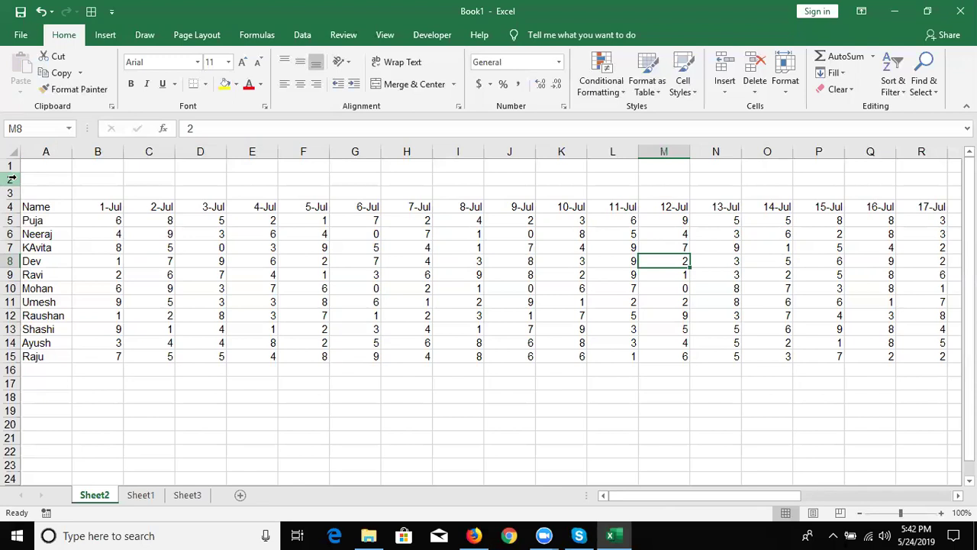
Select the whole score table from row 5 down through row 15.
{"action": "key", "text": "Up"}
{"action": "key", "text": "Up"}
{"action": "key", "text": "Up"}
{"action": "key", "text": "Left"}
{"action": "key", "text": "Left"}
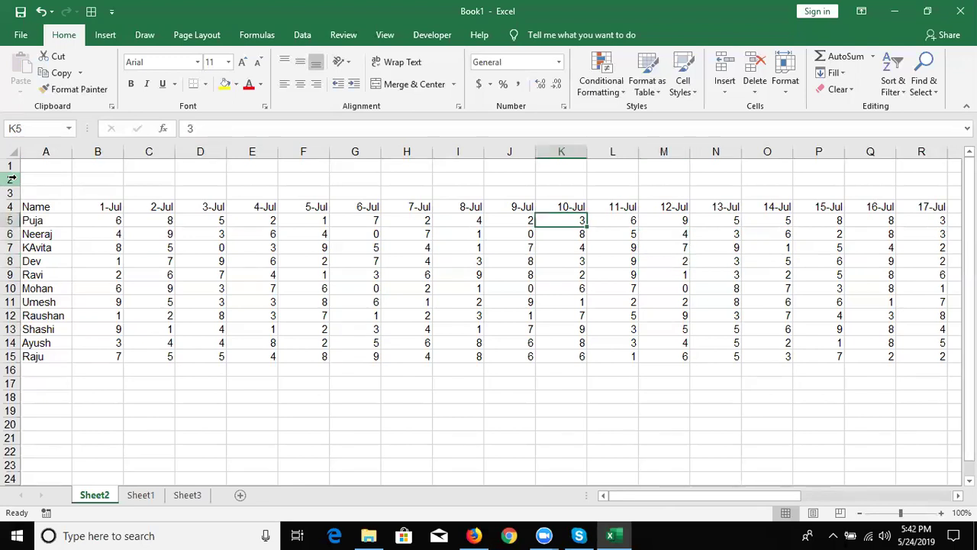
{"action": "key", "text": "Left"}
{"action": "key", "text": "Left"}
{"action": "key", "text": "Left"}
{"action": "left_click_drag", "start_coordinate": [98, 219], "coordinate": [950, 221]}
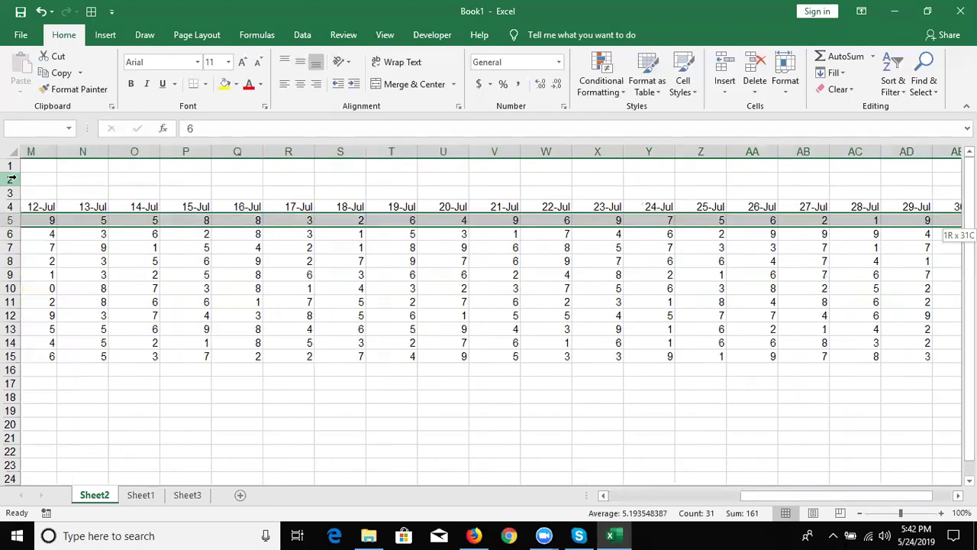
{"action": "key", "text": "ctrl+shift+Down"}
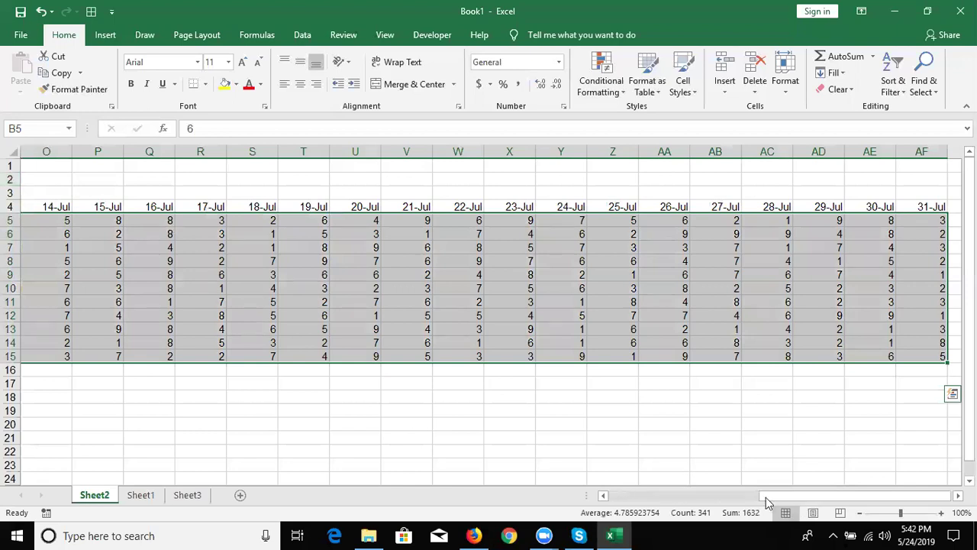
{"action": "left_click_drag", "start_coordinate": [766, 497], "coordinate": [616, 490]}
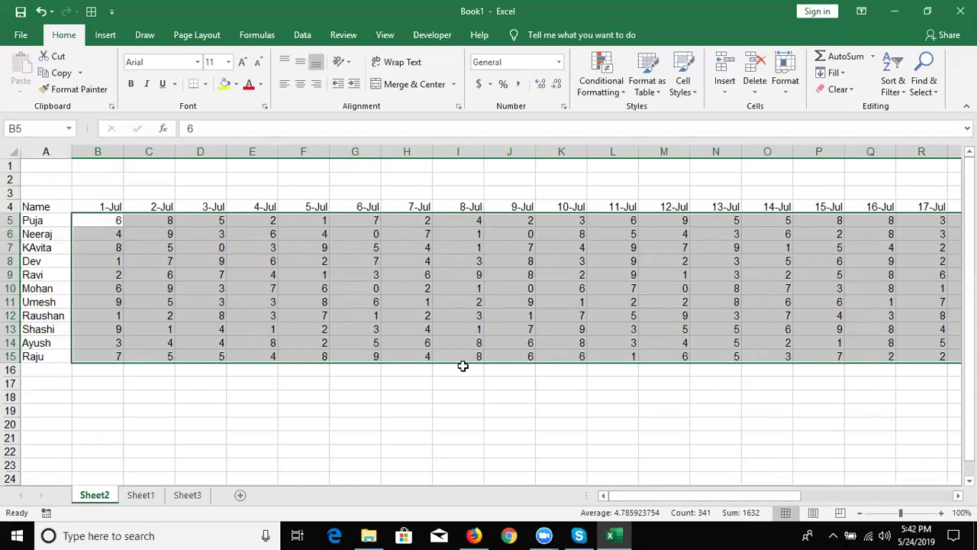
Apply custom format "P";;"A" to the selected scores, then highlight POSITIVE in the guidelines article.
{"action": "right_click", "coordinate": [401, 316]}
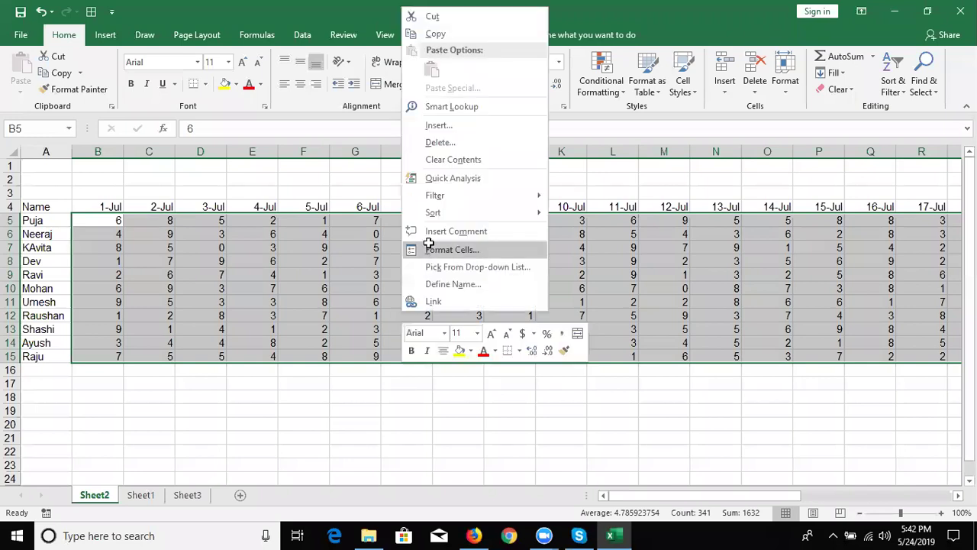
{"action": "left_click", "coordinate": [429, 246]}
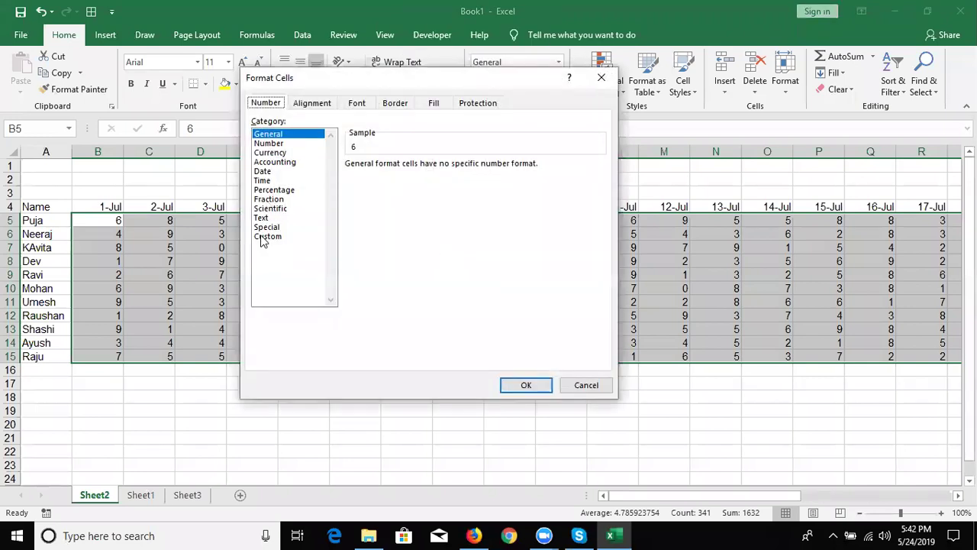
{"action": "left_click", "coordinate": [263, 237]}
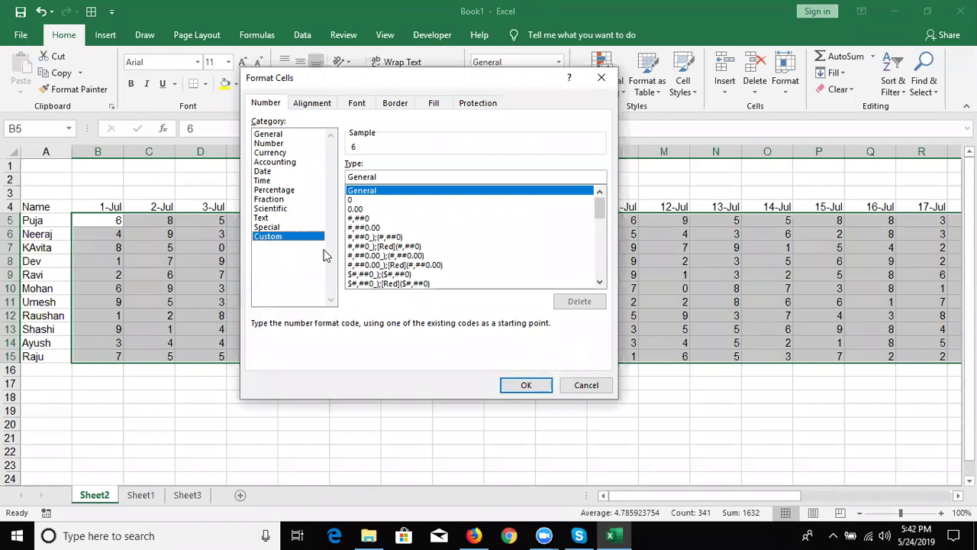
{"action": "double_click", "coordinate": [378, 177]}
{"action": "type", "text": "\""}
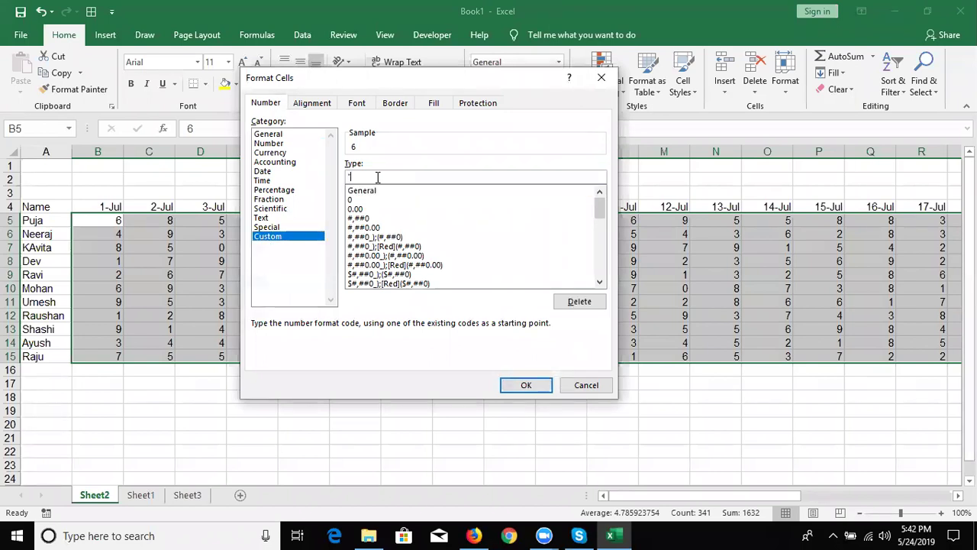
{"action": "type", "text": "a"}
{"action": "key", "text": "BackSpace"}
{"action": "type", "text": "P\""}
{"action": "type", "text": ";"}
{"action": "type", "text": ";"}
{"action": "type", "text": "\"A"}
{"action": "key", "text": "Return"}
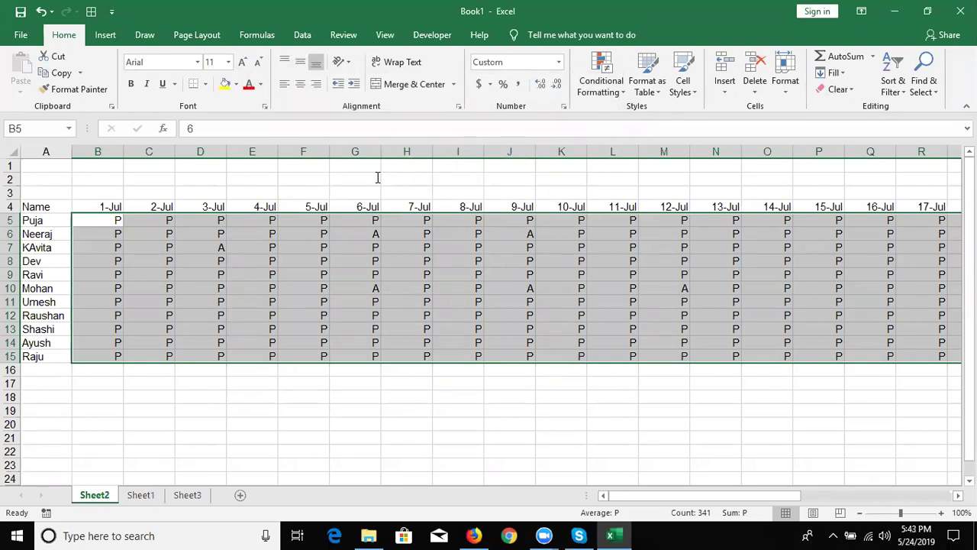
{"action": "key", "text": "alt+Tab"}
{"action": "double_click", "coordinate": [243, 302]}
Highlight the POSITIVE, NEGATIVE and ZERO section order in the format guidelines.
{"action": "double_click", "coordinate": [317, 302]}
{"action": "double_click", "coordinate": [374, 302]}
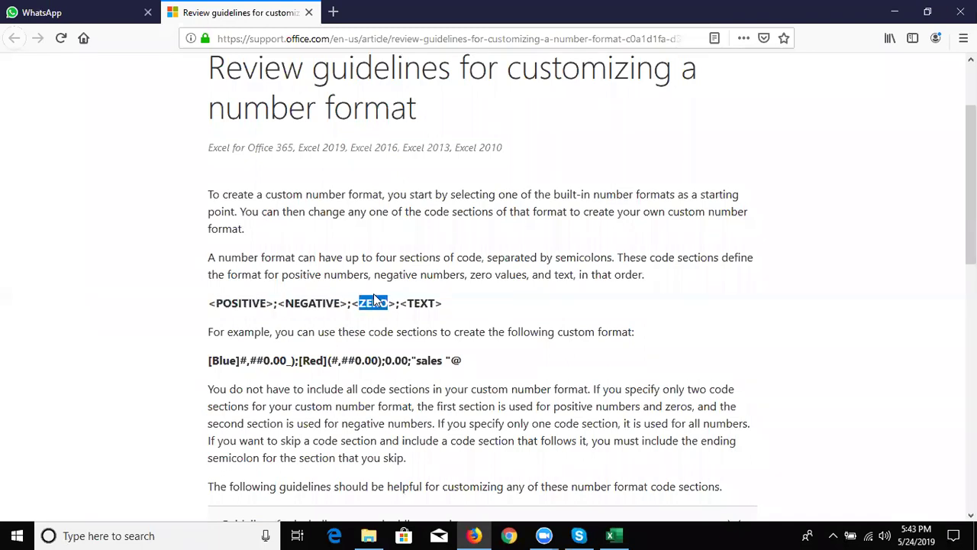
{"action": "double_click", "coordinate": [261, 304]}
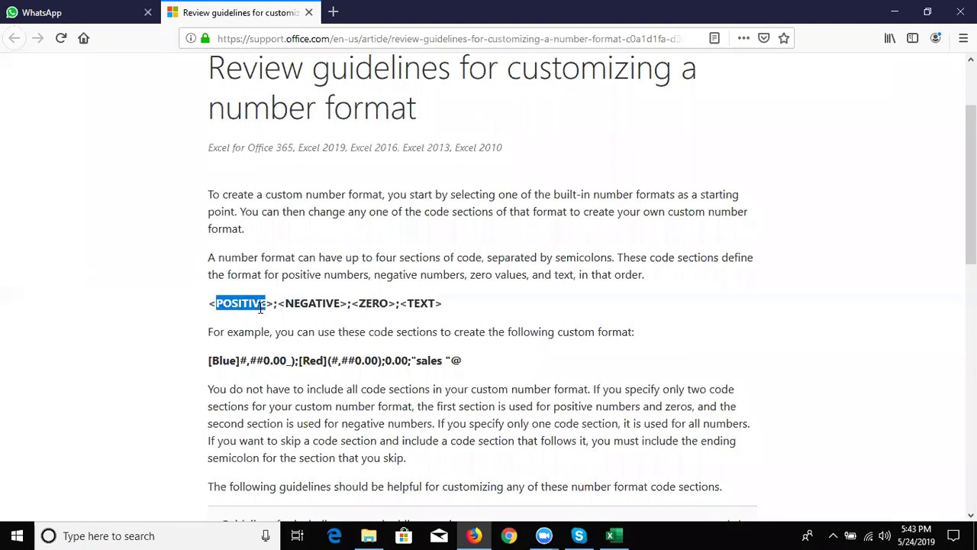
{"action": "double_click", "coordinate": [321, 303]}
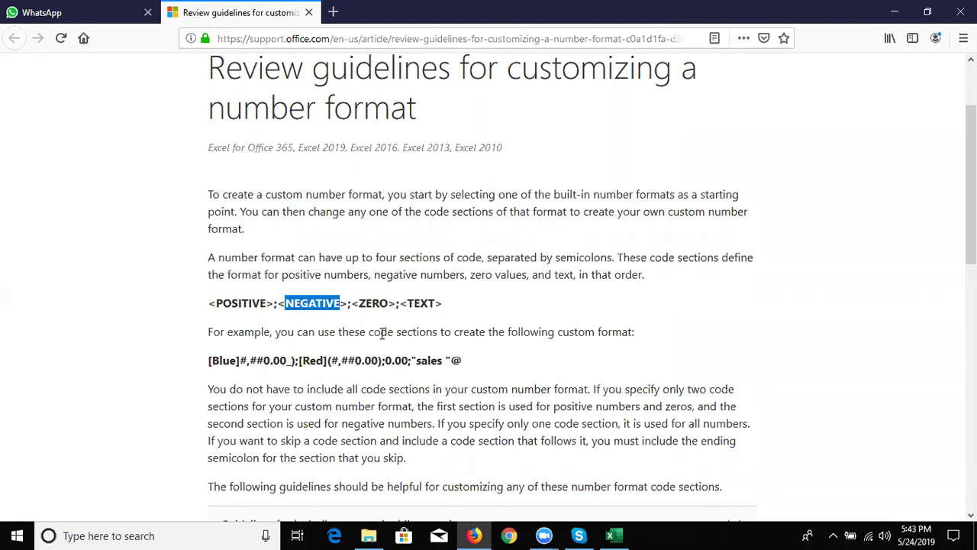
{"action": "double_click", "coordinate": [319, 302]}
{"action": "double_click", "coordinate": [364, 303]}
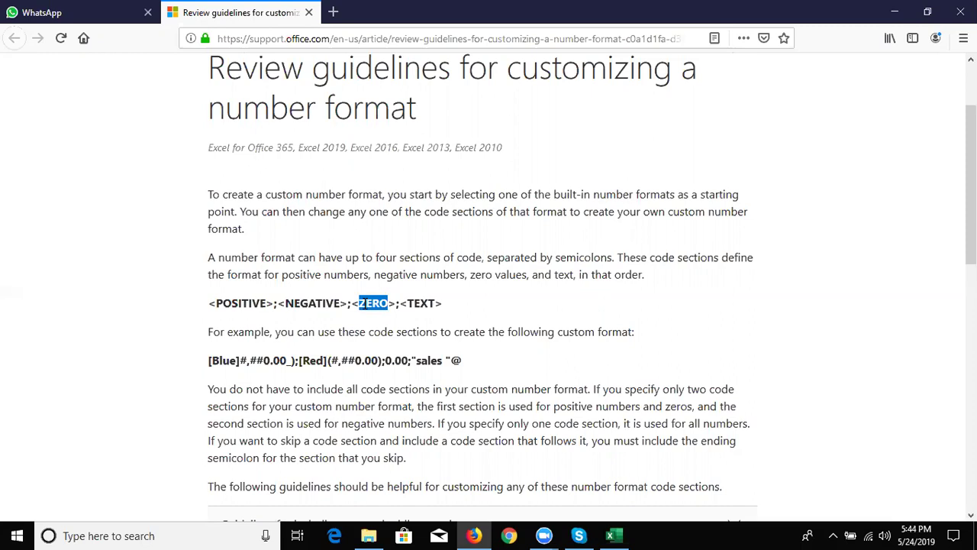
{"action": "left_click", "coordinate": [325, 354]}
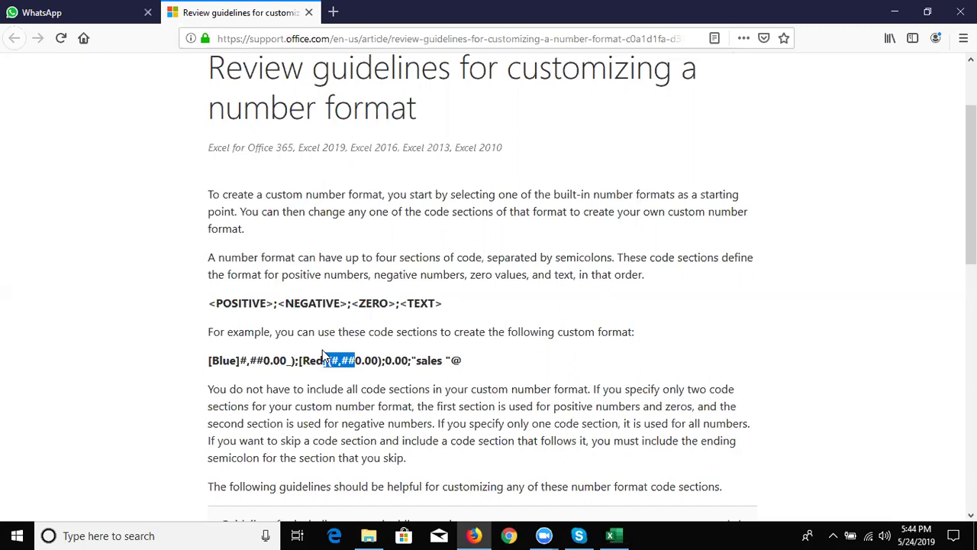
Examine the example code's #,## part and its [Blue] and [Red] colour sections, then return to Excel.
{"action": "left_click", "coordinate": [207, 407]}
{"action": "double_click", "coordinate": [206, 407]}
{"action": "left_click_drag", "start_coordinate": [238, 360], "coordinate": [264, 361]}
{"action": "scroll", "coordinate": [240, 364], "scroll_direction": "down", "scroll_amount": 3}
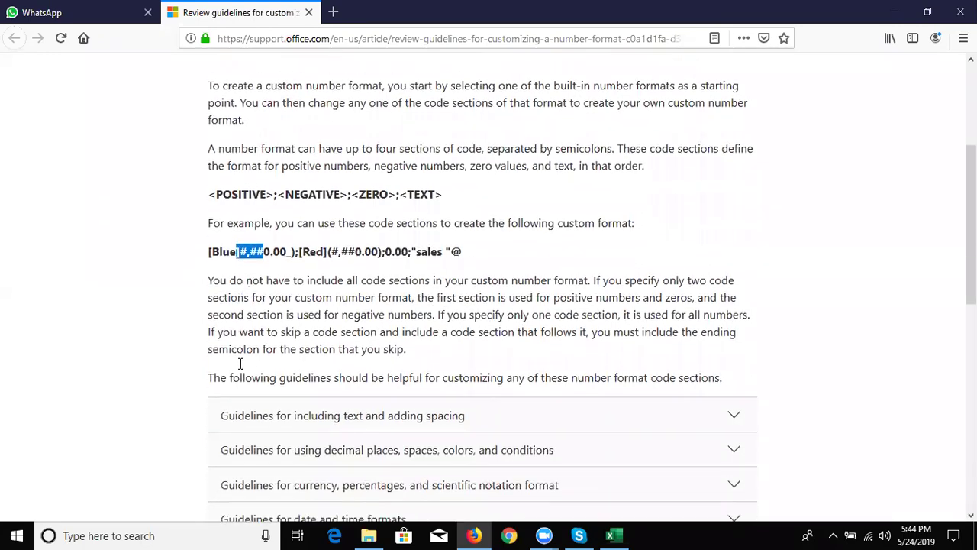
{"action": "left_click", "coordinate": [239, 263]}
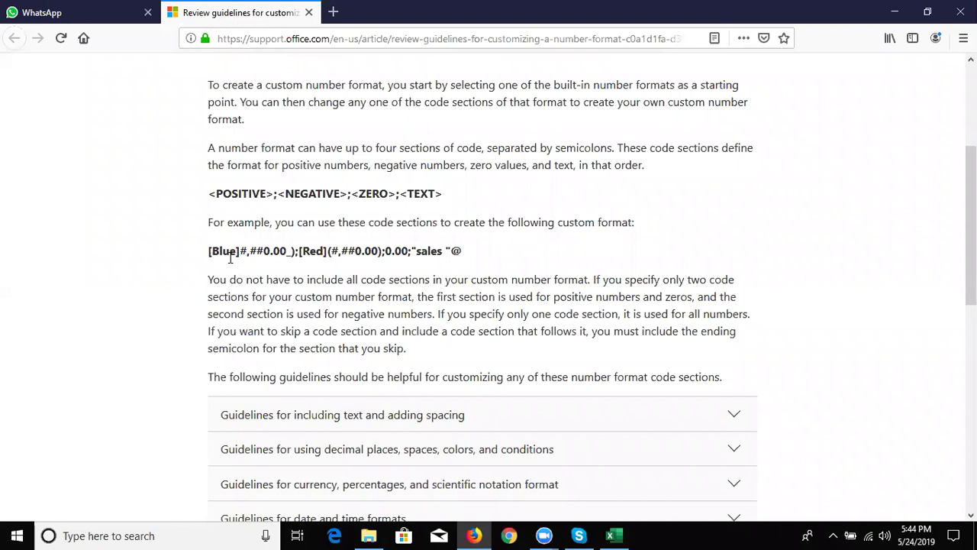
{"action": "triple_click", "coordinate": [230, 258]}
{"action": "double_click", "coordinate": [230, 258]}
{"action": "left_click", "coordinate": [230, 258]}
{"action": "double_click", "coordinate": [309, 245]}
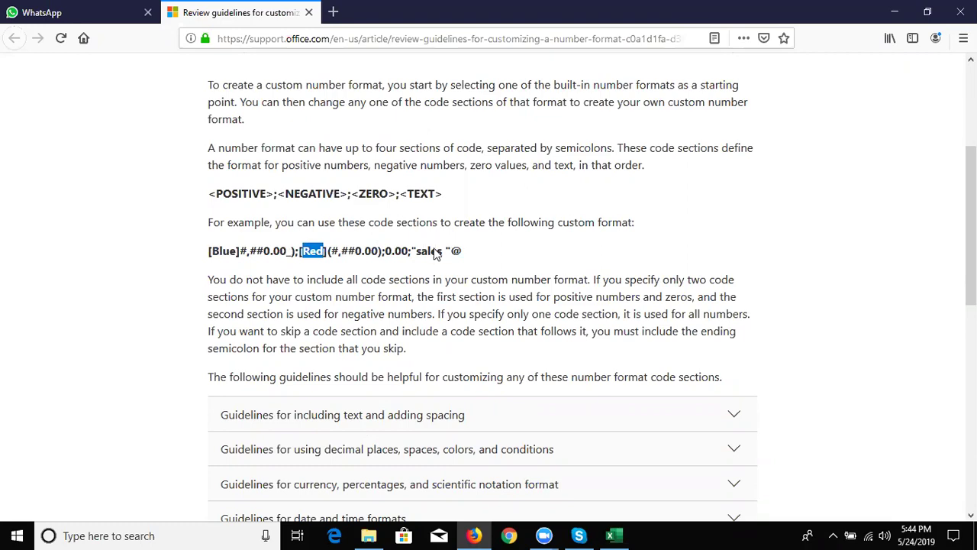
{"action": "key", "text": "alt+Tab"}
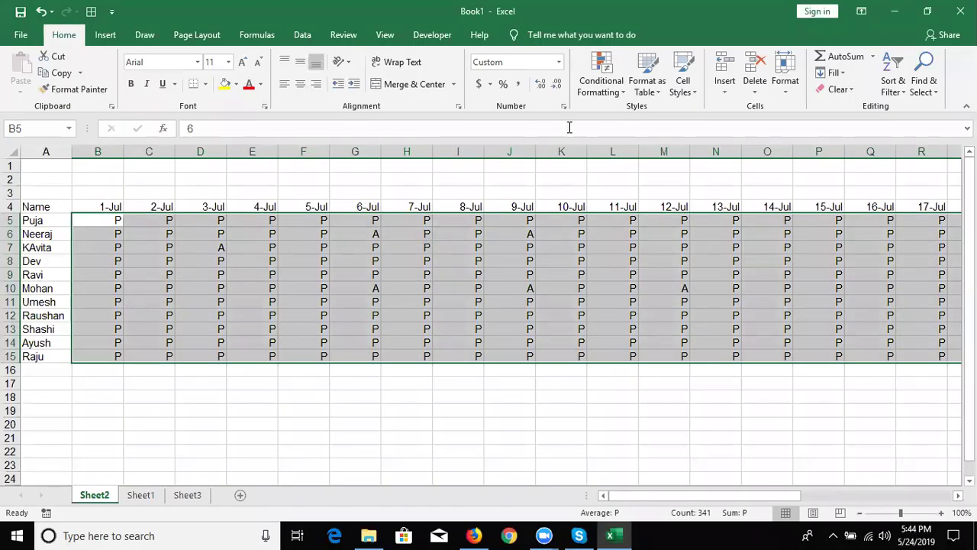
Change the attendance cells' format code to [green]"P";;[red]"A", then go back to the guidelines page.
{"action": "left_click", "coordinate": [563, 107]}
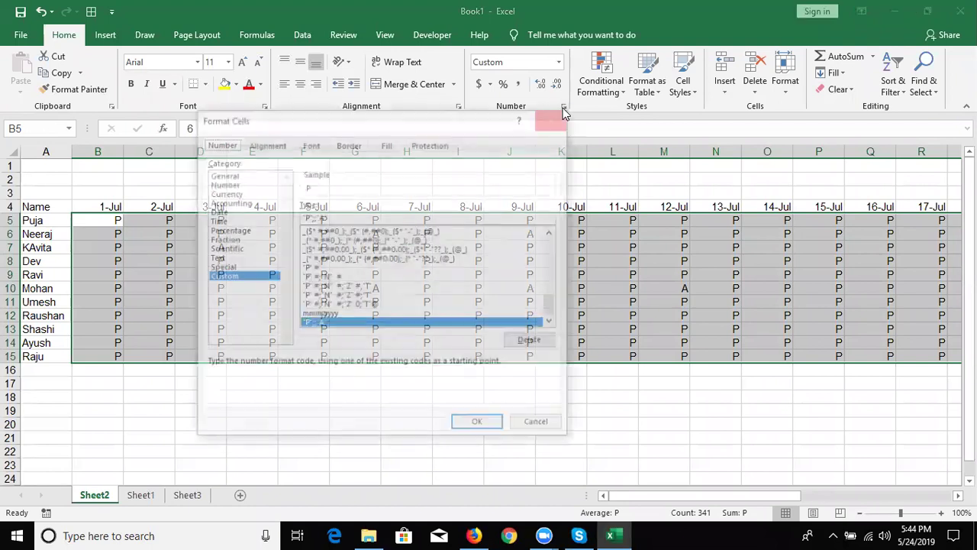
{"action": "left_click", "coordinate": [302, 217]}
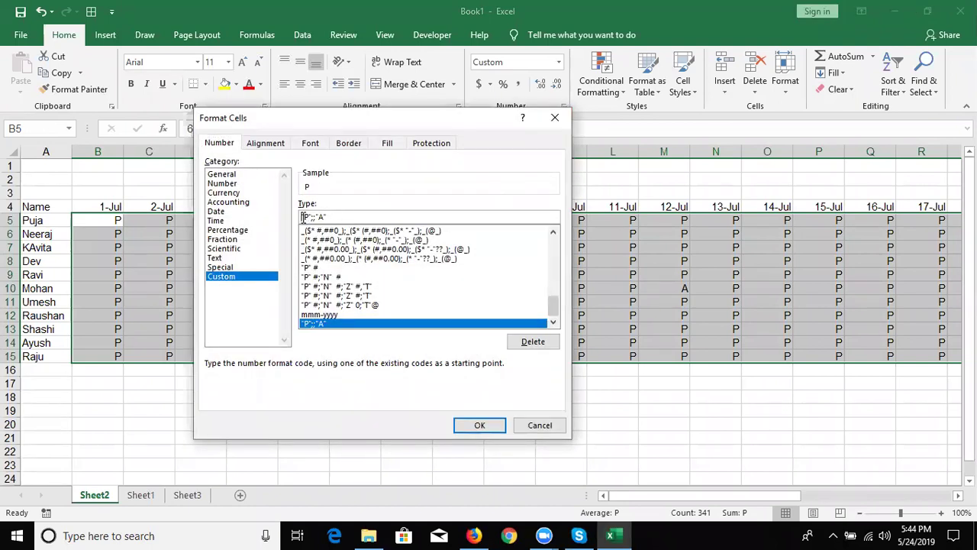
{"action": "type", "text": "["}
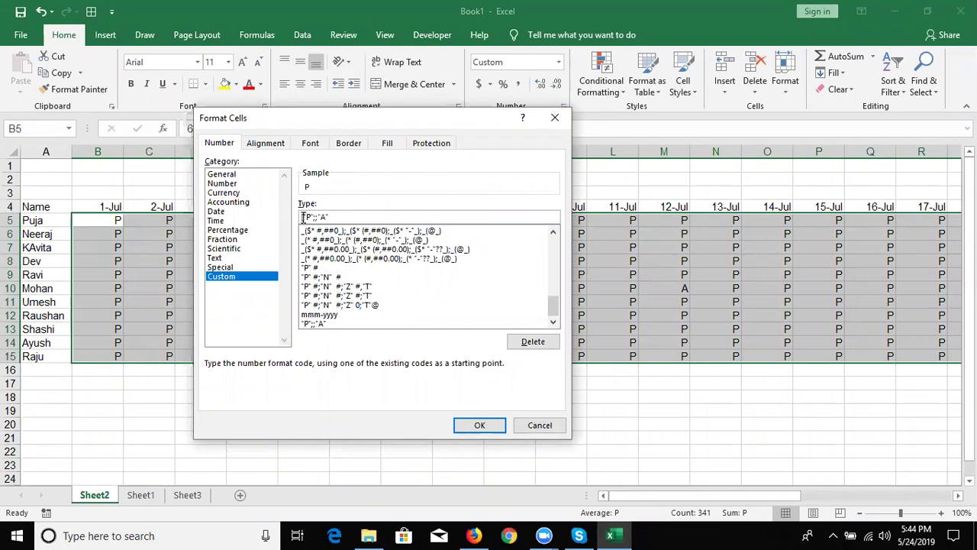
{"action": "type", "text": "gree"}
{"action": "left_click", "coordinate": [336, 217]}
{"action": "type", "text": "[red"}
{"action": "type", "text": "]"}
{"action": "type", "text": "n"}
{"action": "left_click", "coordinate": [471, 424]}
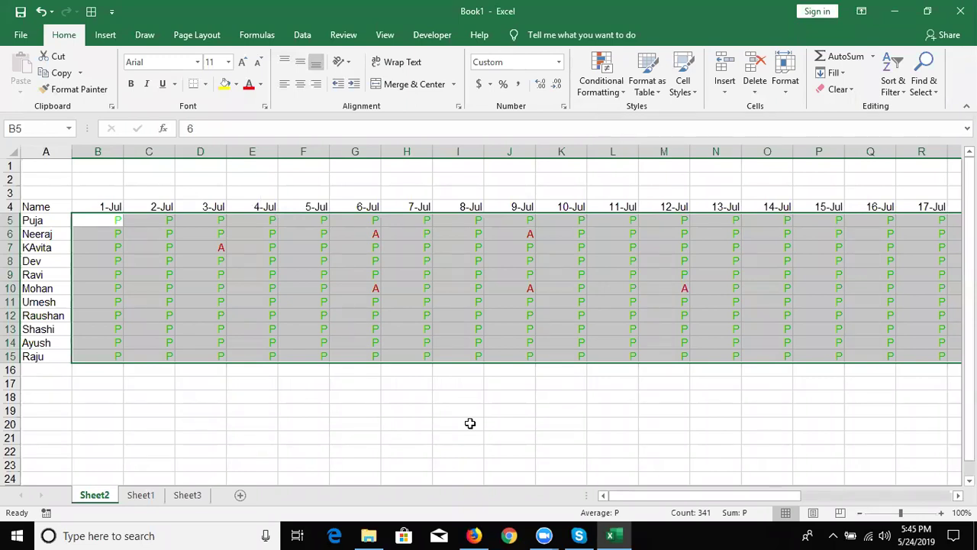
{"action": "key", "text": "alt+Tab"}
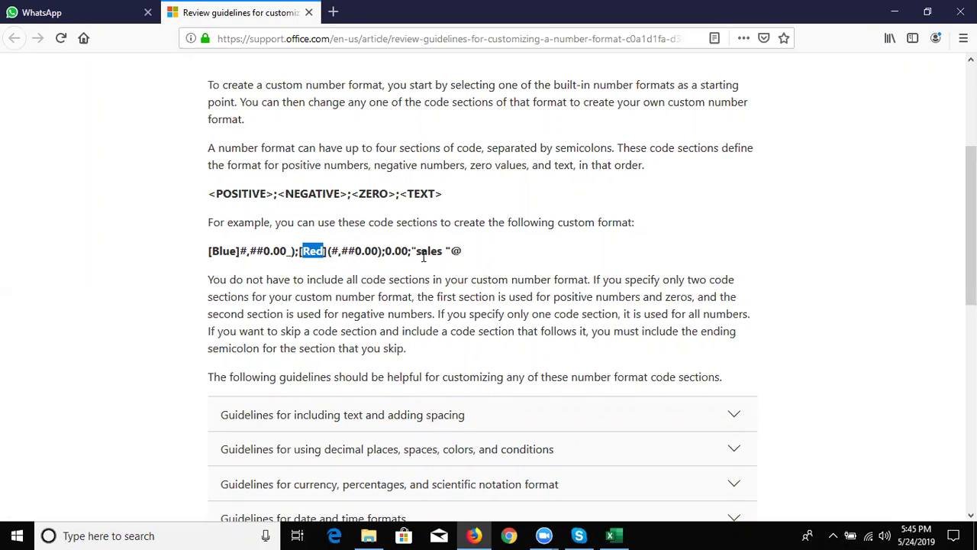
Select the example format line and read the expanded guidelines for including text and adding spacing.
{"action": "triple_click", "coordinate": [424, 256]}
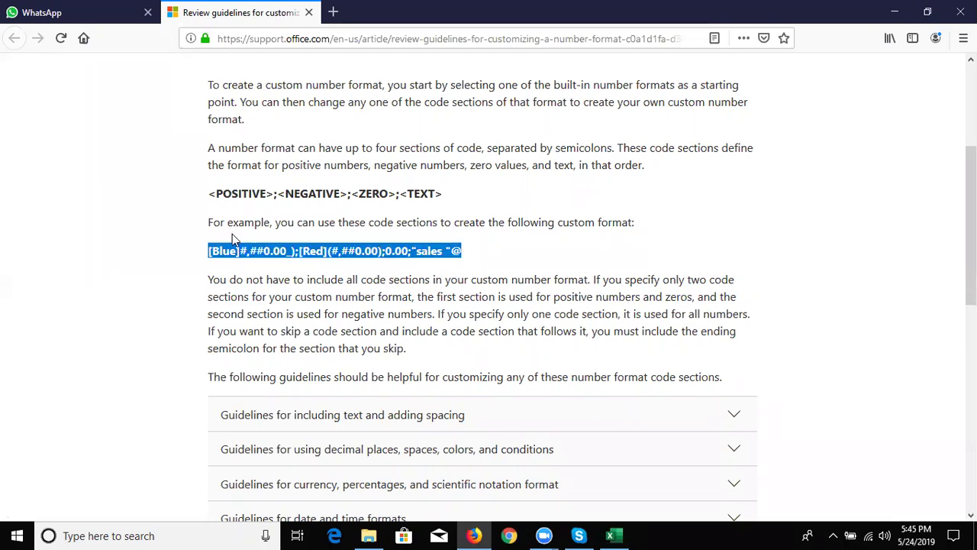
{"action": "left_click", "coordinate": [334, 431]}
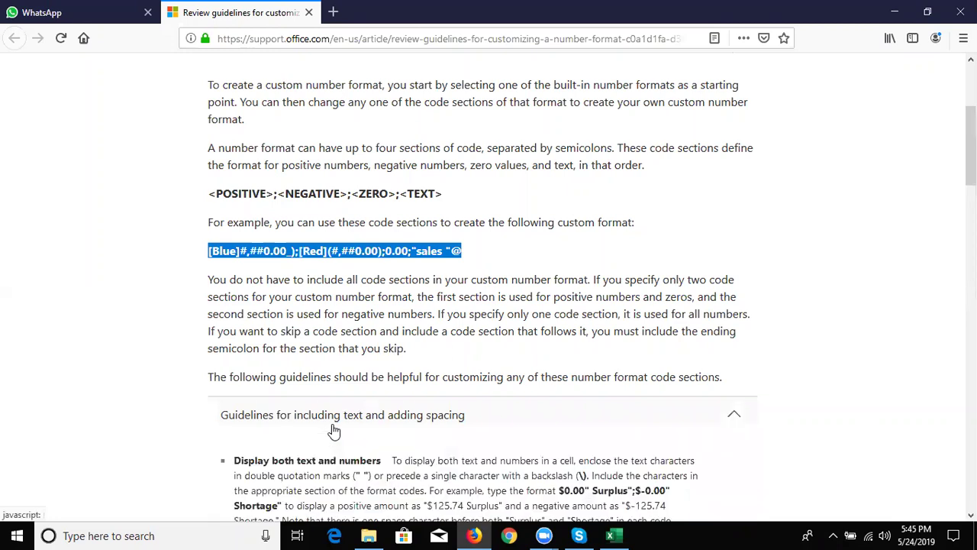
{"action": "scroll", "coordinate": [333, 431], "scroll_direction": "down", "scroll_amount": 5}
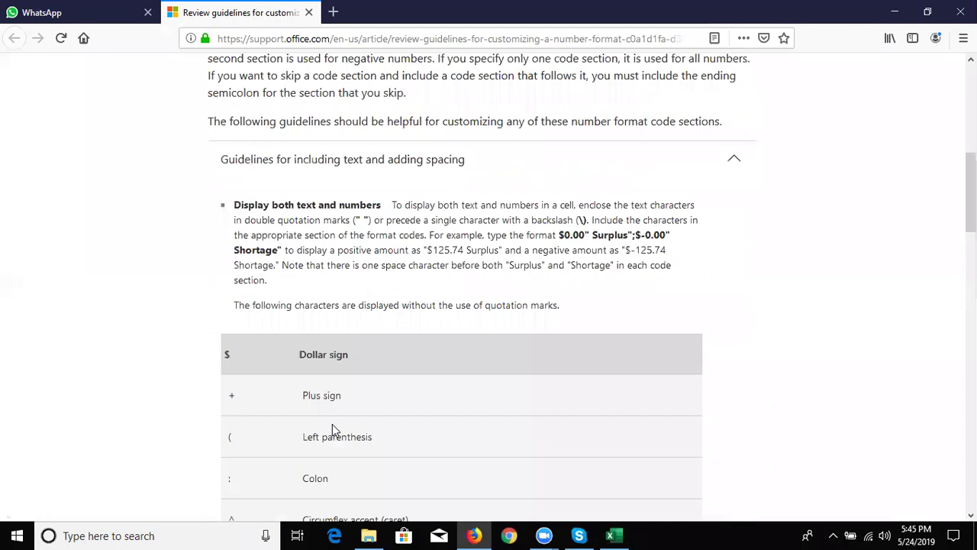
{"action": "scroll", "coordinate": [333, 428], "scroll_direction": "down", "scroll_amount": 1}
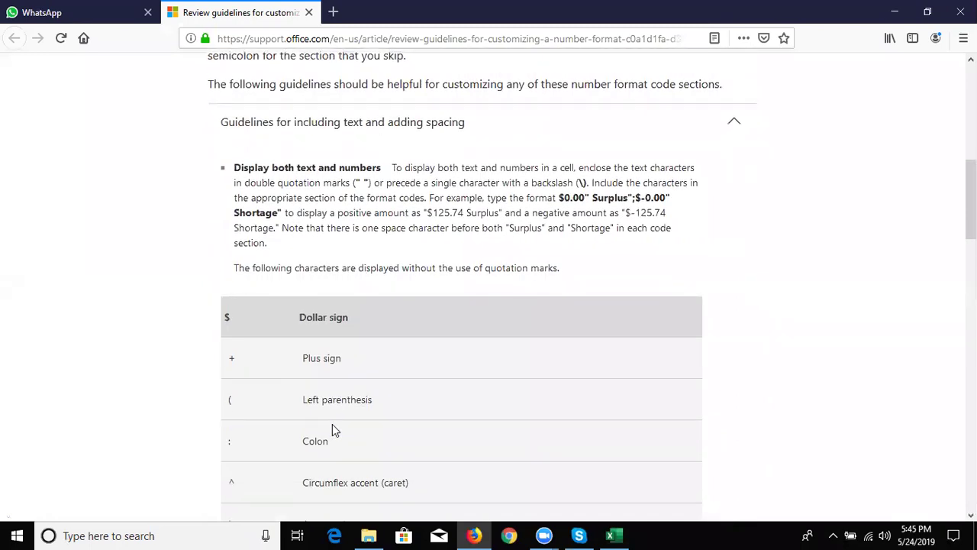
{"action": "scroll", "coordinate": [334, 431], "scroll_direction": "down", "scroll_amount": 3}
{"action": "scroll", "coordinate": [334, 430], "scroll_direction": "down", "scroll_amount": 1}
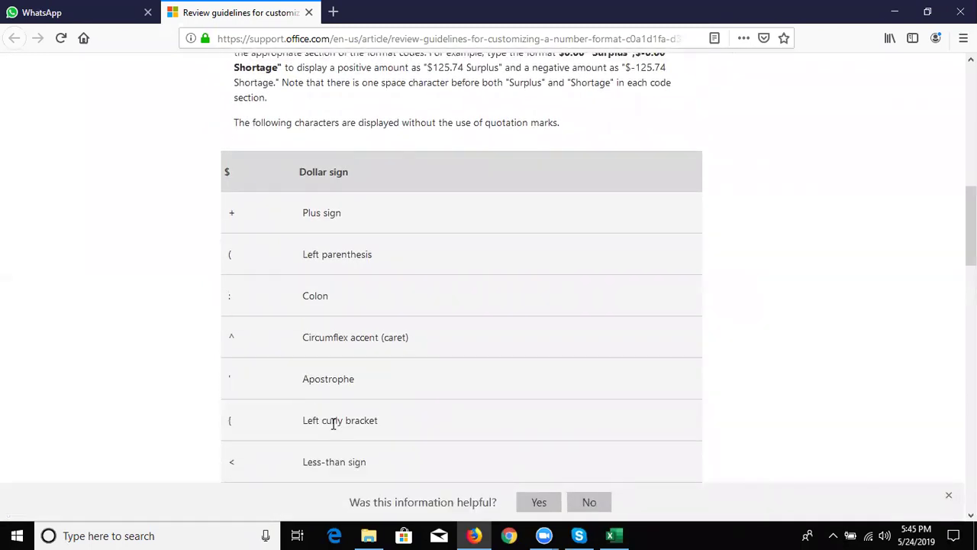
{"action": "scroll", "coordinate": [333, 424], "scroll_direction": "down", "scroll_amount": 2}
{"action": "scroll", "coordinate": [333, 424], "scroll_direction": "down", "scroll_amount": 1}
{"action": "scroll", "coordinate": [332, 424], "scroll_direction": "down", "scroll_amount": 2}
{"action": "scroll", "coordinate": [332, 424], "scroll_direction": "down", "scroll_amount": 2}
{"action": "scroll", "coordinate": [332, 424], "scroll_direction": "down", "scroll_amount": 2}
{"action": "scroll", "coordinate": [333, 424], "scroll_direction": "down", "scroll_amount": 1}
{"action": "scroll", "coordinate": [333, 424], "scroll_direction": "down", "scroll_amount": 2}
{"action": "scroll", "coordinate": [334, 422], "scroll_direction": "down", "scroll_amount": 2}
{"action": "scroll", "coordinate": [333, 424], "scroll_direction": "up", "scroll_amount": 3}
{"action": "scroll", "coordinate": [333, 424], "scroll_direction": "down", "scroll_amount": 2}
{"action": "scroll", "coordinate": [333, 428], "scroll_direction": "down", "scroll_amount": 2}
{"action": "scroll", "coordinate": [334, 430], "scroll_direction": "down", "scroll_amount": 2}
{"action": "scroll", "coordinate": [334, 430], "scroll_direction": "down", "scroll_amount": 1}
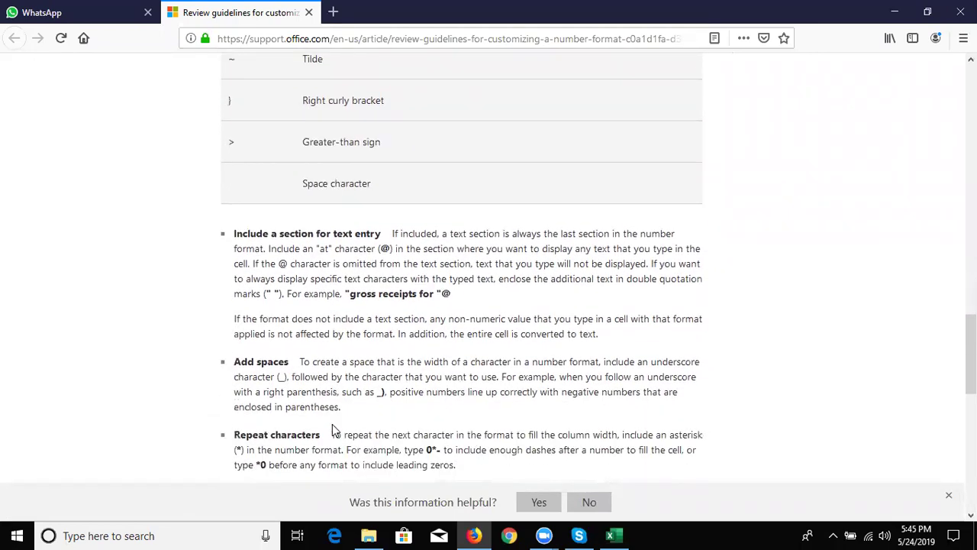
{"action": "scroll", "coordinate": [332, 430], "scroll_direction": "down", "scroll_amount": 2}
{"action": "scroll", "coordinate": [332, 430], "scroll_direction": "down", "scroll_amount": 1}
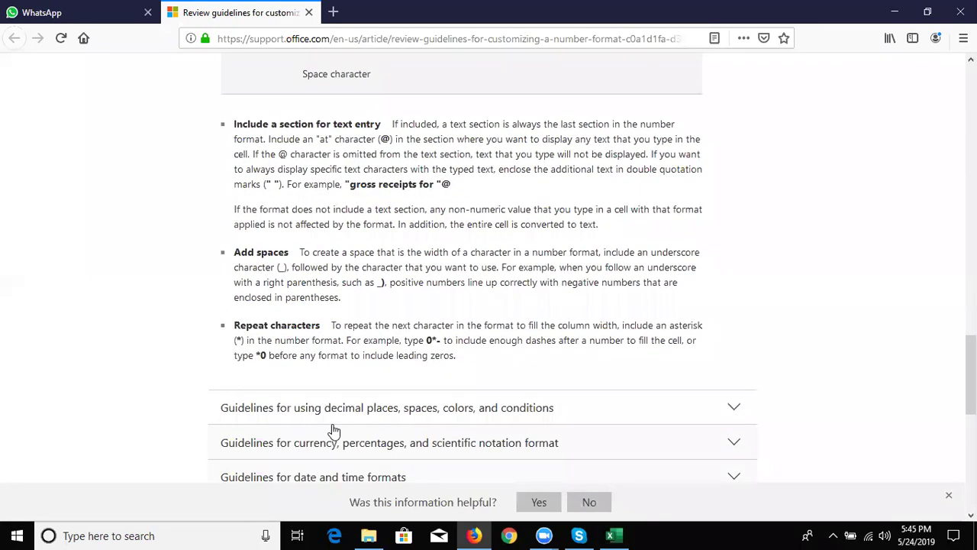
Expand and scroll through the guidelines for decimal places, spaces, colors and conditions.
{"action": "left_click", "coordinate": [374, 425]}
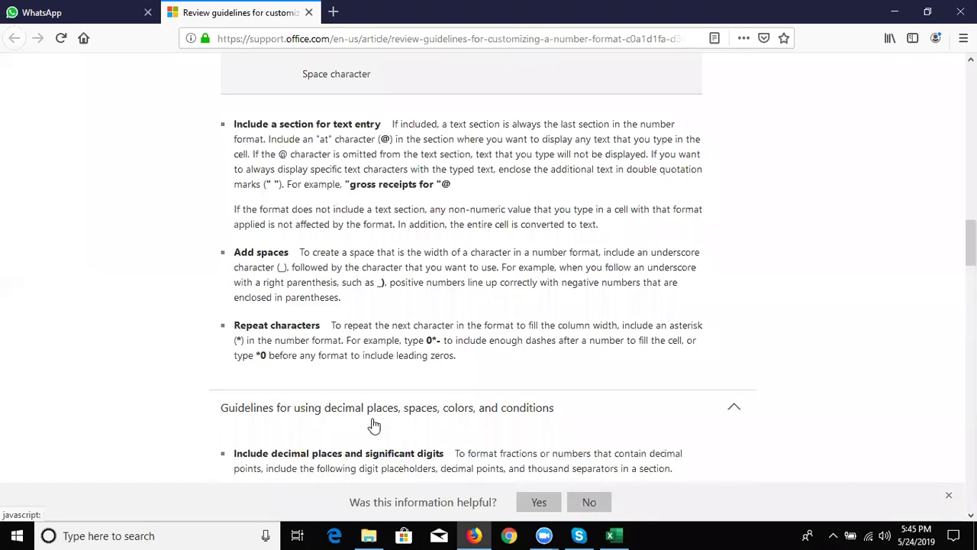
{"action": "scroll", "coordinate": [374, 426], "scroll_direction": "down", "scroll_amount": 3}
{"action": "scroll", "coordinate": [375, 423], "scroll_direction": "down", "scroll_amount": 2}
{"action": "scroll", "coordinate": [373, 420], "scroll_direction": "down", "scroll_amount": 2}
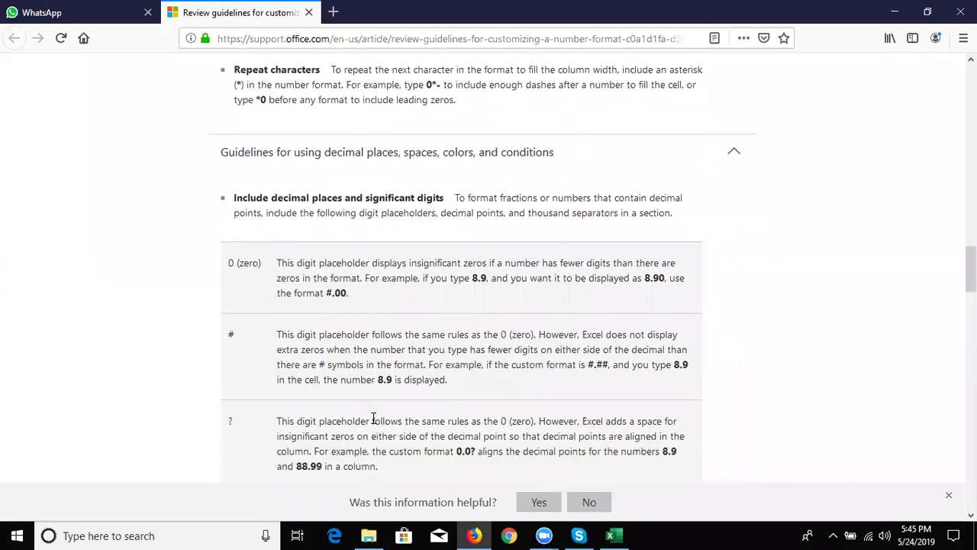
{"action": "scroll", "coordinate": [374, 419], "scroll_direction": "down", "scroll_amount": 1}
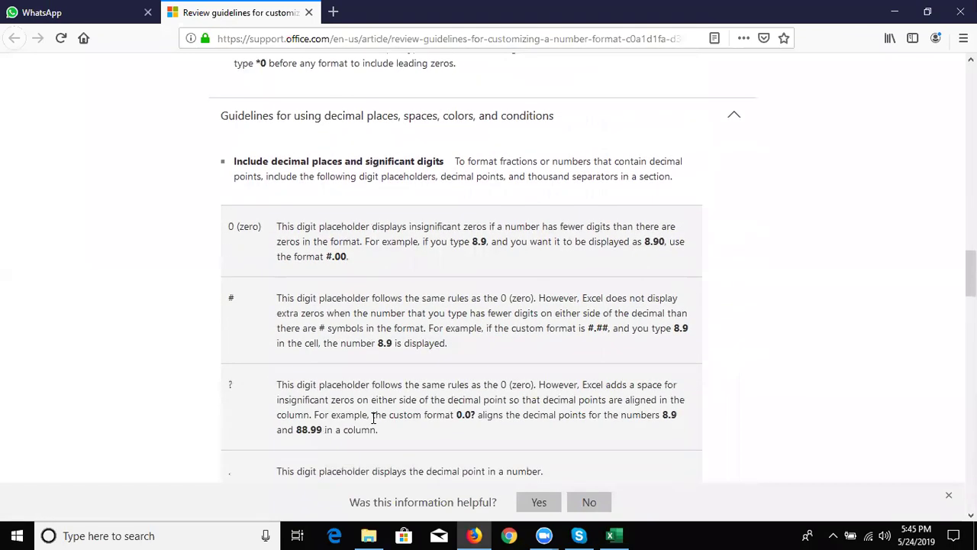
{"action": "scroll", "coordinate": [373, 420], "scroll_direction": "down", "scroll_amount": 1}
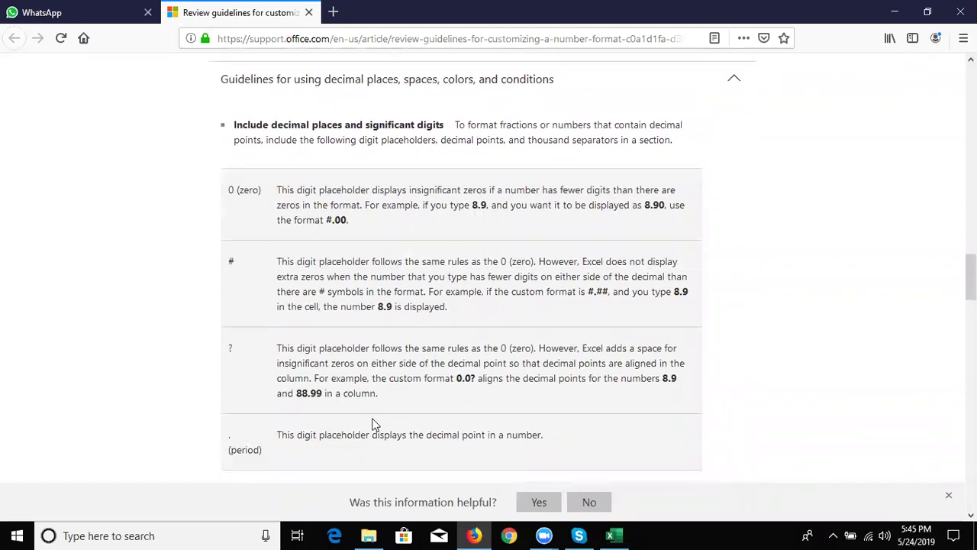
{"action": "scroll", "coordinate": [373, 420], "scroll_direction": "down", "scroll_amount": 1}
{"action": "scroll", "coordinate": [375, 421], "scroll_direction": "down", "scroll_amount": 2}
{"action": "scroll", "coordinate": [374, 424], "scroll_direction": "down", "scroll_amount": 6}
{"action": "scroll", "coordinate": [374, 425], "scroll_direction": "down", "scroll_amount": 1}
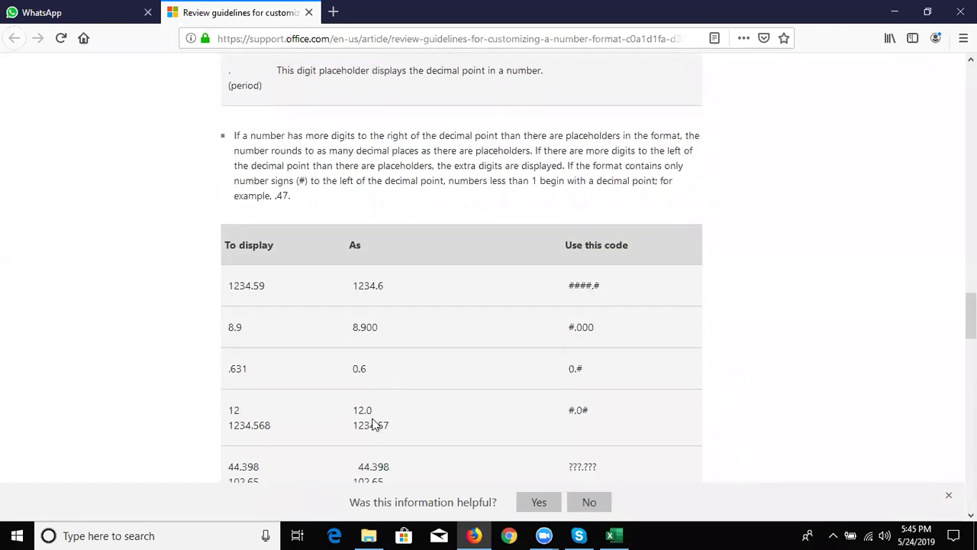
{"action": "scroll", "coordinate": [374, 426], "scroll_direction": "down", "scroll_amount": 1}
{"action": "scroll", "coordinate": [374, 425], "scroll_direction": "down", "scroll_amount": 1}
{"action": "scroll", "coordinate": [374, 426], "scroll_direction": "down", "scroll_amount": 1}
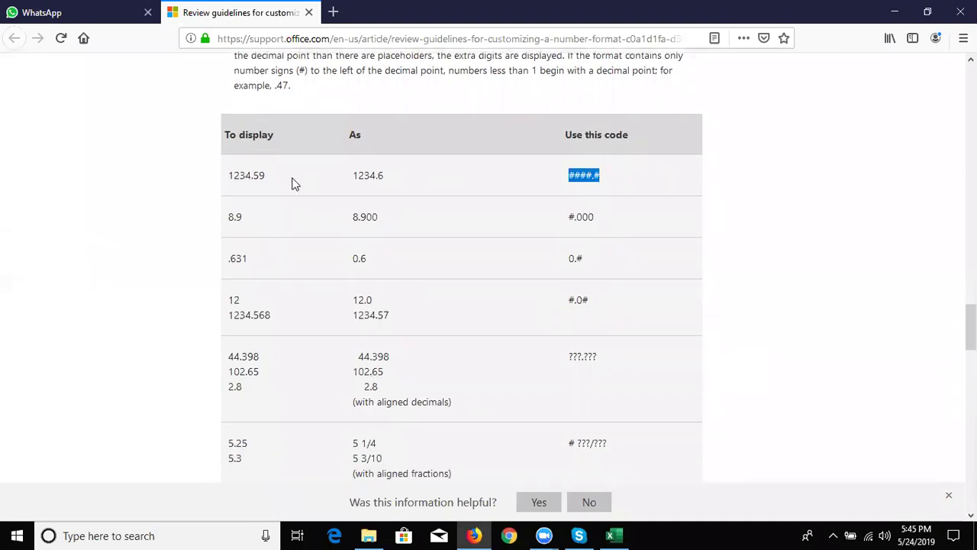
Highlight the 1234.59, 1234.6, #.000, 8.9 and 12000 examples, then return to Excel.
{"action": "left_click_drag", "start_coordinate": [254, 176], "coordinate": [265, 176]}
{"action": "double_click", "coordinate": [361, 175]}
{"action": "left_click", "coordinate": [580, 220]}
{"action": "triple_click", "coordinate": [579, 220]}
{"action": "left_click", "coordinate": [249, 222]}
{"action": "left_click_drag", "start_coordinate": [306, 231], "coordinate": [336, 222]}
{"action": "scroll", "coordinate": [336, 225], "scroll_direction": "down", "scroll_amount": 5}
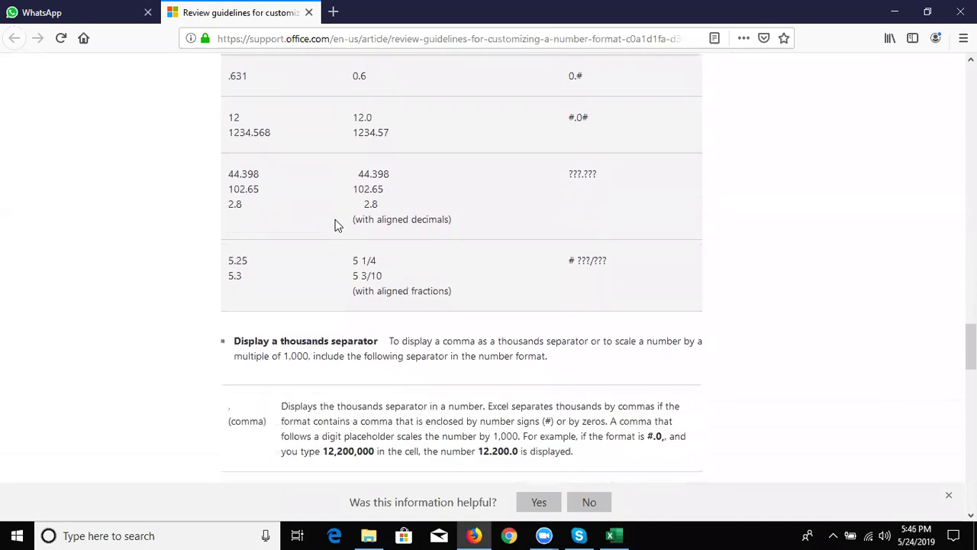
{"action": "scroll", "coordinate": [336, 226], "scroll_direction": "down", "scroll_amount": 2}
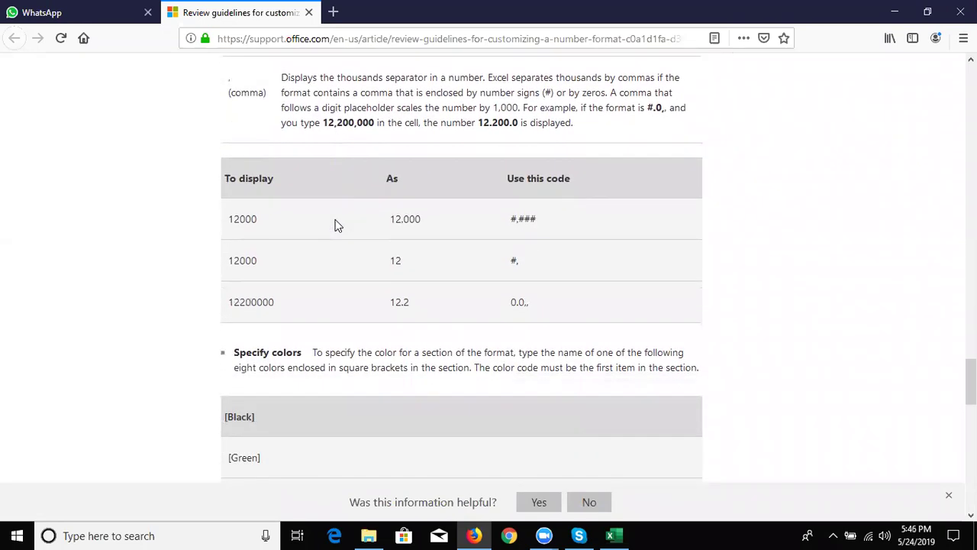
{"action": "double_click", "coordinate": [319, 228]}
{"action": "key", "text": "alt+Tab"}
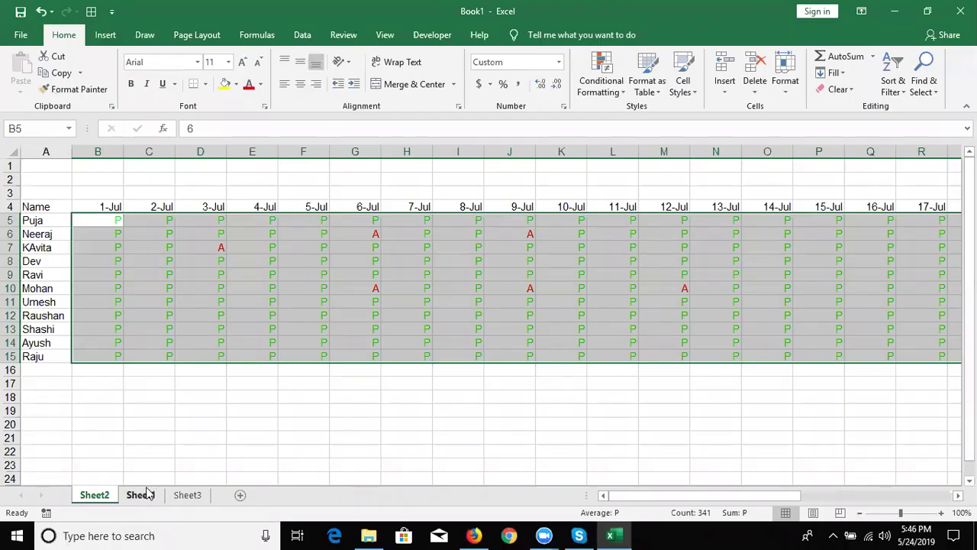
On Sheet1, enter 50000 in cell D10.
{"action": "left_click", "coordinate": [129, 498]}
{"action": "left_click", "coordinate": [181, 286]}
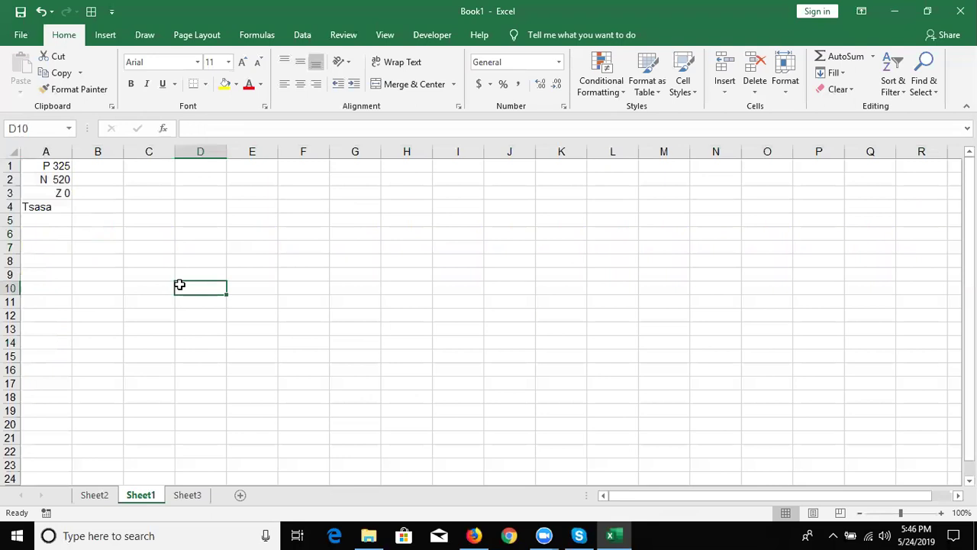
{"action": "type", "text": "10"}
{"action": "key", "text": "BackSpace"}
{"action": "key", "text": "BackSpace"}
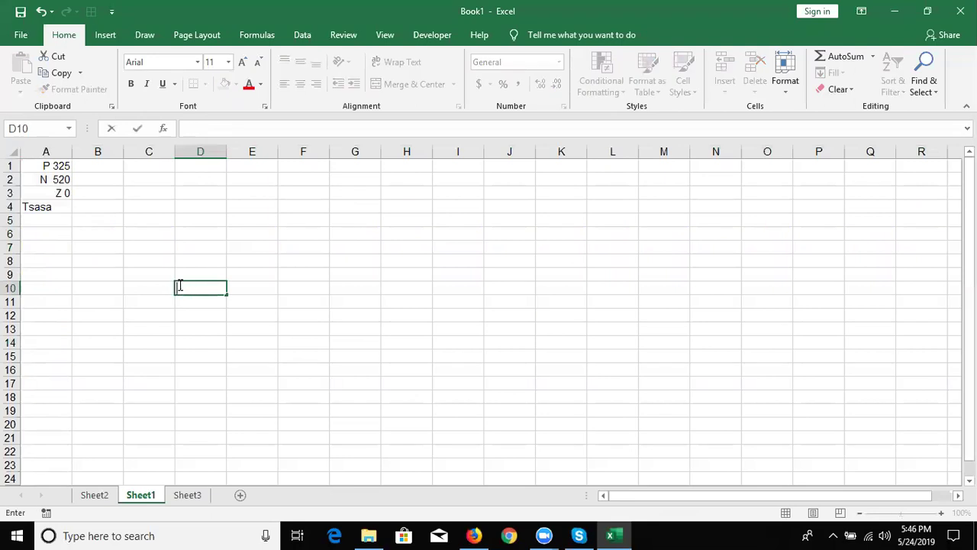
{"action": "type", "text": "50000"}
{"action": "key", "text": "Return"}
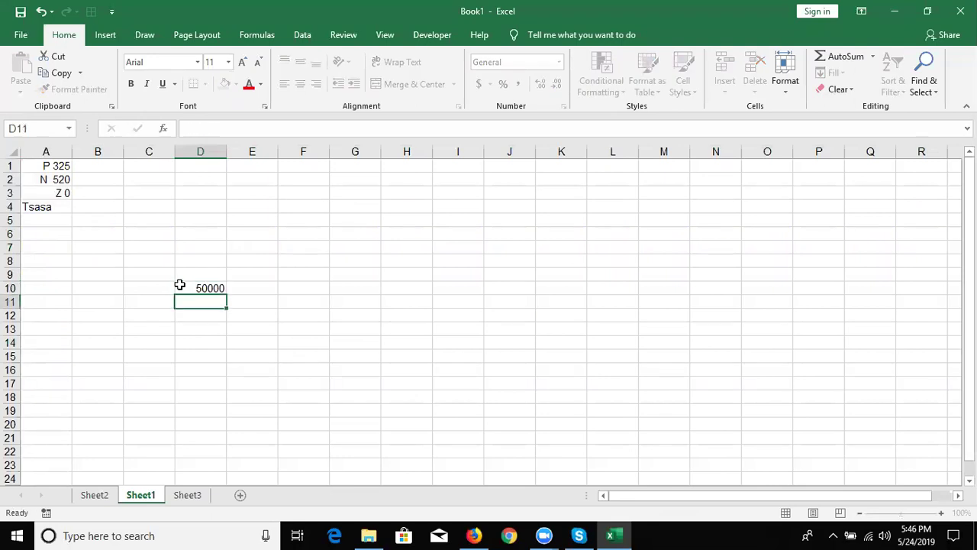
Give D10 the custom thousands format #,"K" in place of General.
{"action": "left_click", "coordinate": [180, 285]}
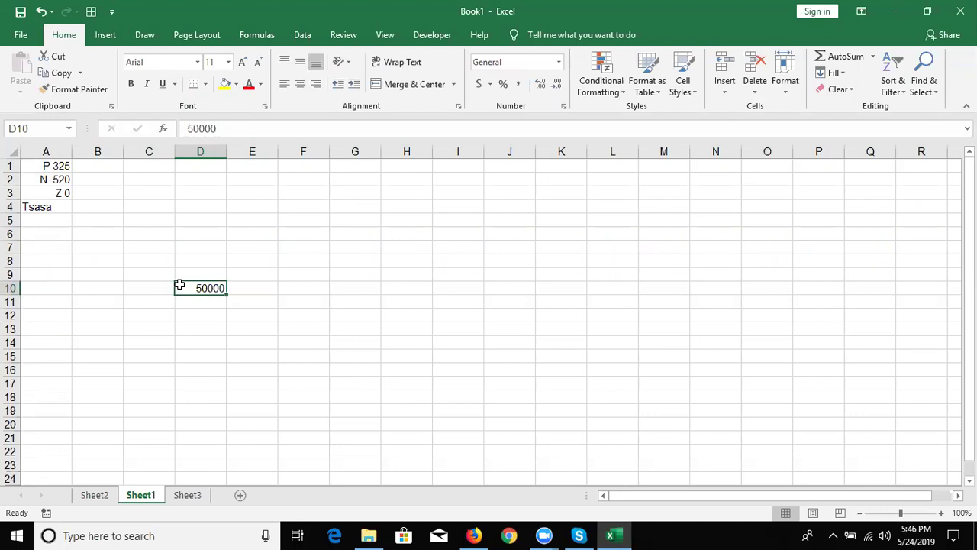
{"action": "left_click", "coordinate": [565, 107]}
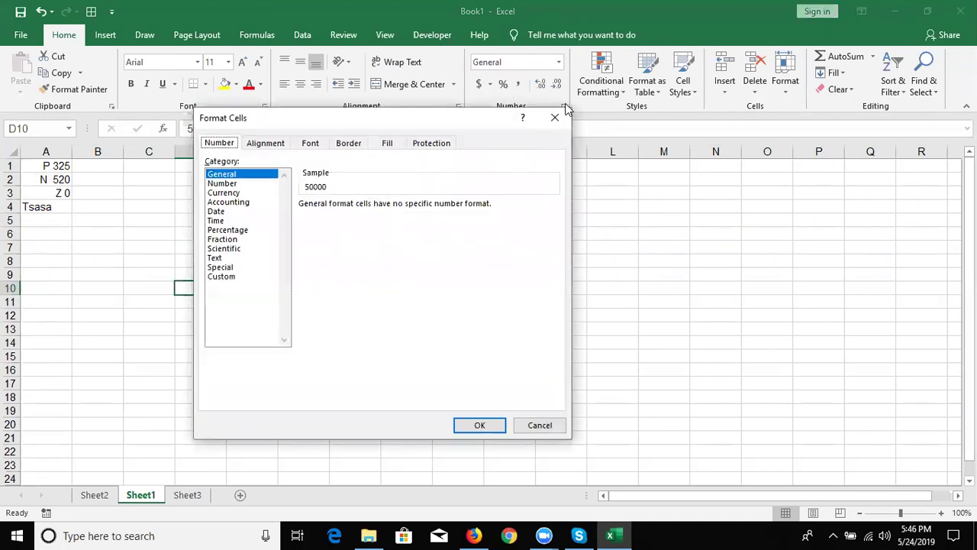
{"action": "left_click", "coordinate": [220, 276]}
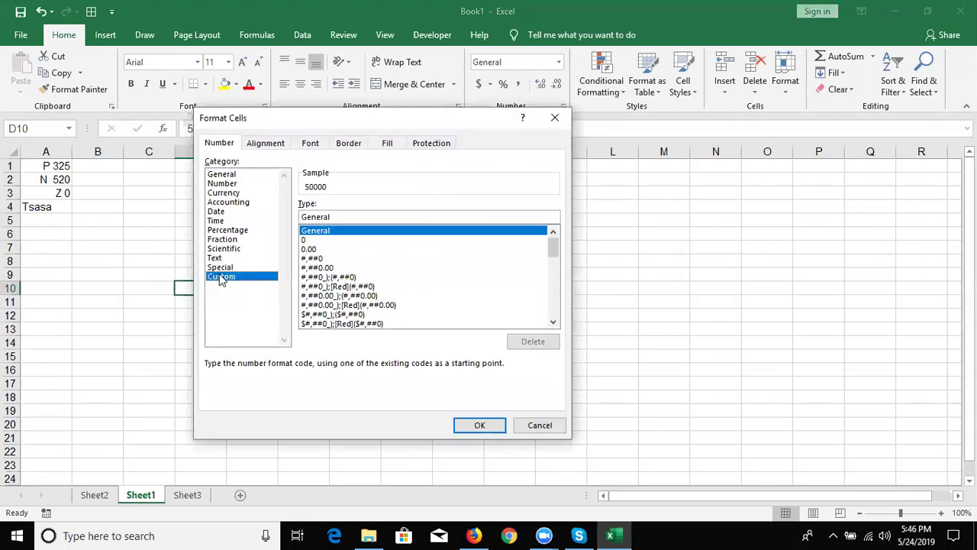
{"action": "left_click", "coordinate": [343, 218]}
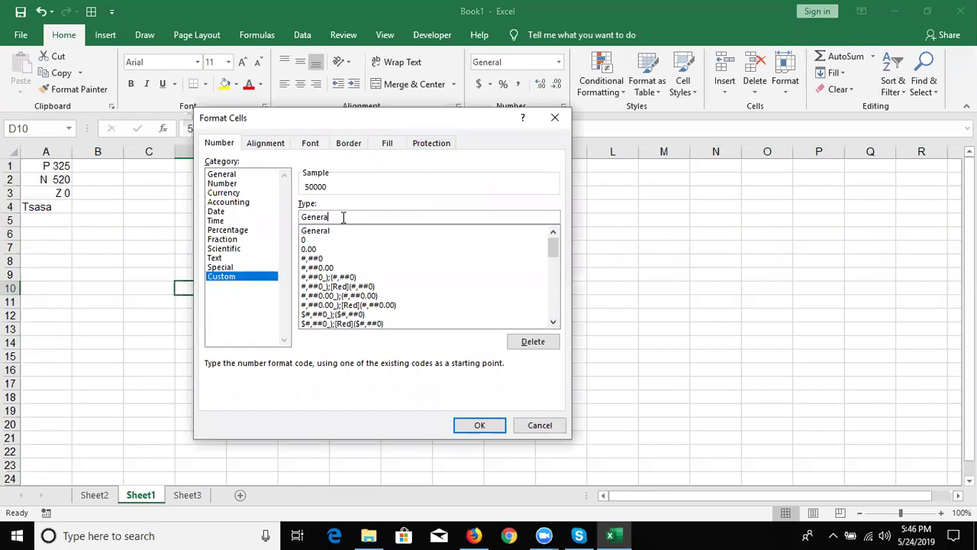
{"action": "key", "text": "BackSpace"}
{"action": "key", "text": "BackSpace"}
{"action": "key", "text": "BackSpace"}
{"action": "type", "text": "#"}
{"action": "type", "text": ","}
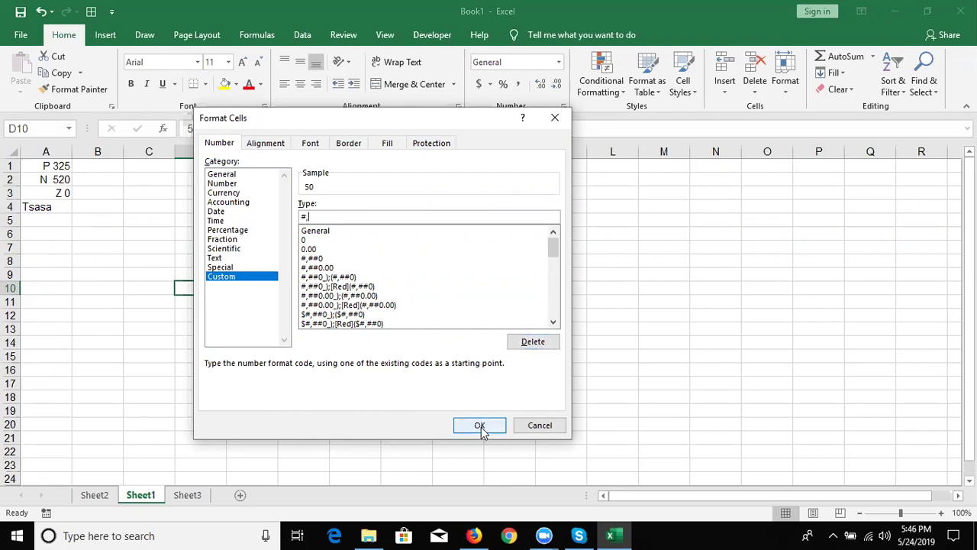
{"action": "left_click", "coordinate": [480, 426]}
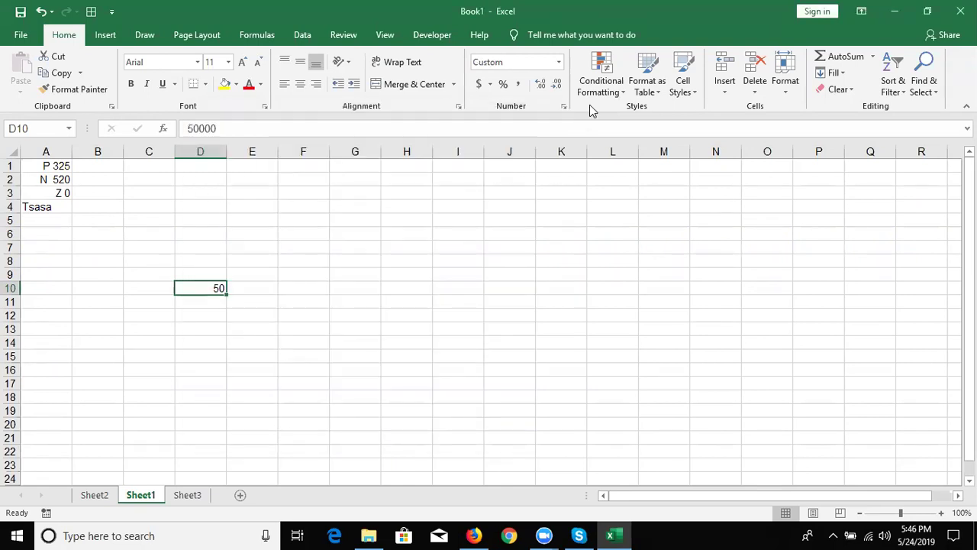
{"action": "left_click", "coordinate": [566, 107]}
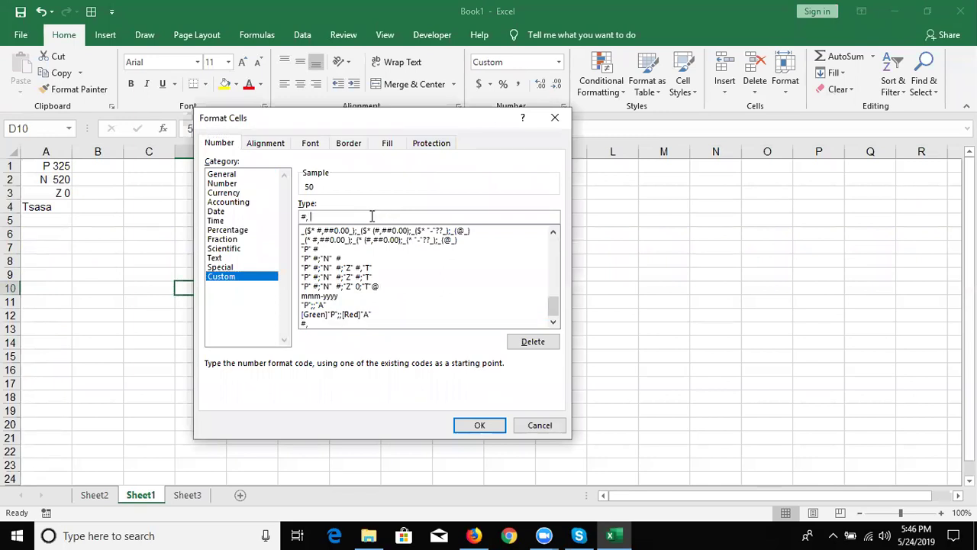
{"action": "type", "text": "K\""}
{"action": "key", "text": "Return"}
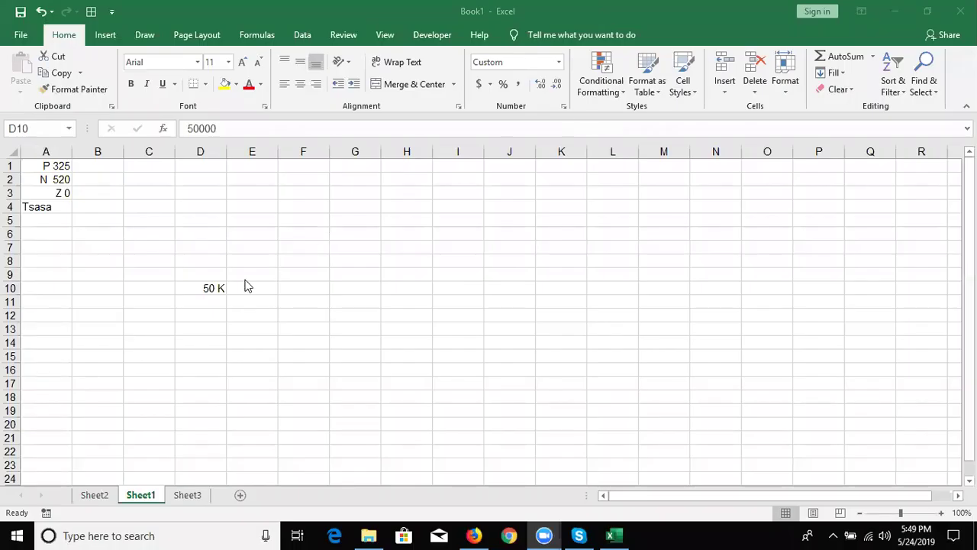
Enter 150000 in D10 so it shows 150 K, then start typing 202000000 in D11.
{"action": "left_click", "coordinate": [193, 292]}
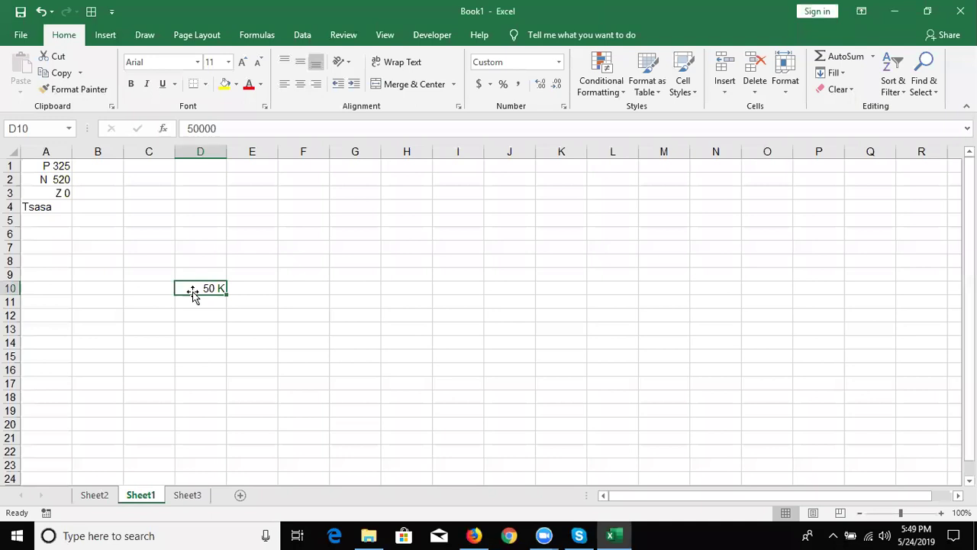
{"action": "left_click", "coordinate": [564, 105]}
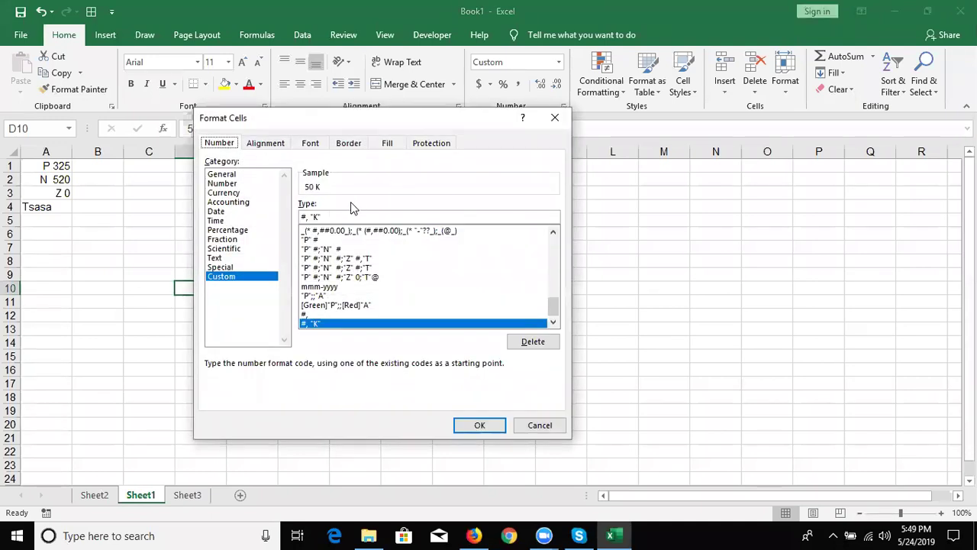
{"action": "key", "text": "Return"}
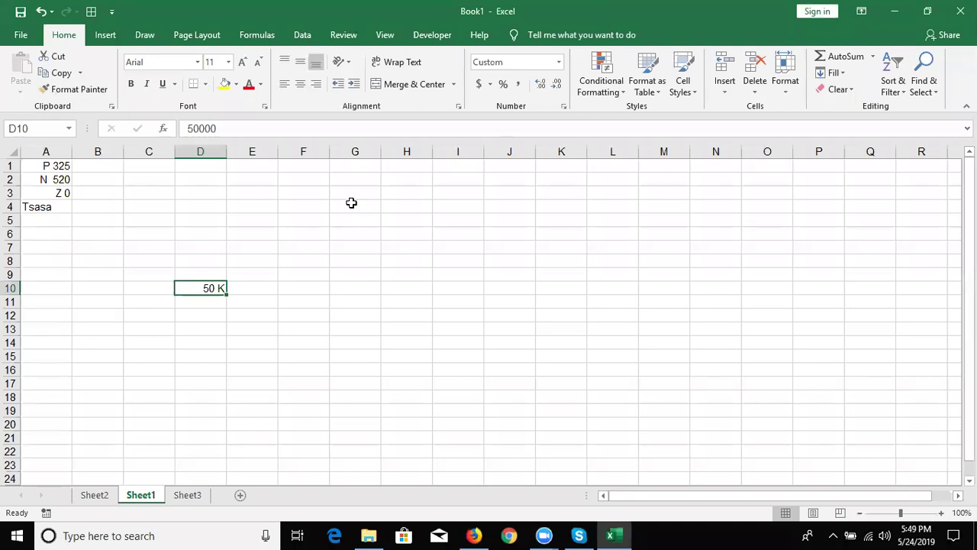
{"action": "type", "text": "150000"}
{"action": "key", "text": "Return"}
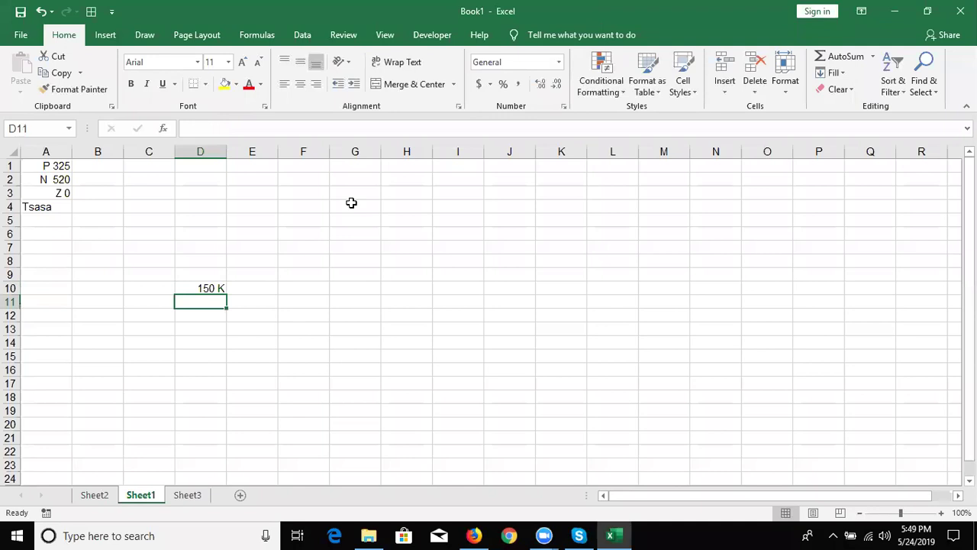
{"action": "key", "text": "Up"}
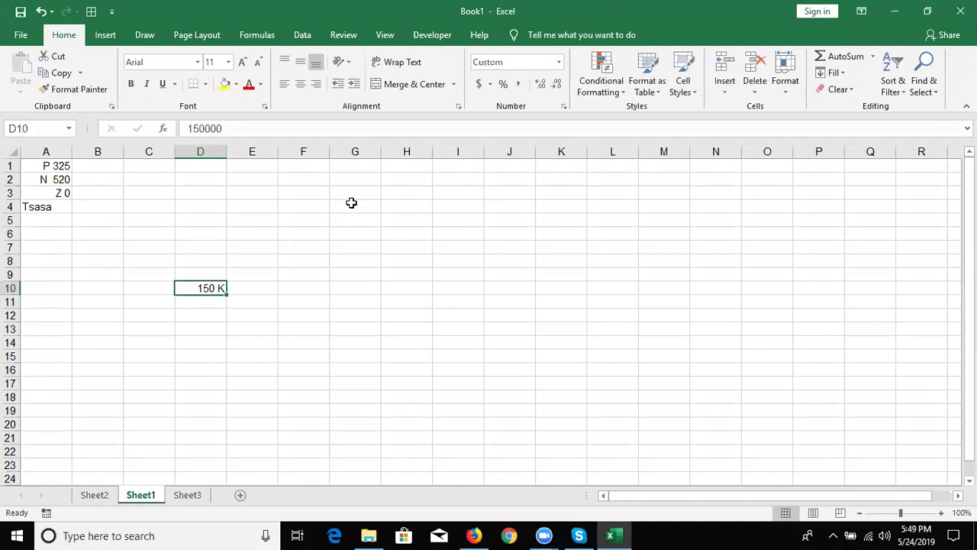
{"action": "key", "text": "Down"}
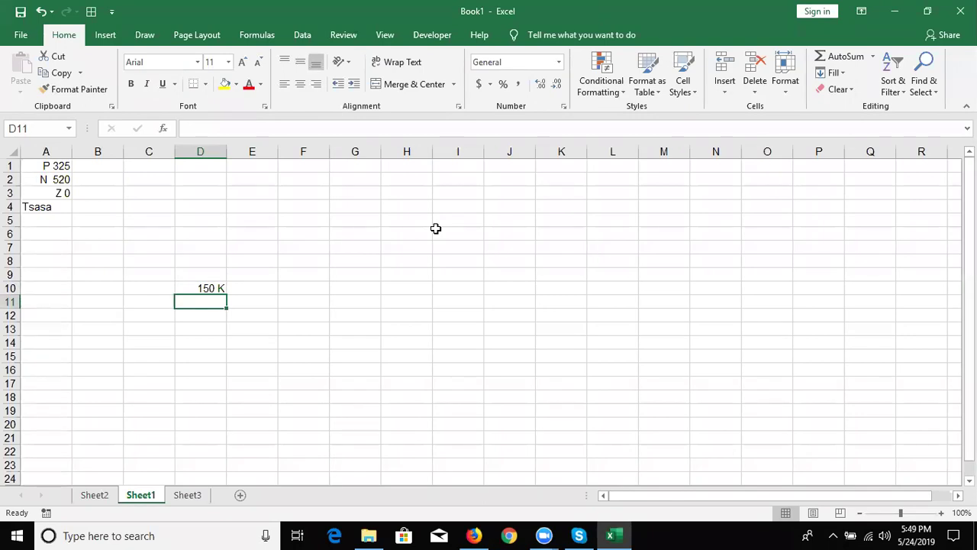
{"action": "type", "text": "202000000"}
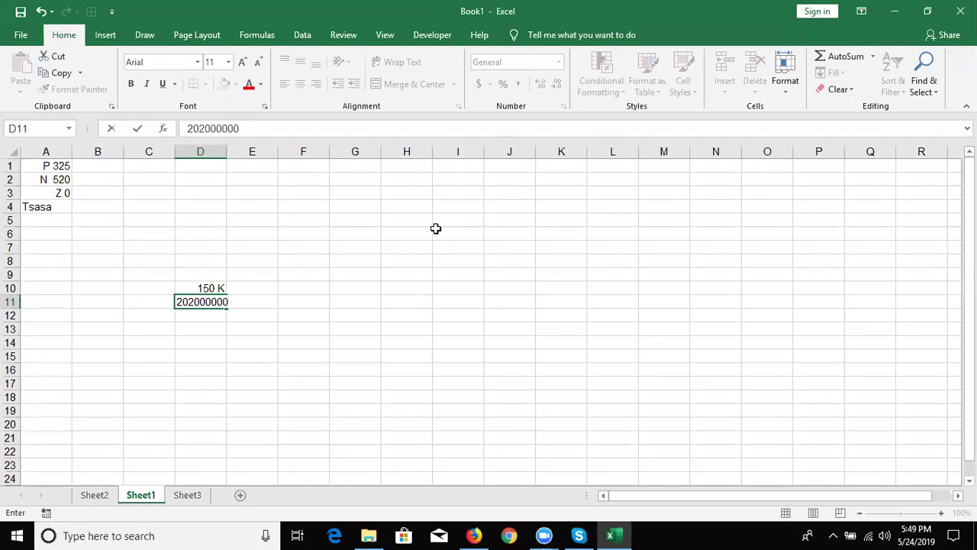
Commit 202000000 in D11 and give it a custom millions-scaling format.
{"action": "key", "text": "Return"}
{"action": "key", "text": "Up"}
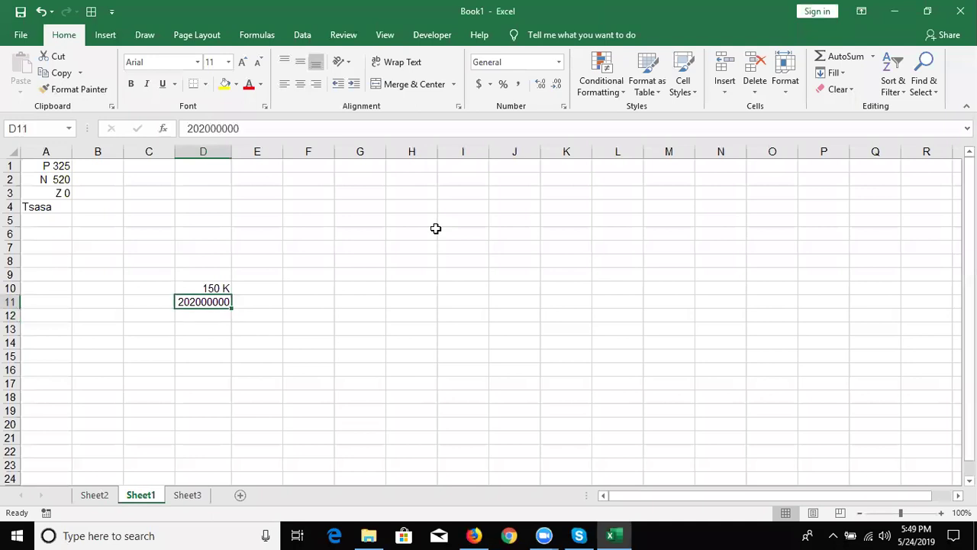
{"action": "left_click", "coordinate": [564, 108]}
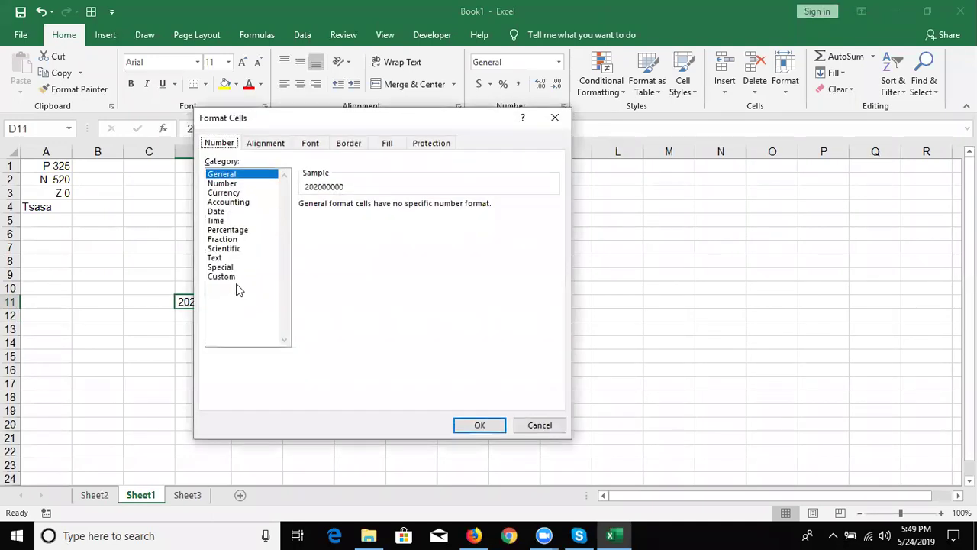
{"action": "left_click", "coordinate": [233, 278]}
{"action": "left_click", "coordinate": [316, 217]}
{"action": "double_click", "coordinate": [316, 217]}
{"action": "type", "text": "0.0,,"}
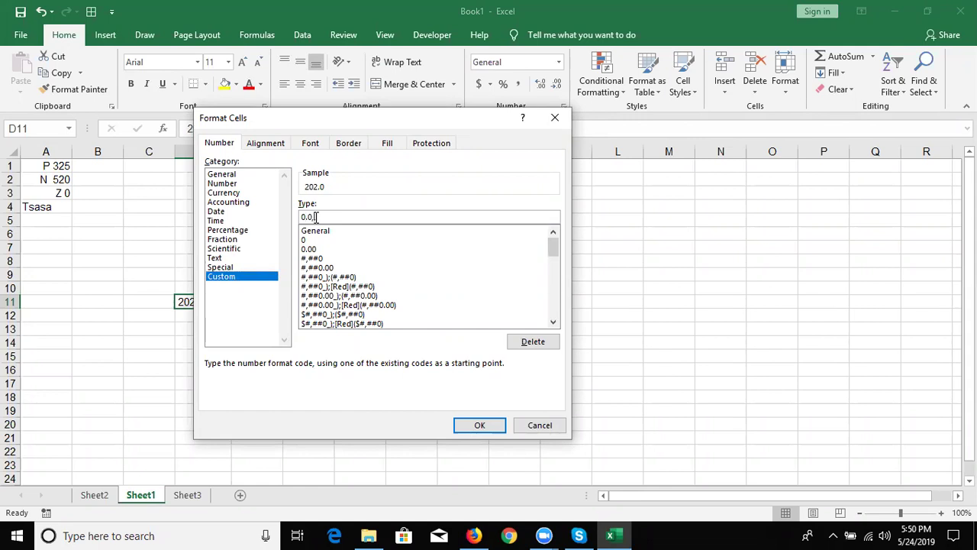
{"action": "type", "text": "0"}
{"action": "key", "text": "Return"}
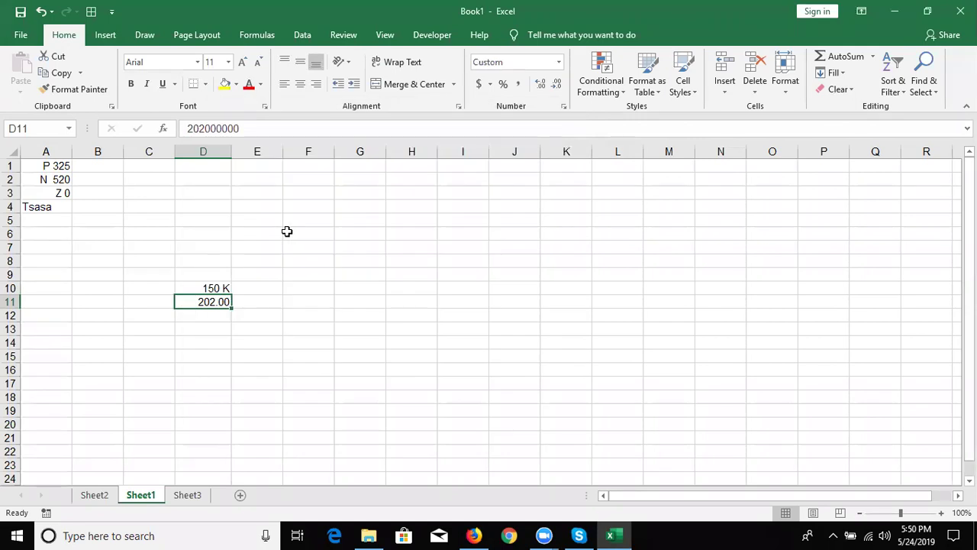
Edit D11's value in the formula bar to 20250000 so it displays 20.25.
{"action": "left_click", "coordinate": [252, 126]}
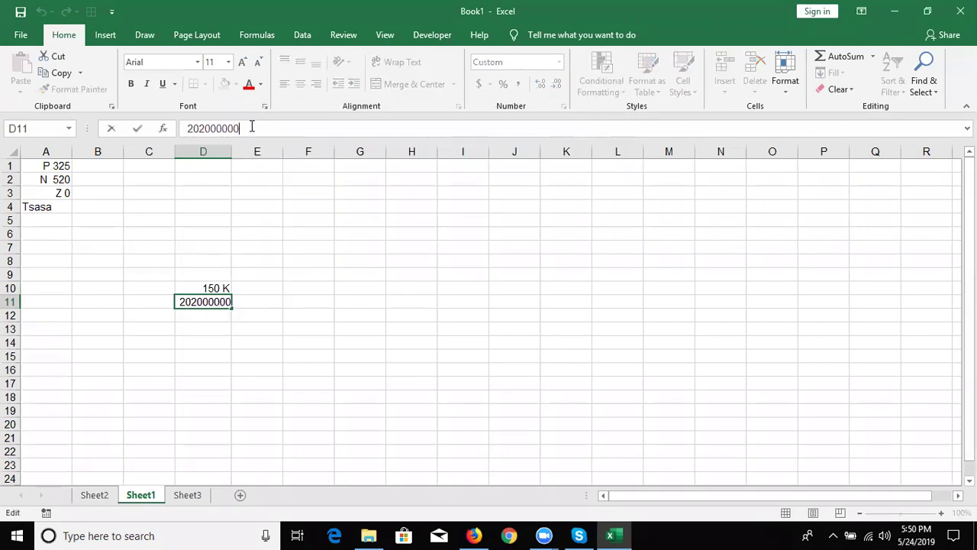
{"action": "key", "text": "BackSpace"}
{"action": "key", "text": "ctrl+Return"}
{"action": "key", "text": "Return"}
{"action": "key", "text": "Up"}
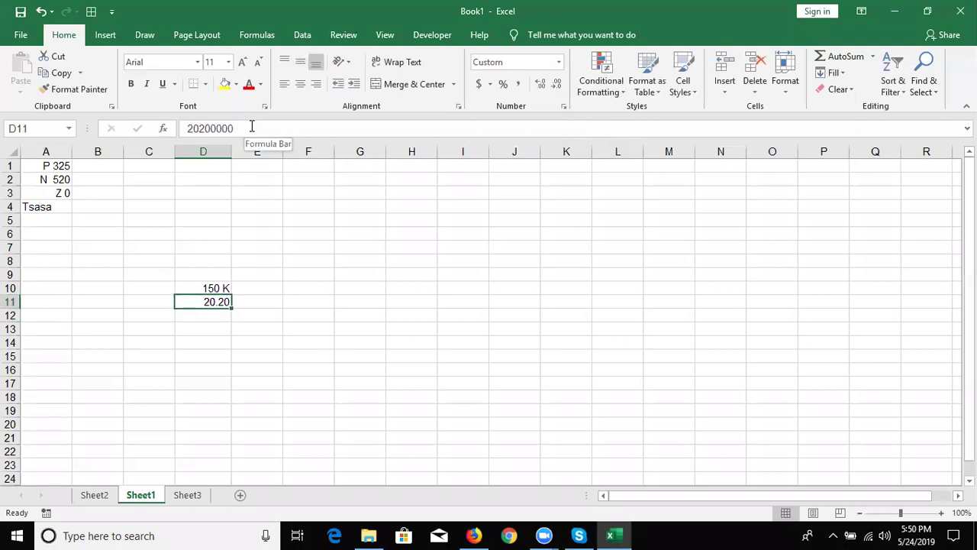
{"action": "left_click", "coordinate": [206, 128]}
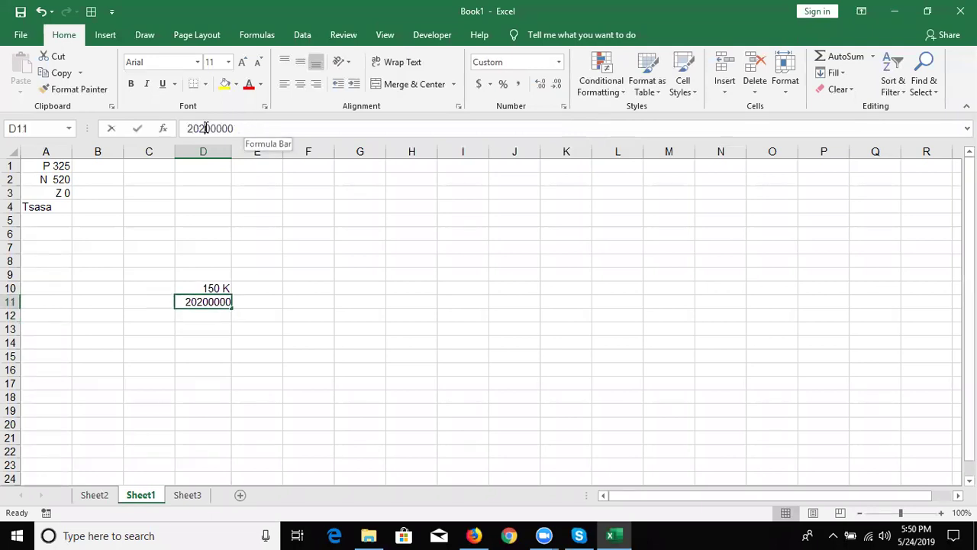
{"action": "key", "text": "BackSpace"}
{"action": "type", "text": "5"}
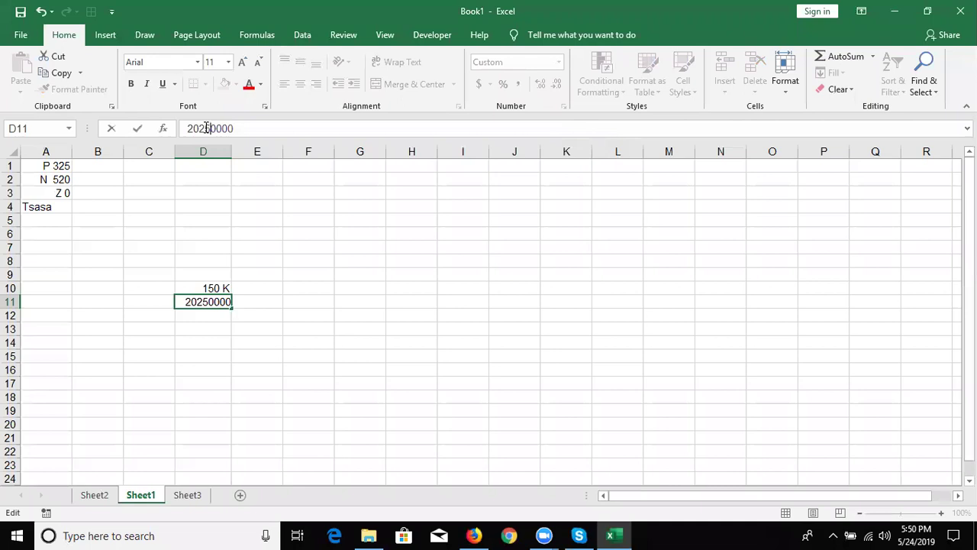
{"action": "key", "text": "Return"}
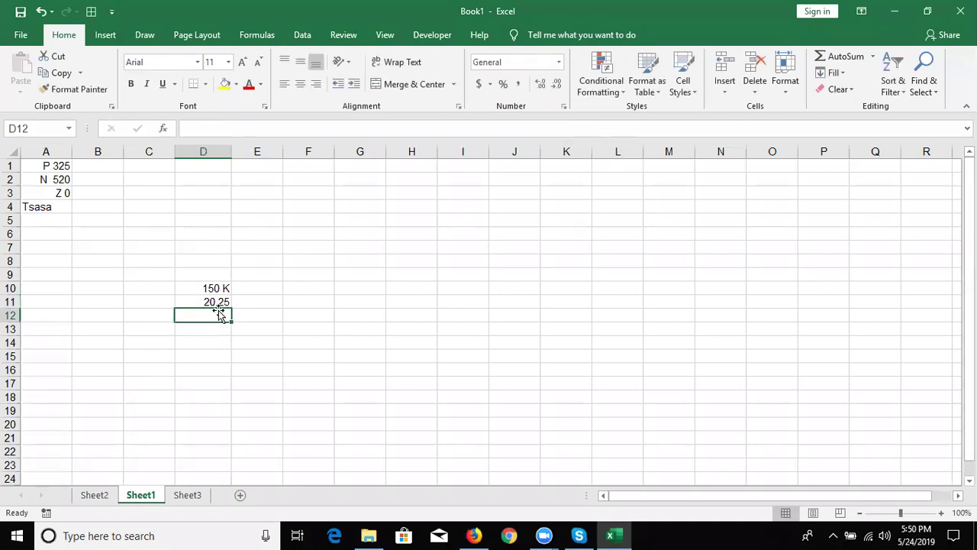
{"action": "left_click", "coordinate": [219, 301]}
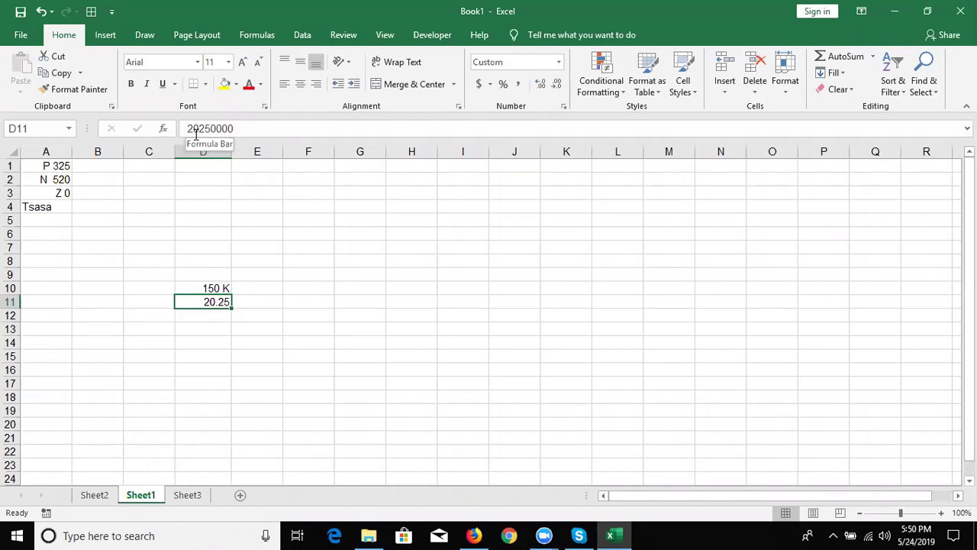
Change D11's custom format code to 0 "Karor".00,, "Lakh" to display 20 Karor.25 Lakh.
{"action": "left_click", "coordinate": [563, 106]}
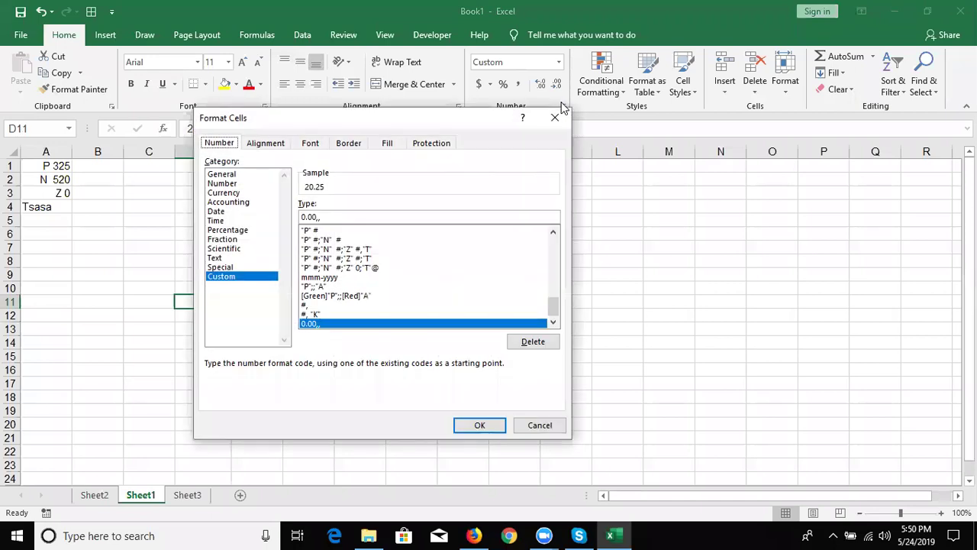
{"action": "left_click", "coordinate": [309, 217]}
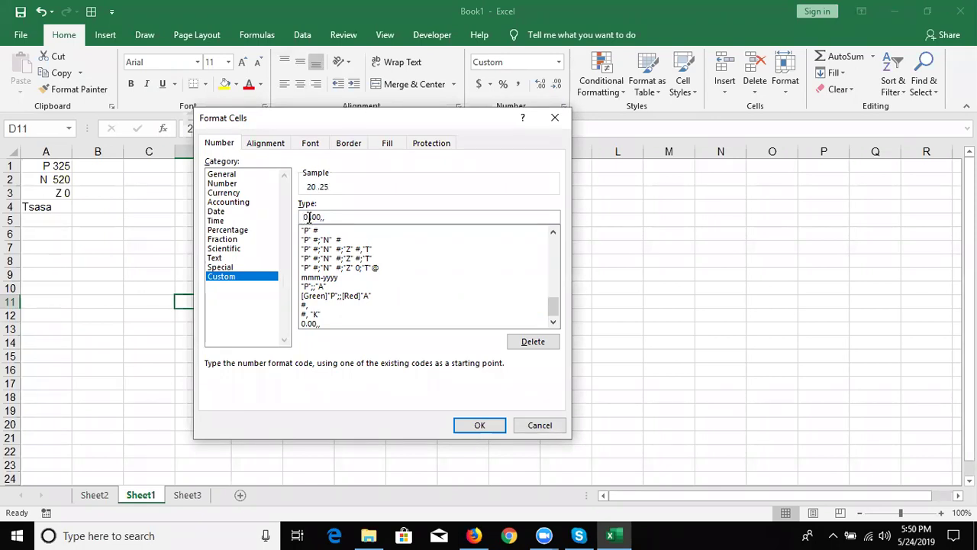
{"action": "type", "text": "\""}
{"action": "type", "text": "K\""}
{"action": "type", "text": "ror"}
{"action": "type", "text": "\""}
{"action": "left_click", "coordinate": [359, 217]}
{"action": "type", "text": "\"Lakh\""}
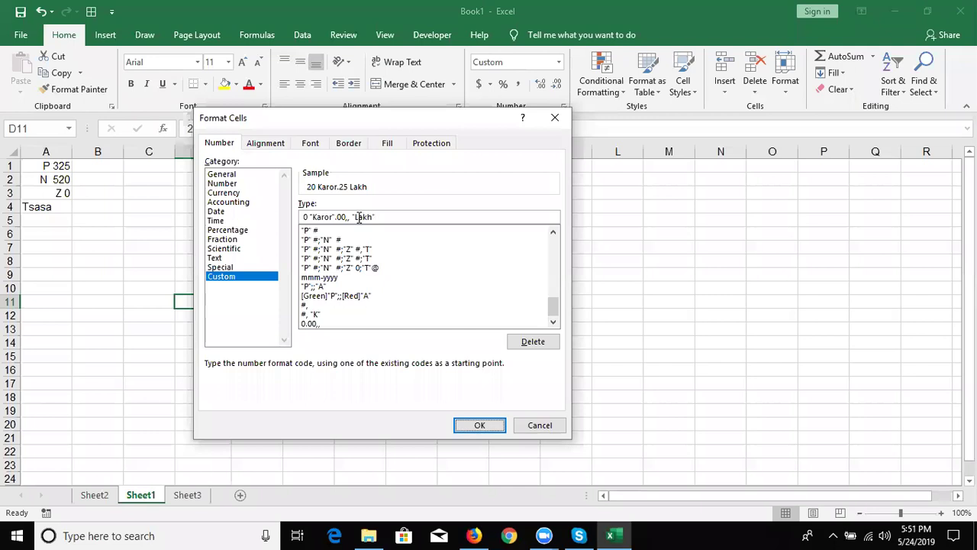
{"action": "key", "text": "Return"}
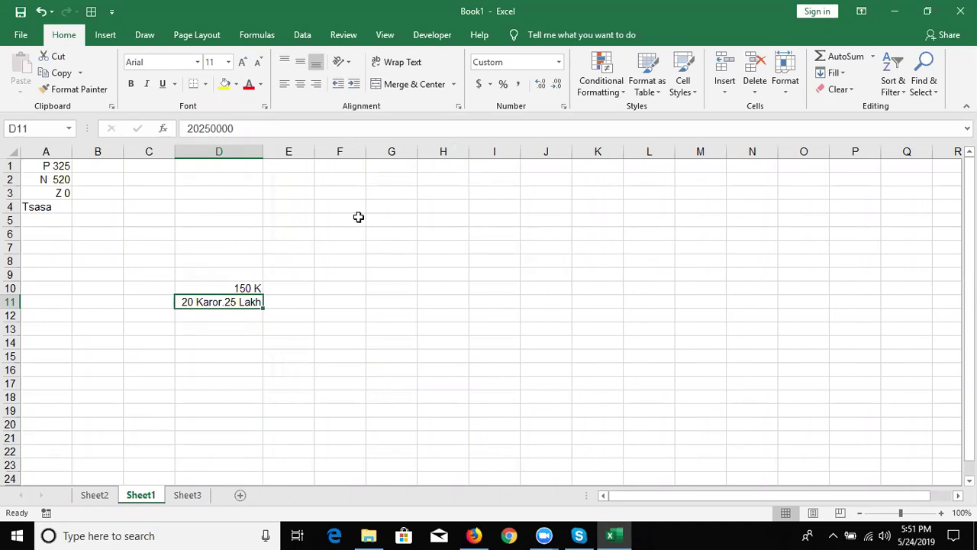
{"action": "key", "text": "alt+Tab"}
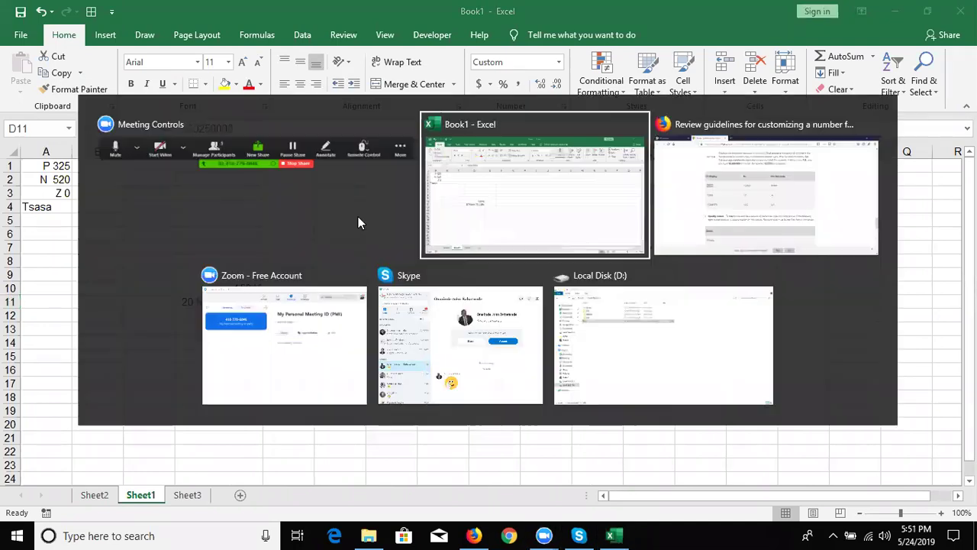
{"action": "key", "text": "Tab"}
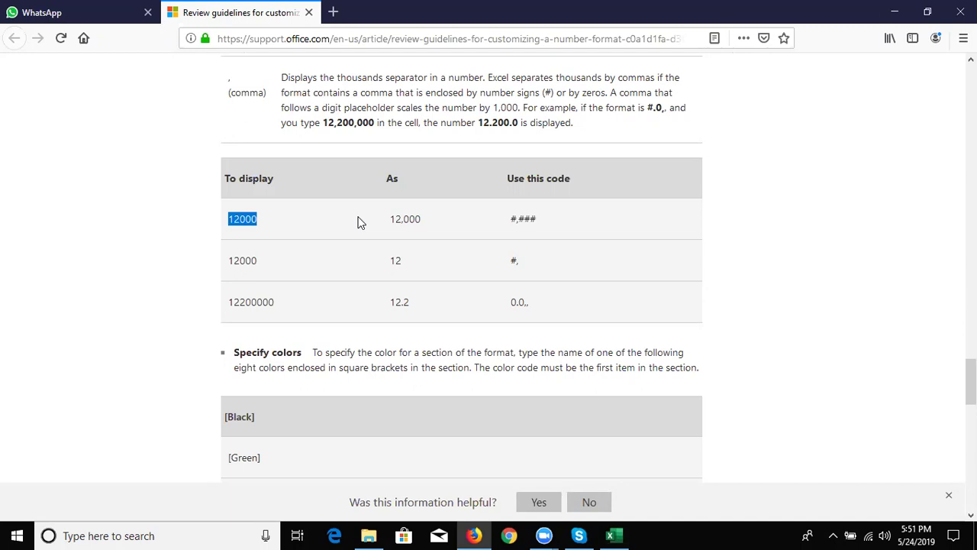
{"action": "scroll", "coordinate": [361, 222], "scroll_direction": "down", "scroll_amount": 4}
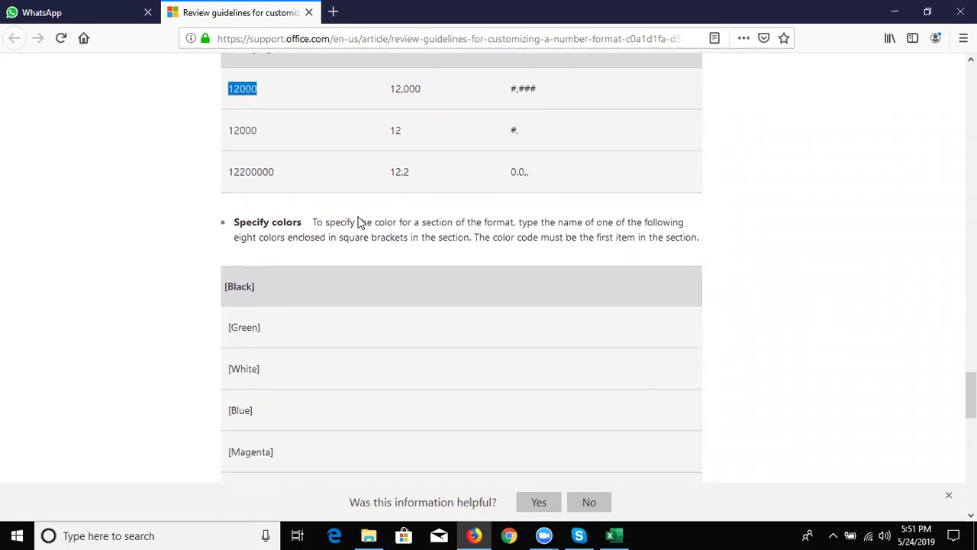
{"action": "scroll", "coordinate": [359, 220], "scroll_direction": "up", "scroll_amount": 3}
{"action": "scroll", "coordinate": [360, 223], "scroll_direction": "up", "scroll_amount": 1}
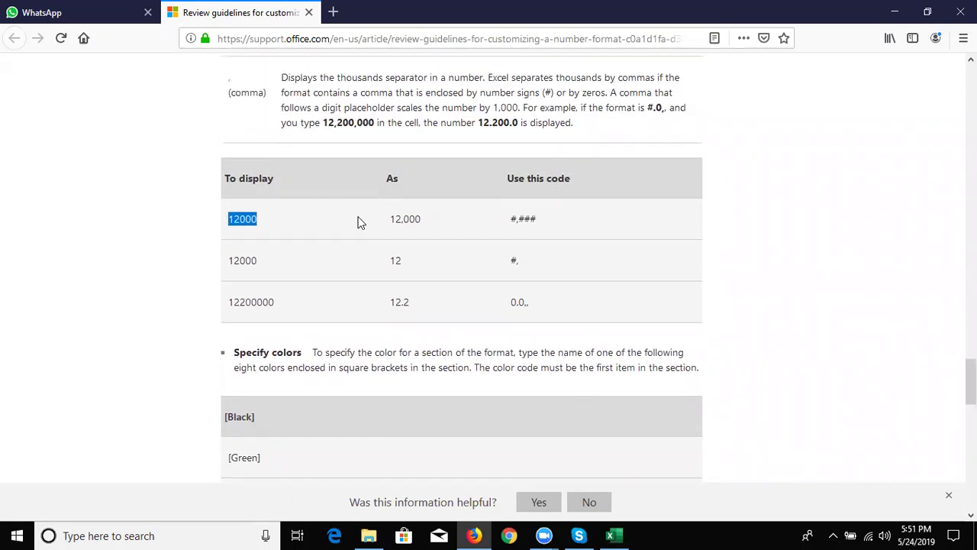
{"action": "scroll", "coordinate": [361, 222], "scroll_direction": "down", "scroll_amount": 1}
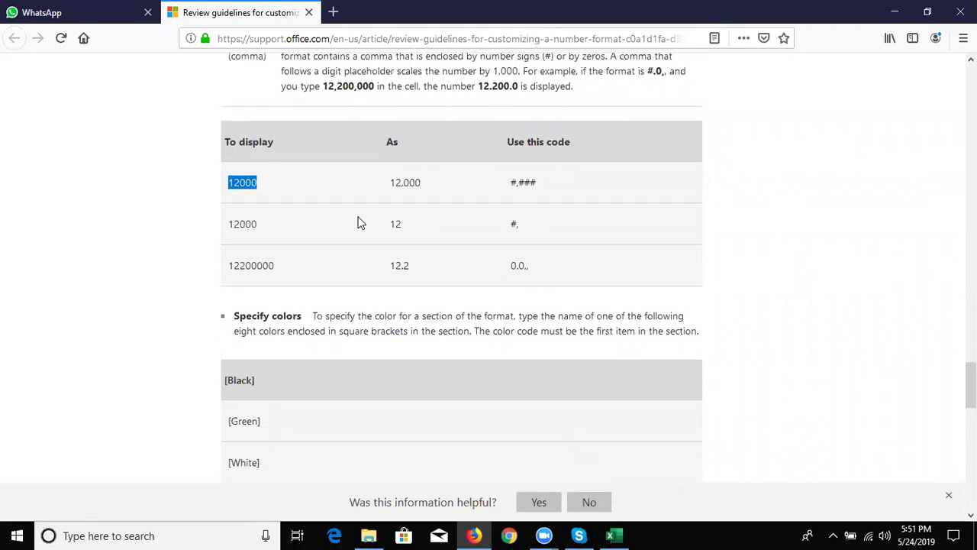
{"action": "key", "text": "alt+Tab"}
{"action": "key", "text": "alt+Tab"}
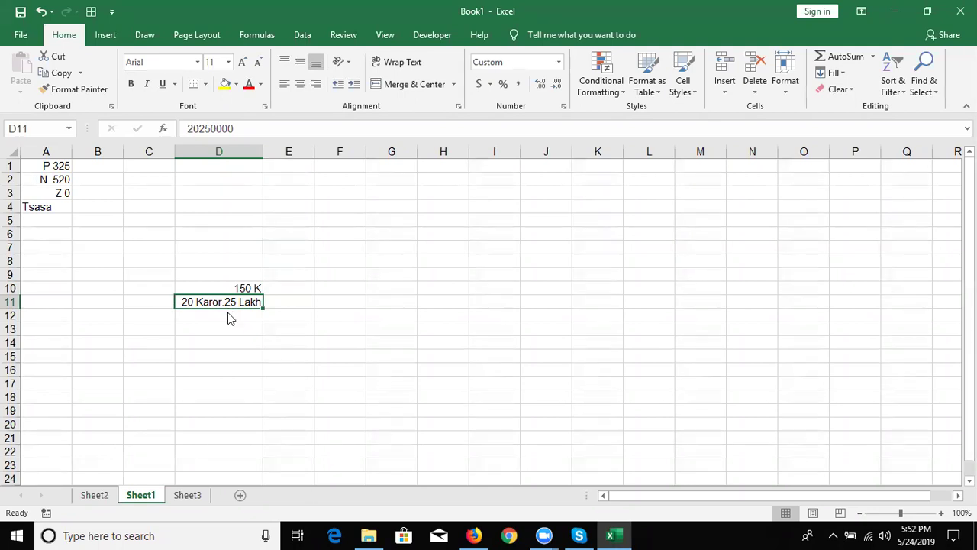
In the support article, highlight the #,###, #, and 0.0,, code examples.
{"action": "key", "text": "alt+Tab"}
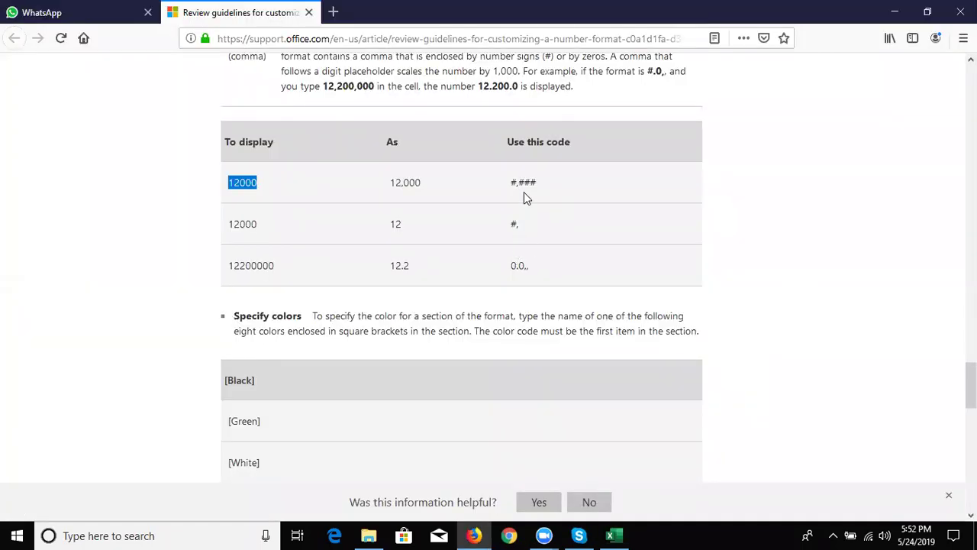
{"action": "double_click", "coordinate": [523, 183]}
{"action": "double_click", "coordinate": [515, 224]}
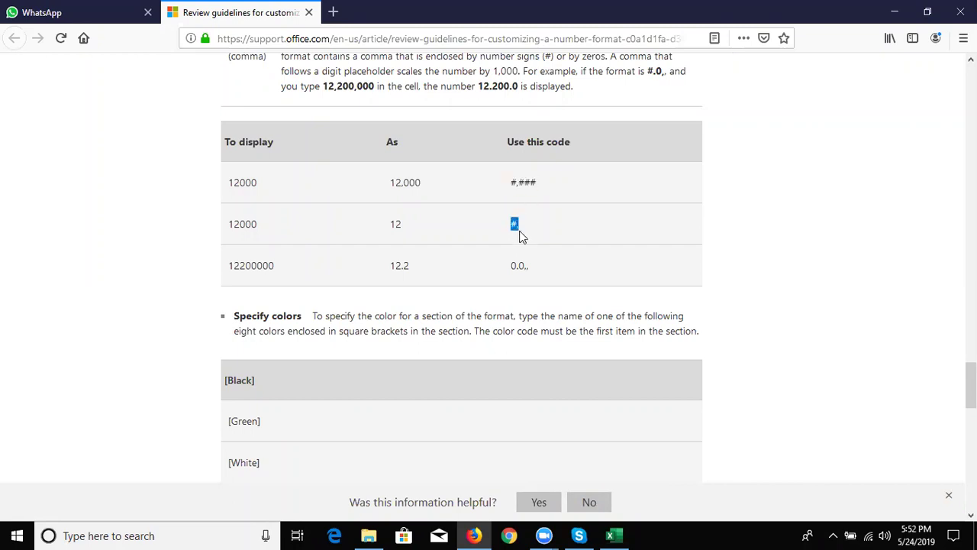
{"action": "double_click", "coordinate": [519, 266]}
{"action": "left_click_drag", "start_coordinate": [518, 266], "coordinate": [526, 266]}
{"action": "left_click", "coordinate": [520, 266]}
Scroll down to the Specify colors and Specify conditions sections, then return to Excel.
{"action": "scroll", "coordinate": [519, 273], "scroll_direction": "down", "scroll_amount": 2}
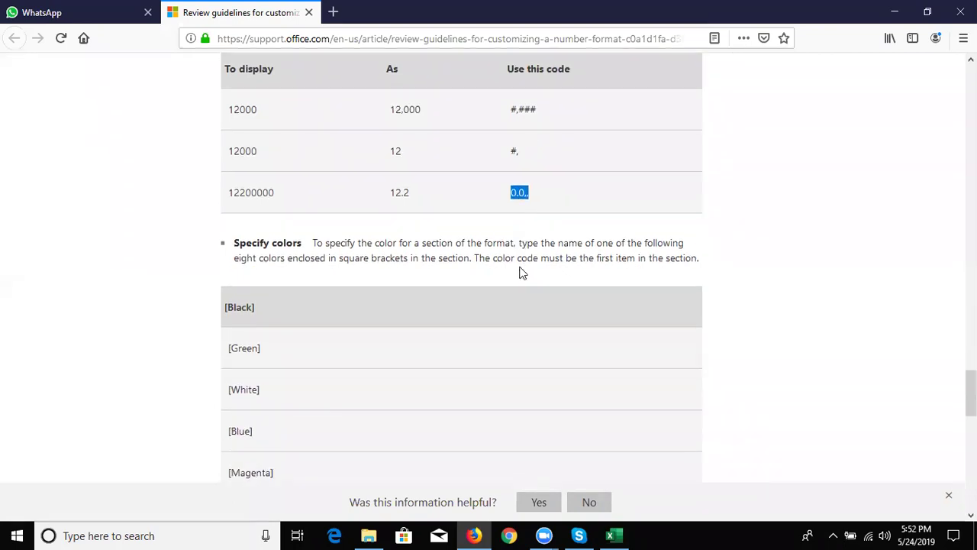
{"action": "scroll", "coordinate": [519, 273], "scroll_direction": "down", "scroll_amount": 2}
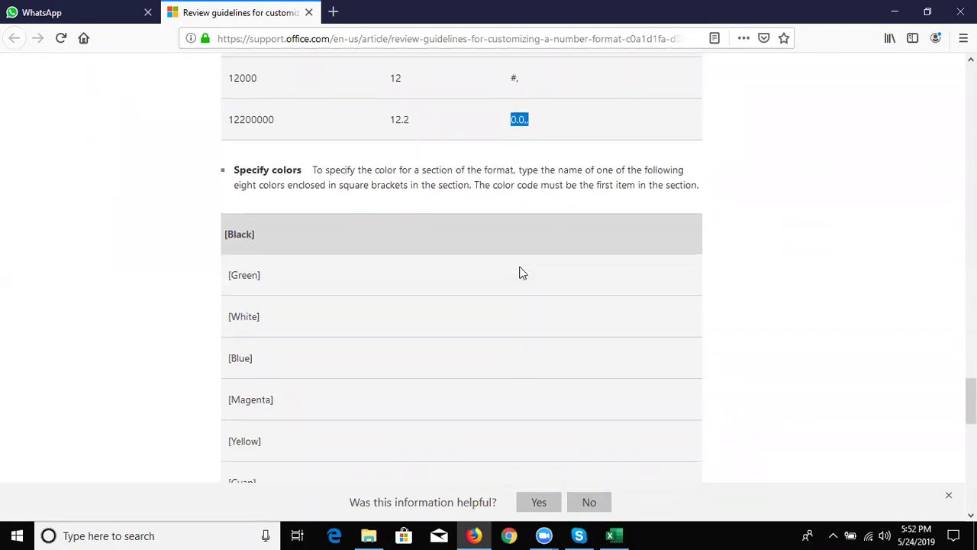
{"action": "scroll", "coordinate": [519, 273], "scroll_direction": "down", "scroll_amount": 1}
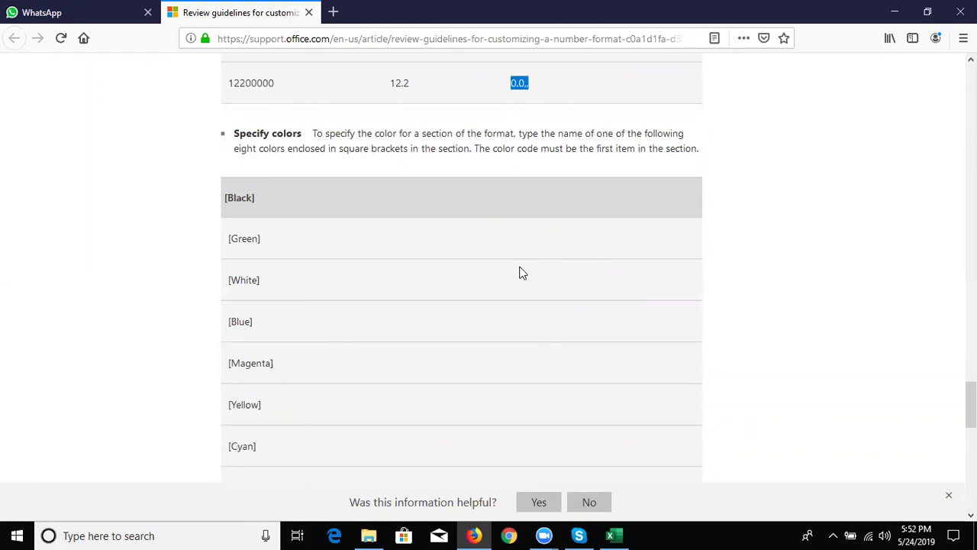
{"action": "scroll", "coordinate": [521, 273], "scroll_direction": "down", "scroll_amount": 1}
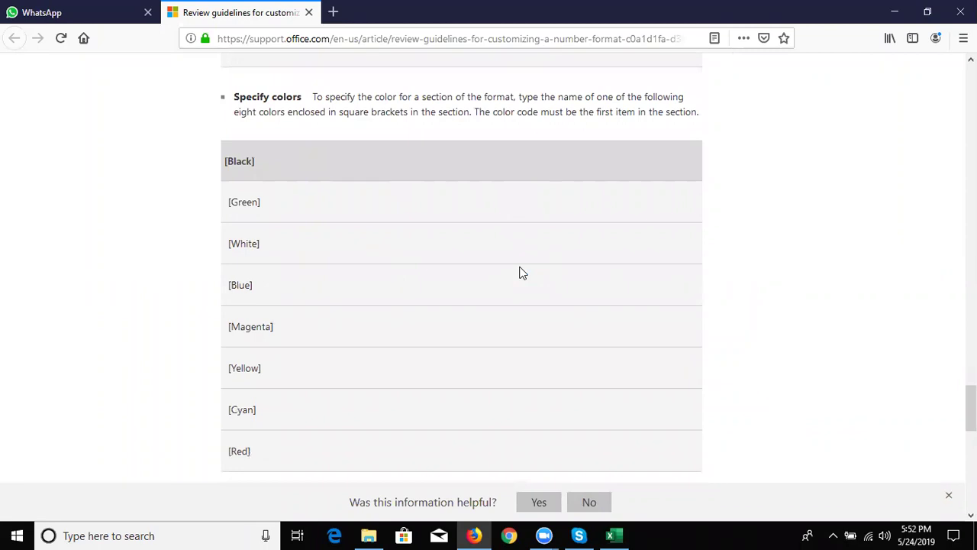
{"action": "scroll", "coordinate": [521, 273], "scroll_direction": "down", "scroll_amount": 1}
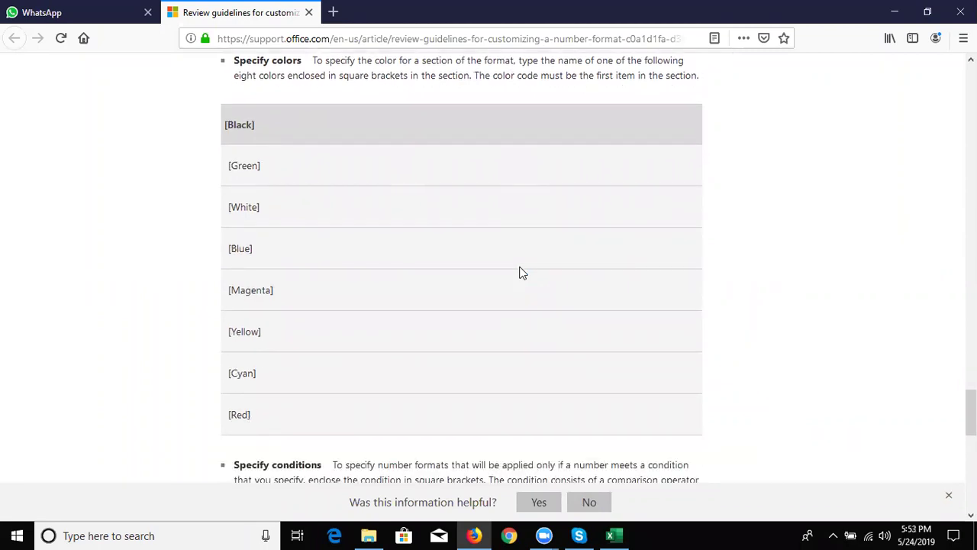
{"action": "scroll", "coordinate": [521, 273], "scroll_direction": "down", "scroll_amount": 1}
{"action": "scroll", "coordinate": [522, 272], "scroll_direction": "down", "scroll_amount": 1}
{"action": "scroll", "coordinate": [521, 273], "scroll_direction": "down", "scroll_amount": 1}
{"action": "scroll", "coordinate": [522, 272], "scroll_direction": "down", "scroll_amount": 1}
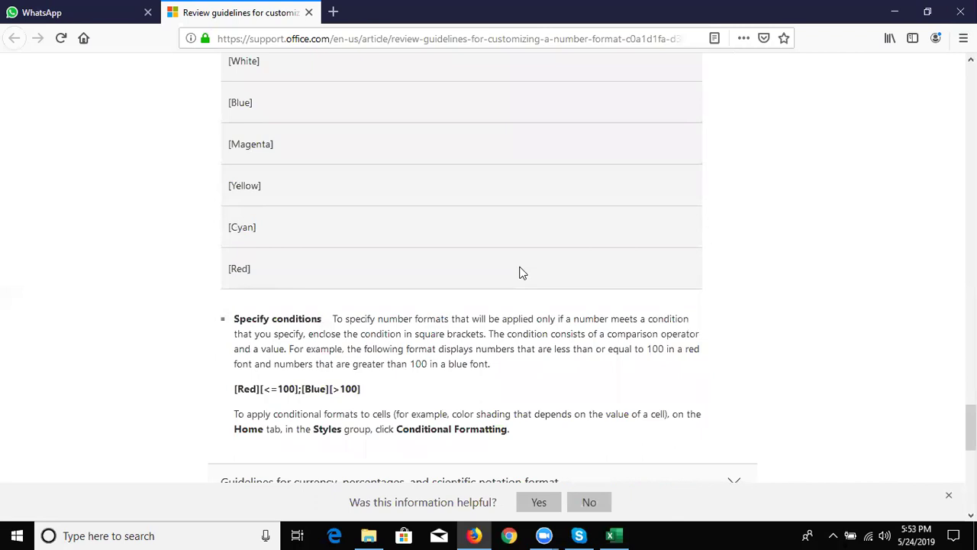
{"action": "key", "text": "alt+Tab"}
{"action": "key", "text": "alt+Tab"}
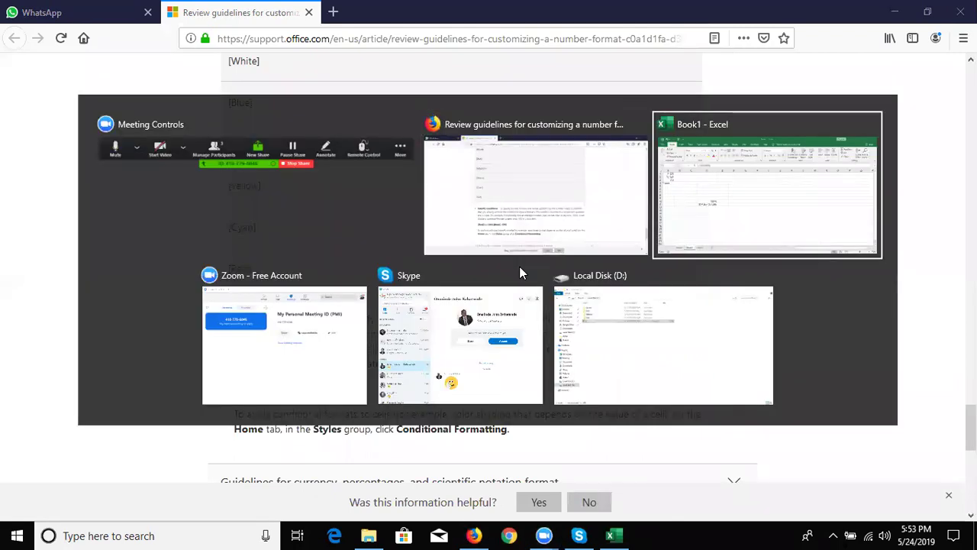
Fill H1:H14 with the numbers 52, 36, 63, 52, 36, 63, 25, 63, 45, 63, 65, 85, 25, 63.
{"action": "left_click", "coordinate": [467, 169]}
{"action": "type", "text": "52 36 63 52 36 63 25 63"}
{"action": "key", "text": "Return"}
{"action": "type", "text": "45 63 65"}
{"action": "key", "text": "Return"}
{"action": "type", "text": "85"}
{"action": "key", "text": "Return"}
{"action": "type", "text": "25"}
{"action": "key", "text": "Return"}
{"action": "type", "text": "63"}
{"action": "key", "text": "Return"}
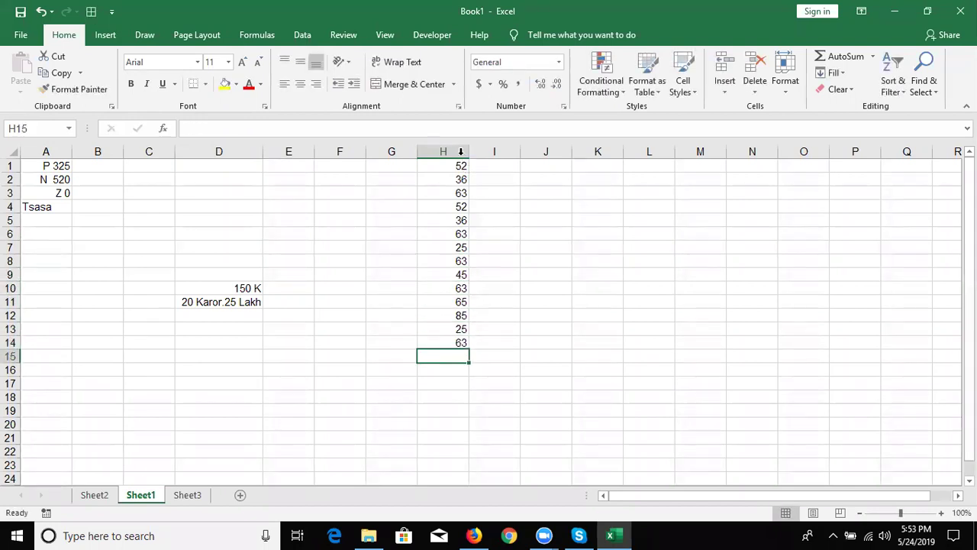
Select column H and open Format Cells from its right-click menu.
{"action": "left_click", "coordinate": [462, 152]}
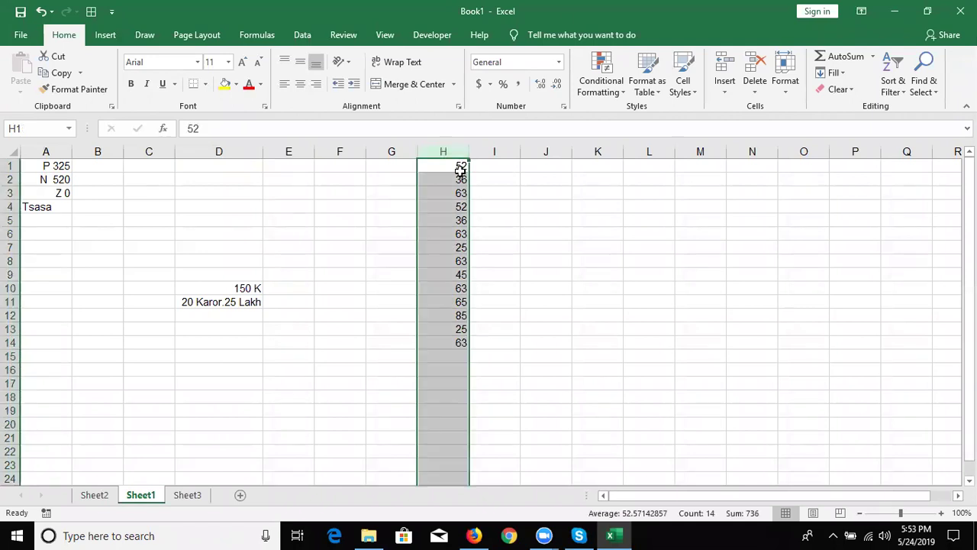
{"action": "right_click", "coordinate": [459, 168]}
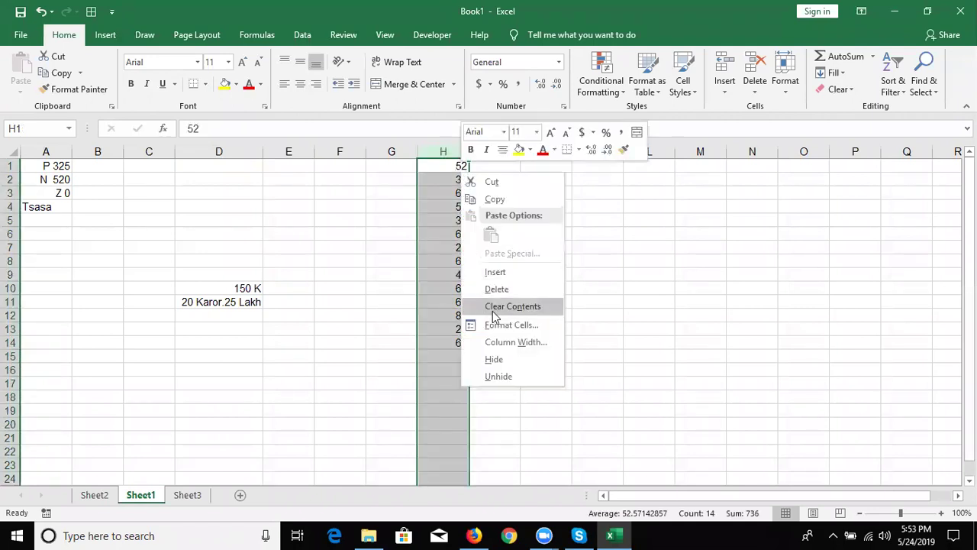
{"action": "left_click", "coordinate": [378, 292]}
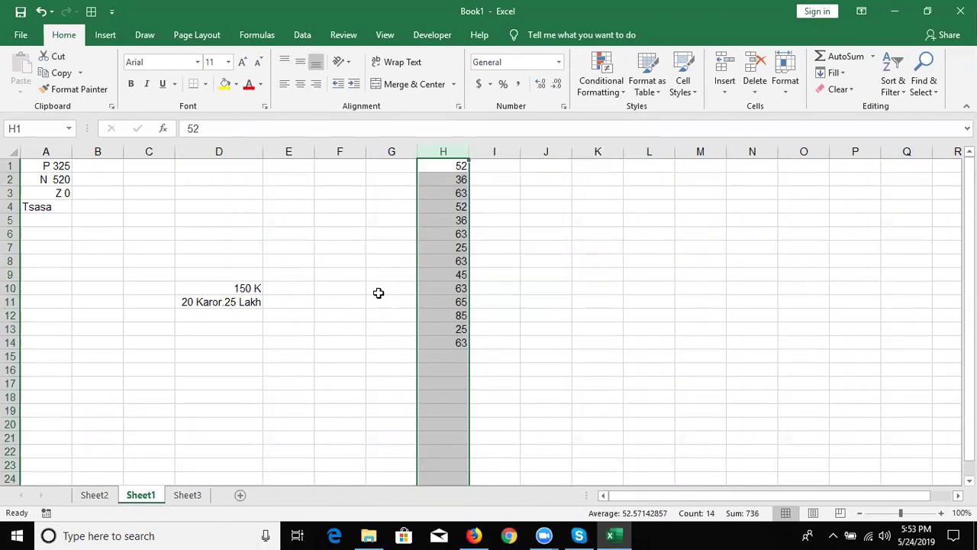
{"action": "right_click", "coordinate": [452, 196]}
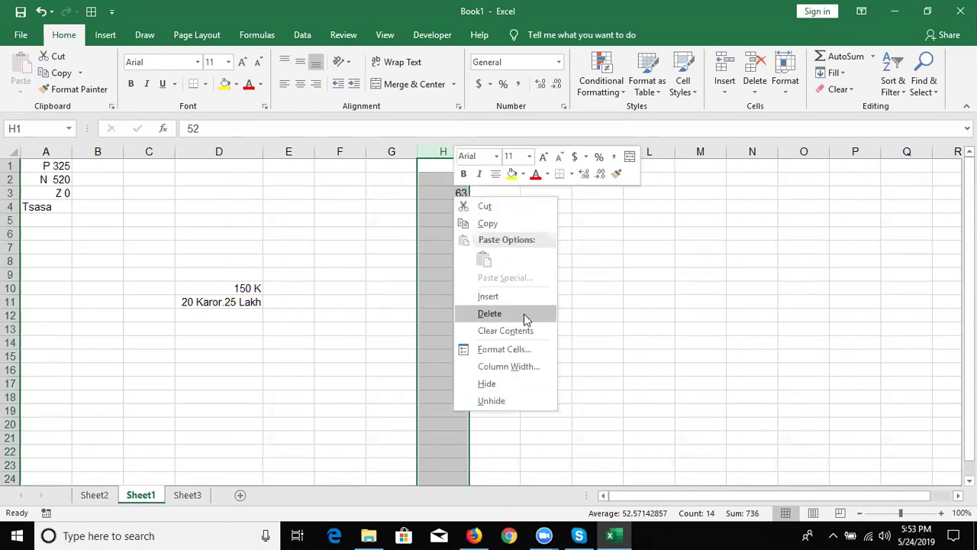
{"action": "left_click", "coordinate": [519, 352]}
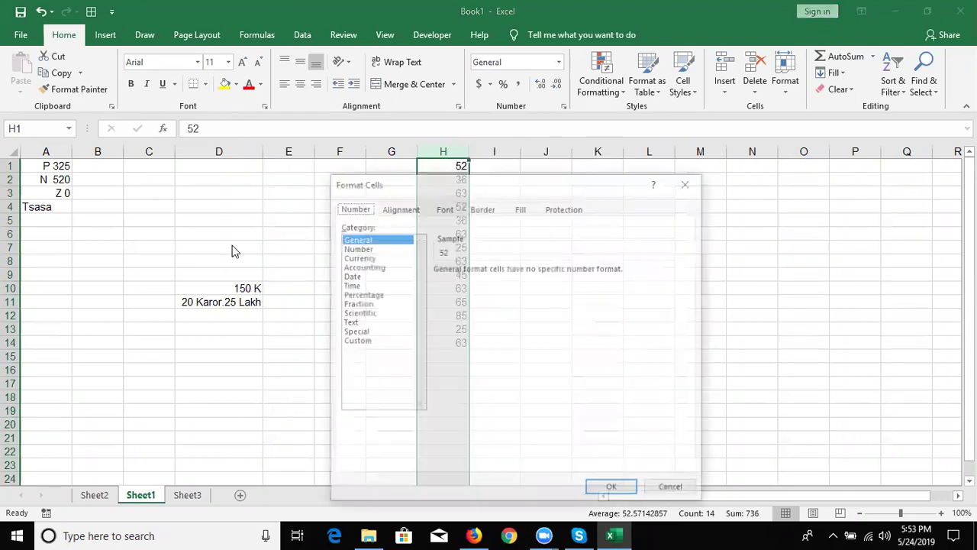
Replace General with the custom format [red][<100];[green][>100] for column H.
{"action": "left_click", "coordinate": [354, 341]}
{"action": "double_click", "coordinate": [443, 280]}
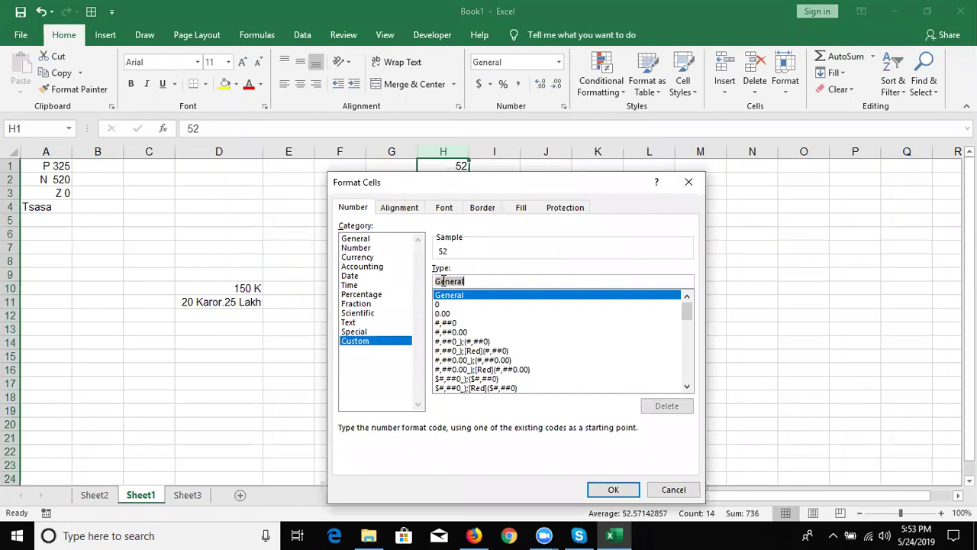
{"action": "key", "text": "BackSpace"}
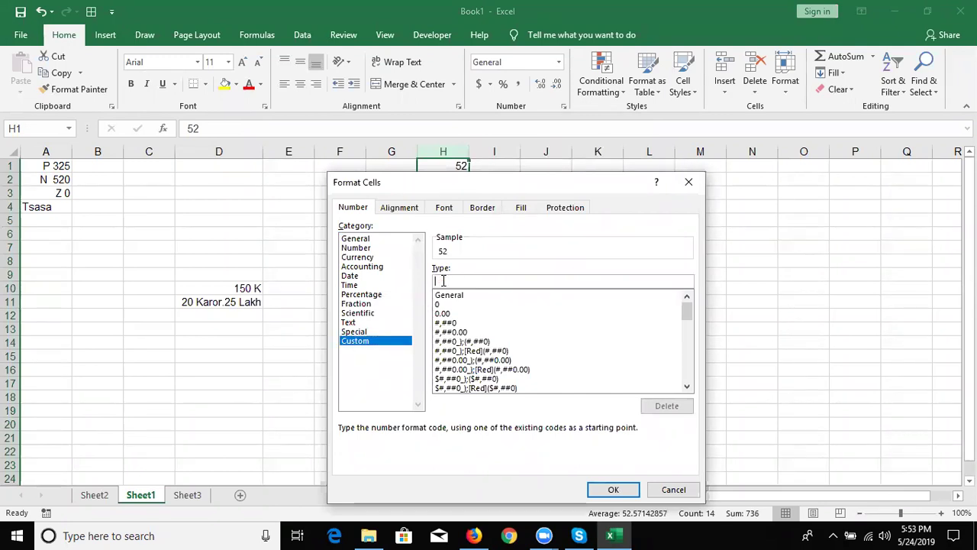
{"action": "type", "text": "["}
{"action": "type", "text": "red"}
{"action": "type", "text": "]"}
{"action": "type", "text": "[<100"}
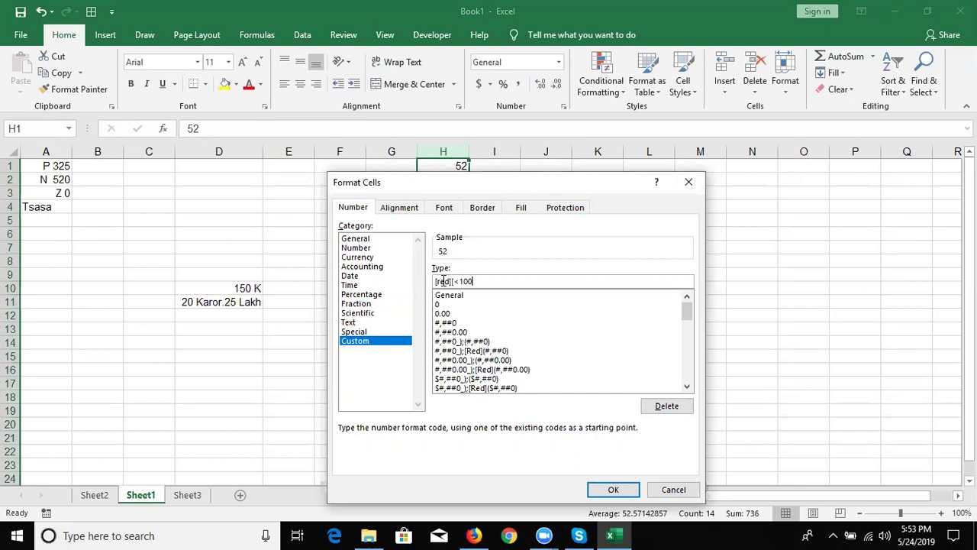
{"action": "type", "text": "];"}
{"action": "type", "text": "["}
{"action": "type", "text": "gree"}
{"action": "type", "text": "n"}
{"action": "type", "text": "]["}
{"action": "type", "text": ">100"}
{"action": "type", "text": "]"}
{"action": "left_click", "coordinate": [598, 494]}
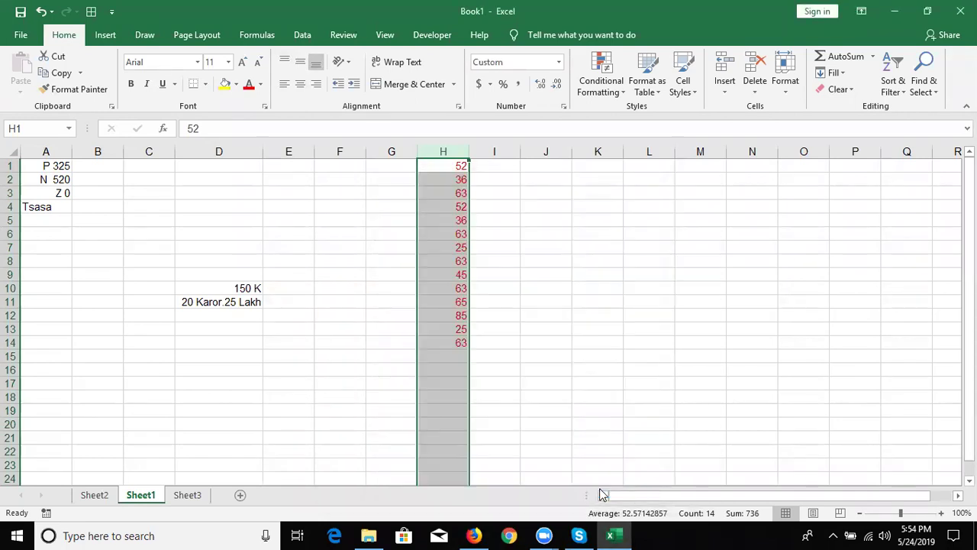
Enter 152 in H7 so it displays in green.
{"action": "left_click", "coordinate": [432, 249]}
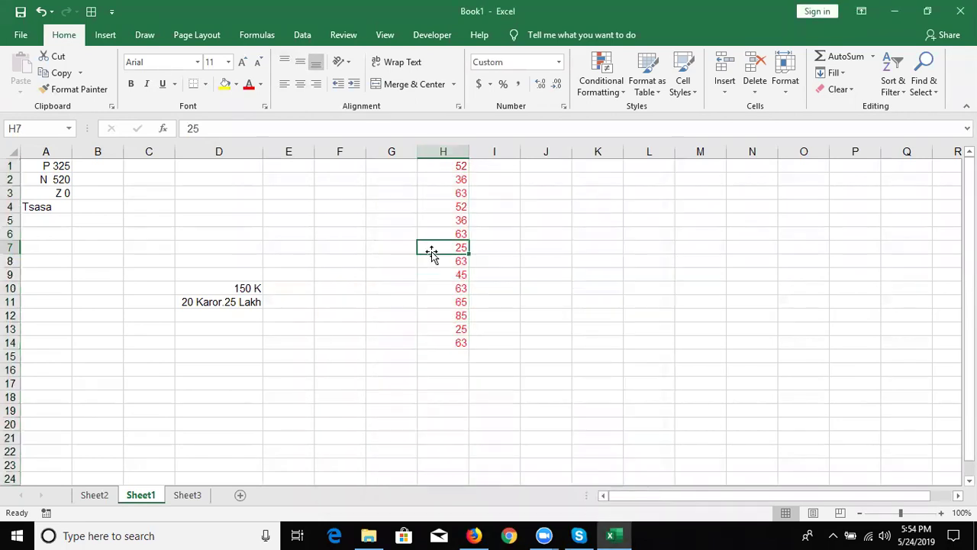
{"action": "type", "text": "152"}
{"action": "key", "text": "Return"}
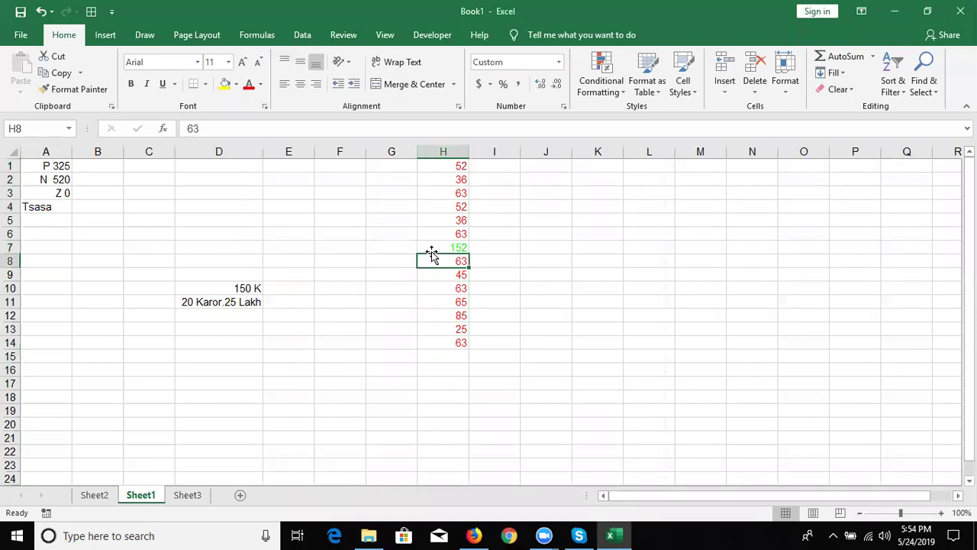
Look over the Conditional Formatting Highlight Cells Rules menu, dismiss it, and switch to the browser.
{"action": "left_click", "coordinate": [462, 231]}
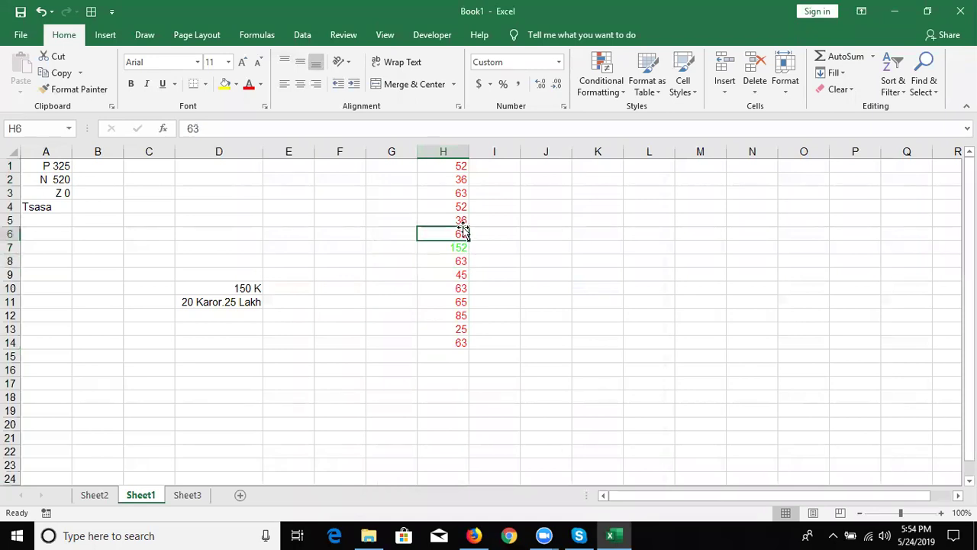
{"action": "left_click", "coordinate": [607, 85]}
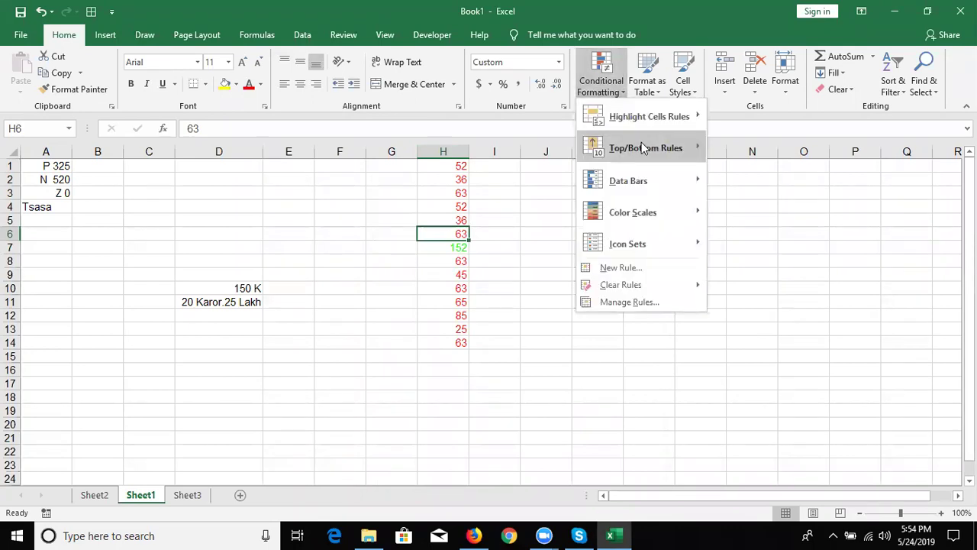
{"action": "mouse_move", "coordinate": [644, 130]}
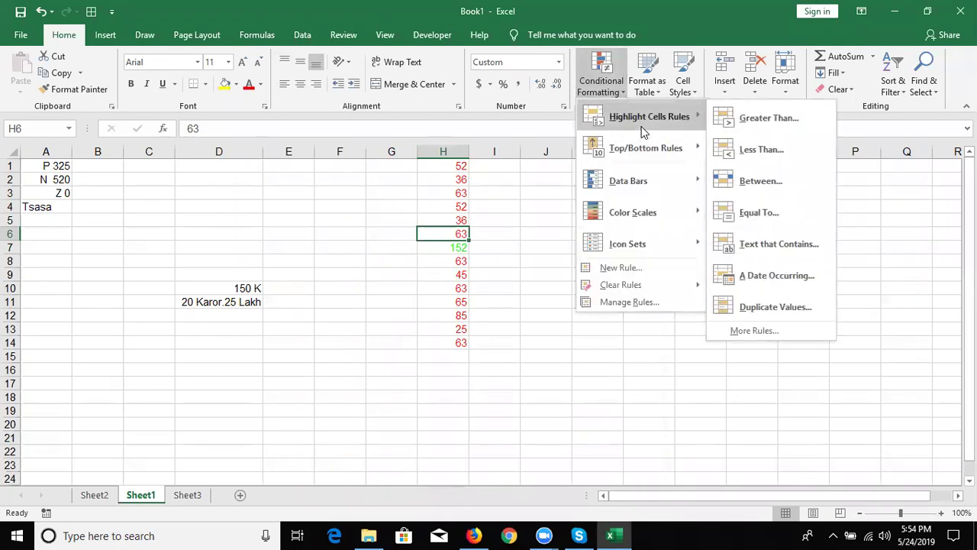
{"action": "key", "text": "Escape"}
{"action": "key", "text": "Escape"}
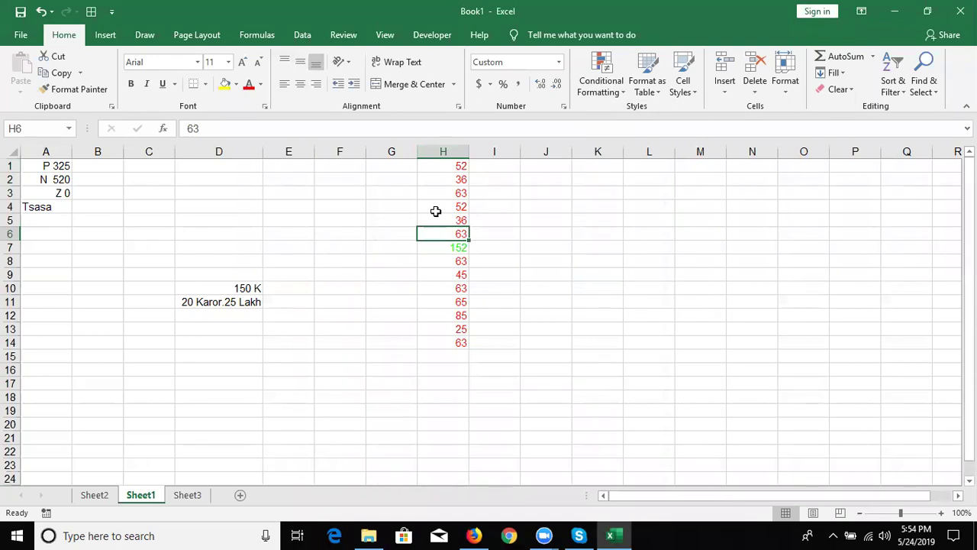
{"action": "key", "text": "alt+Tab"}
{"action": "key", "text": "alt+Tab"}
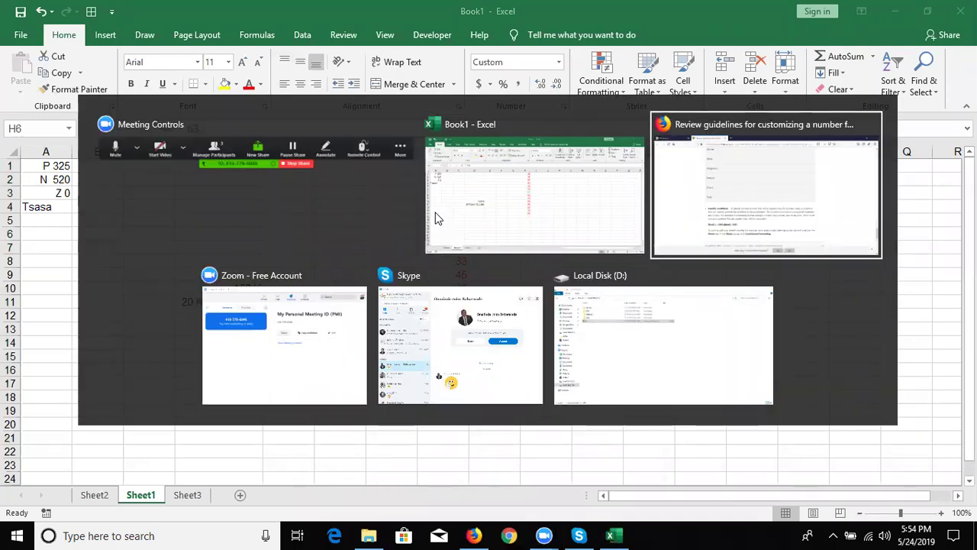
Expand the currency, percentages and scientific notation guidelines, then briefly switch to Excel.
{"action": "scroll", "coordinate": [436, 218], "scroll_direction": "down", "scroll_amount": 1}
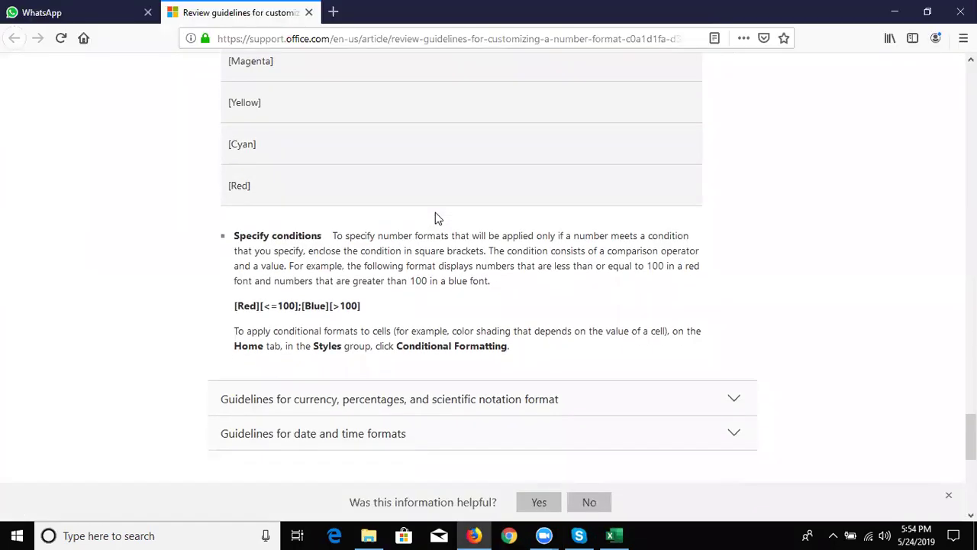
{"action": "scroll", "coordinate": [436, 219], "scroll_direction": "down", "scroll_amount": 1}
{"action": "left_click", "coordinate": [602, 313]}
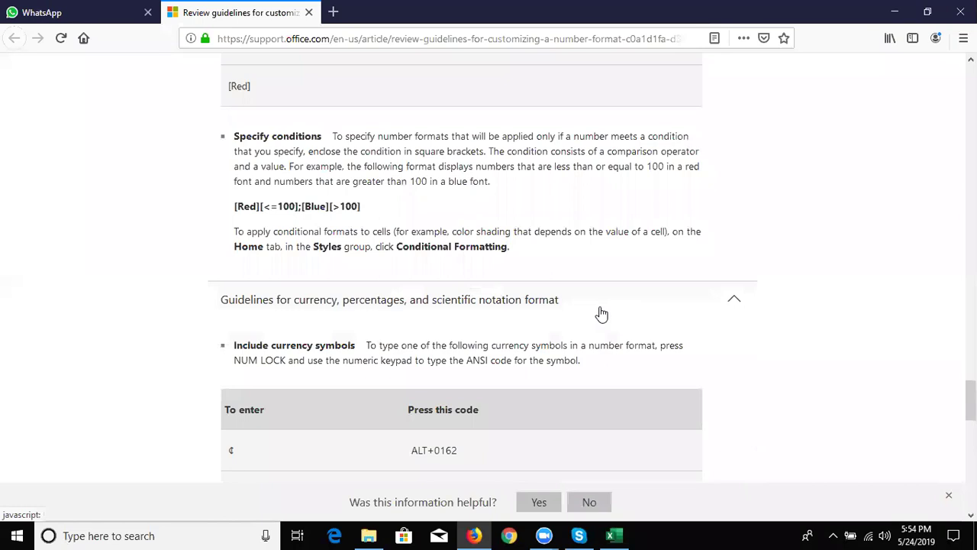
{"action": "scroll", "coordinate": [601, 309], "scroll_direction": "down", "scroll_amount": 1}
{"action": "scroll", "coordinate": [601, 307], "scroll_direction": "down", "scroll_amount": 2}
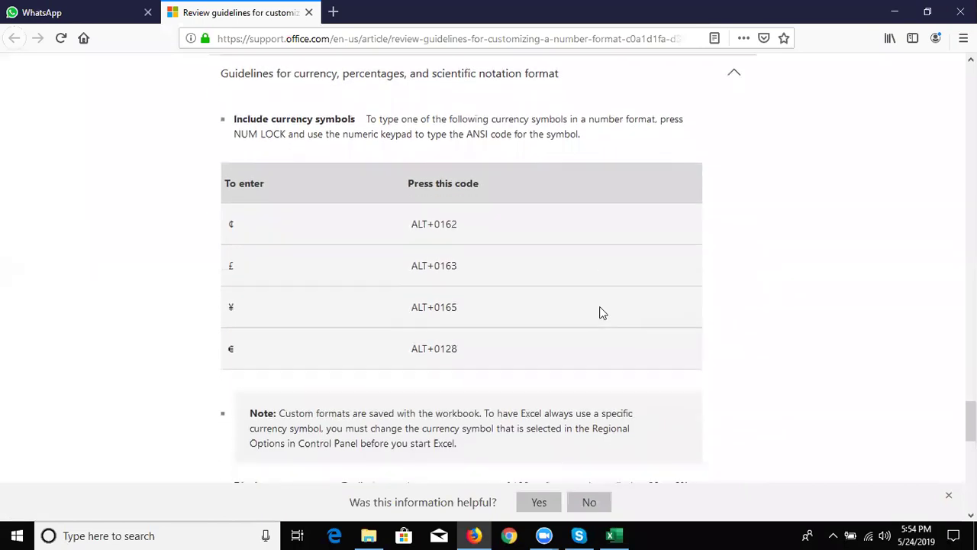
{"action": "scroll", "coordinate": [601, 308], "scroll_direction": "down", "scroll_amount": 4}
{"action": "scroll", "coordinate": [601, 308], "scroll_direction": "down", "scroll_amount": 1}
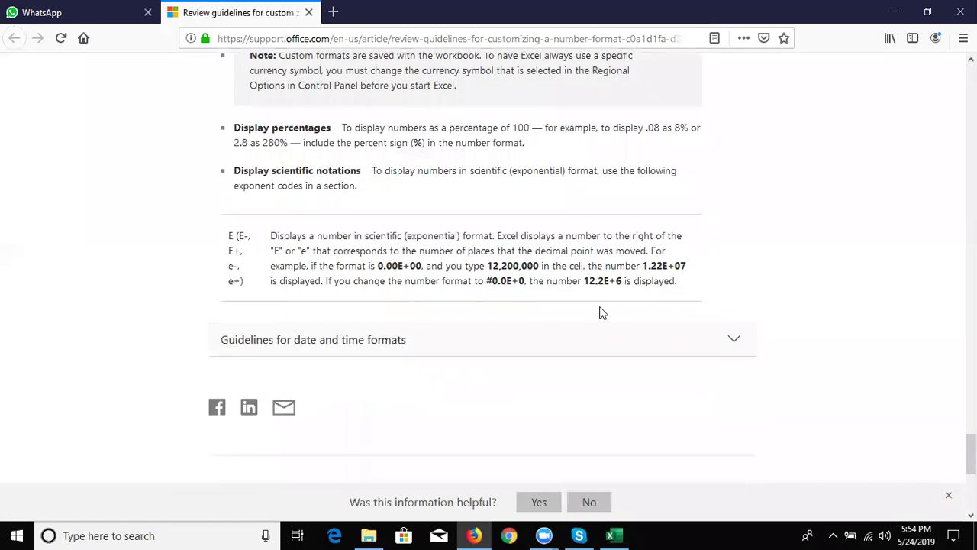
{"action": "key", "text": "alt+Tab"}
{"action": "key", "text": "alt+Tab"}
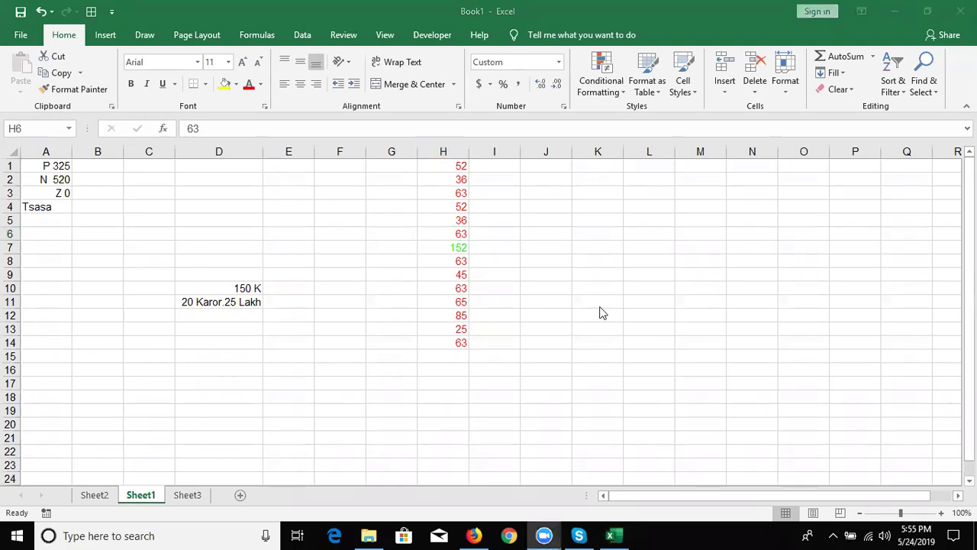
Expand 'Guidelines for date and time formats' to show the m to dddd codes, then return to Excel.
{"action": "key", "text": "alt+Tab"}
{"action": "key", "text": "alt+Tab"}
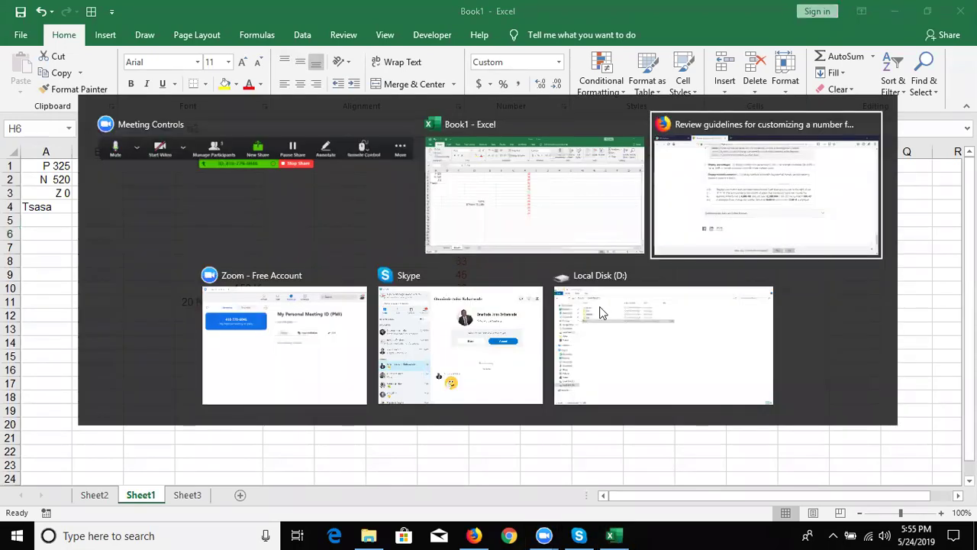
{"action": "scroll", "coordinate": [601, 313], "scroll_direction": "down", "scroll_amount": 3}
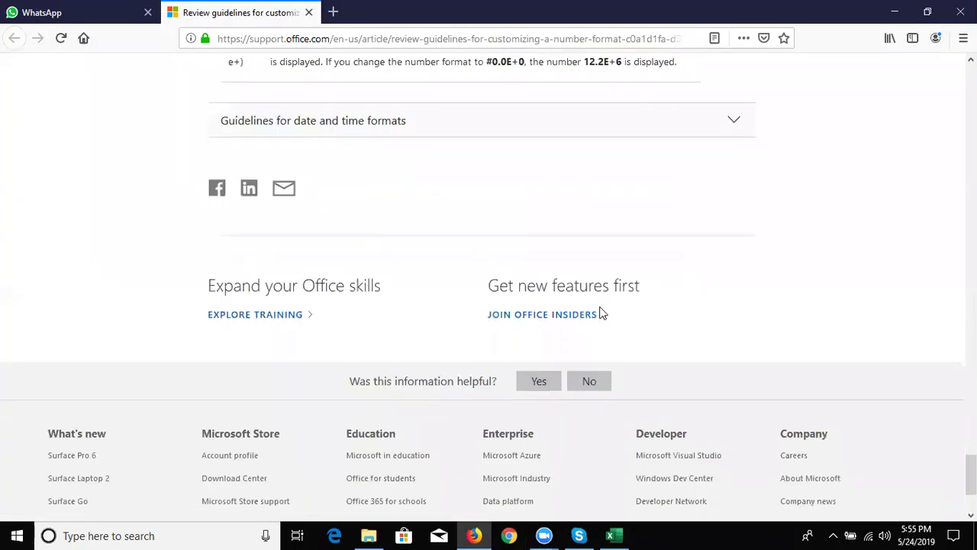
{"action": "left_click", "coordinate": [735, 122]}
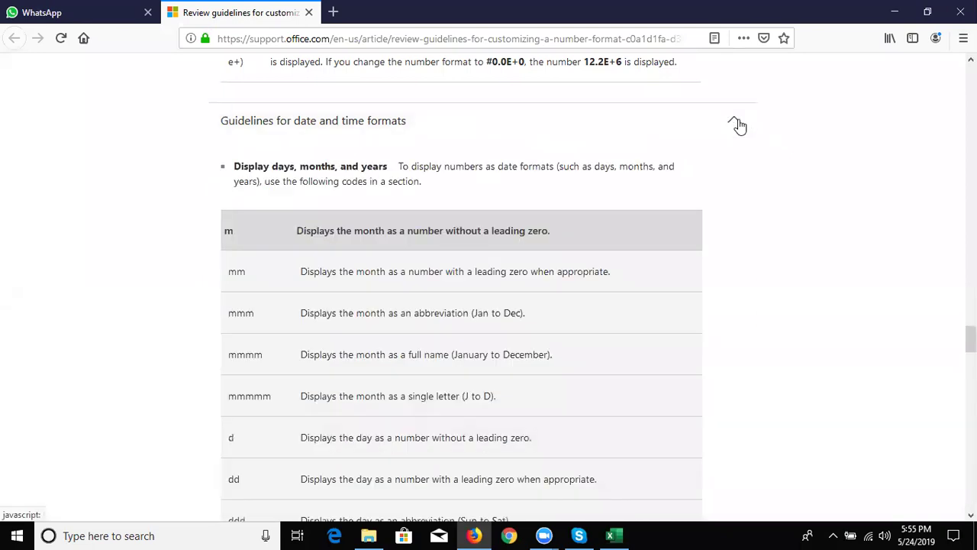
{"action": "scroll", "coordinate": [738, 126], "scroll_direction": "down", "scroll_amount": 2}
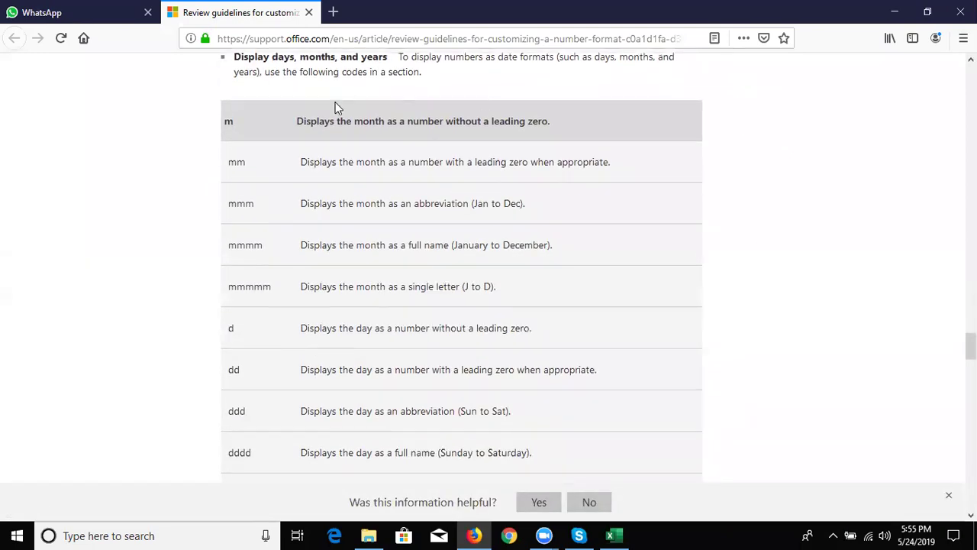
{"action": "key", "text": "alt+Tab"}
{"action": "key", "text": "alt+Tab"}
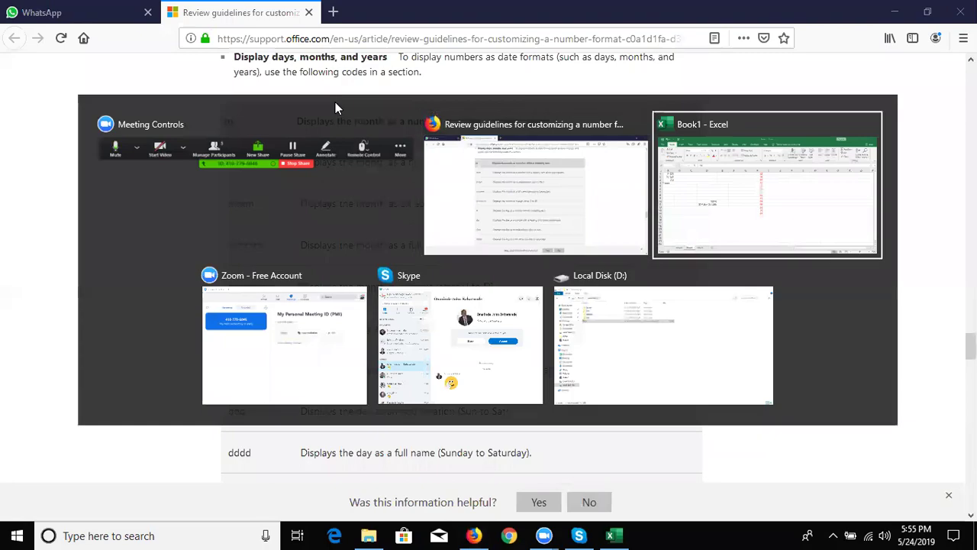
Enter 5/1 in K3 and open its Format Cells settings with Ctrl+1.
{"action": "left_click", "coordinate": [609, 194]}
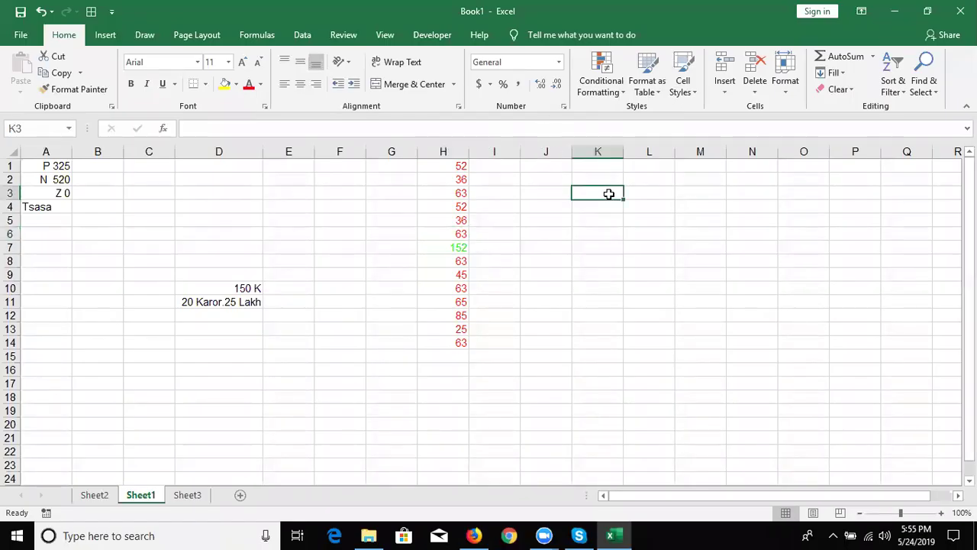
{"action": "type", "text": "5/1"}
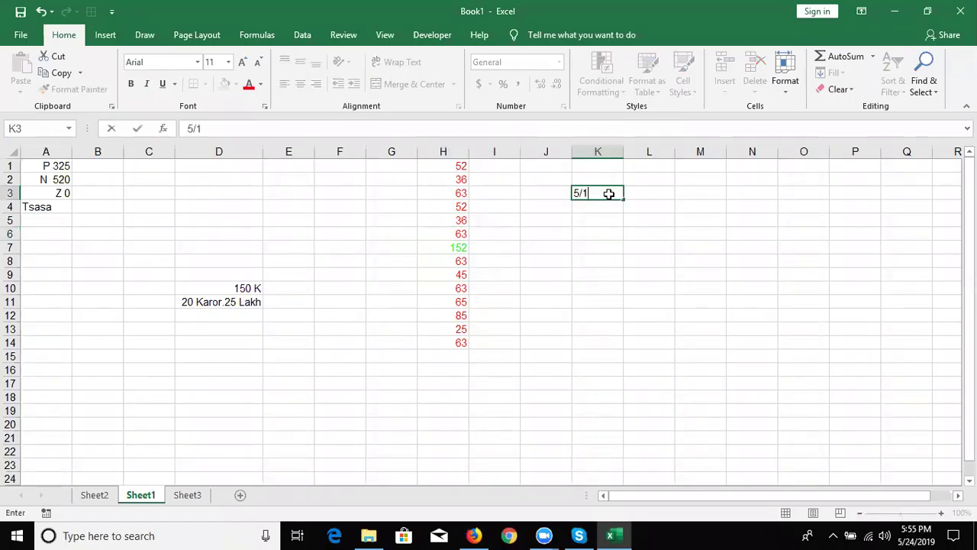
{"action": "key", "text": "Return"}
{"action": "left_click", "coordinate": [609, 194]}
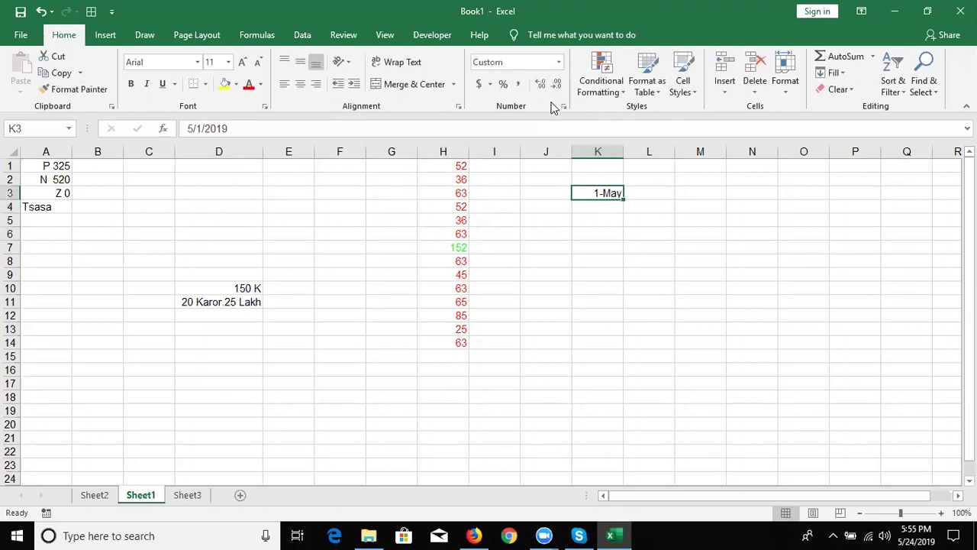
{"action": "key", "text": "ctrl+1"}
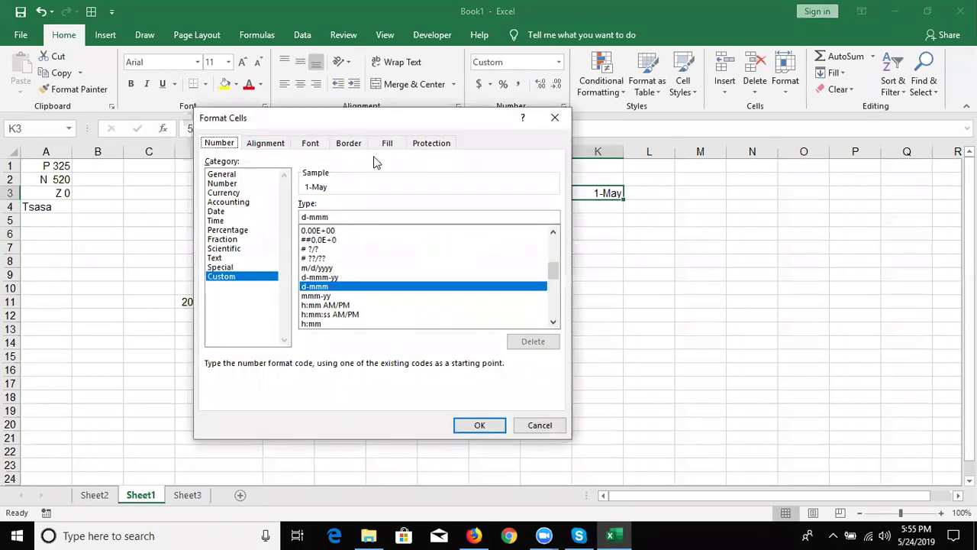
{"action": "left_click_drag", "start_coordinate": [345, 124], "coordinate": [238, 157]}
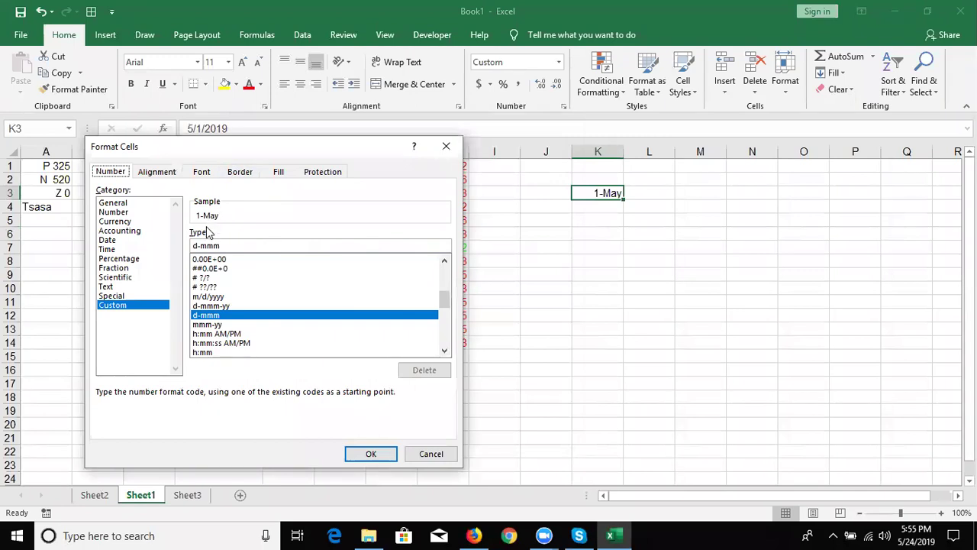
Replace the d-mmm code with dddd - dd, mmmmmm, yyyy so K3 reads Wednesday - 01, May, 2019.
{"action": "left_click_drag", "start_coordinate": [233, 244], "coordinate": [147, 246]}
{"action": "key", "text": "BackSpace"}
{"action": "type", "text": "d"}
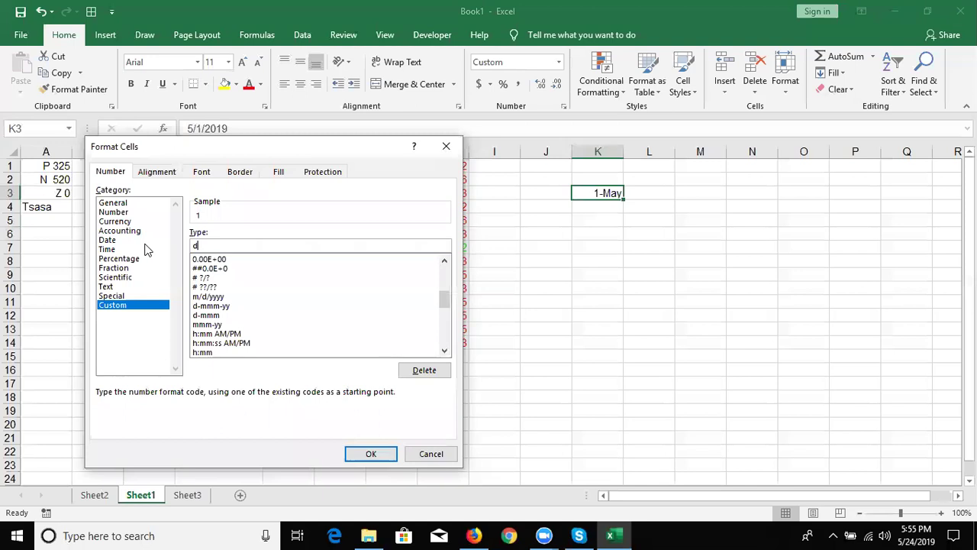
{"action": "type", "text": "d"}
{"action": "type", "text": "d"}
{"action": "type", "text": "d"}
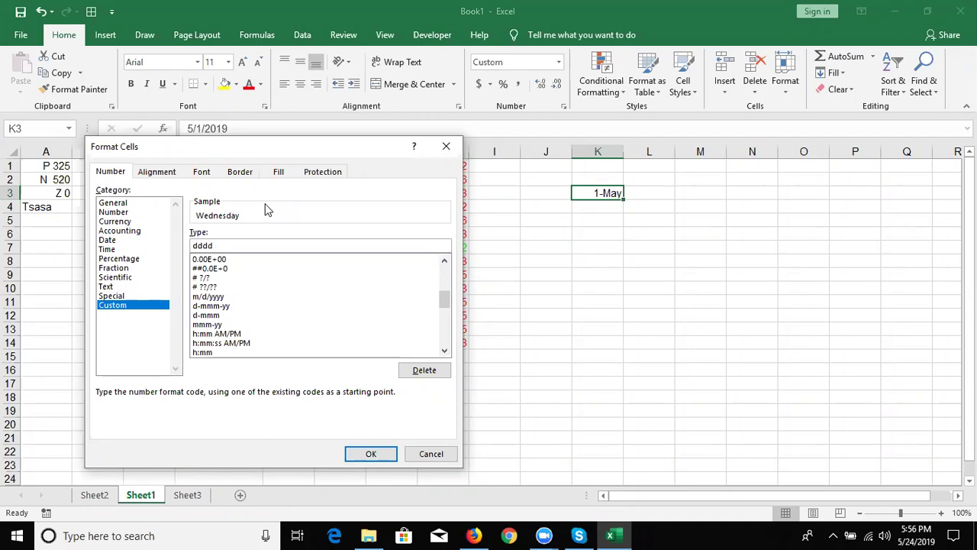
{"action": "type", "text": "- dd"}
{"action": "type", "text": ", m"}
{"action": "type", "text": "m"}
{"action": "type", "text": "m"}
{"action": "type", "text": "m"}
{"action": "type", "text": "m"}
{"action": "type", "text": "m"}
{"action": "key", "text": "BackSpace"}
{"action": "type", "text": "m,"}
{"action": "type", "text": " yyyy"}
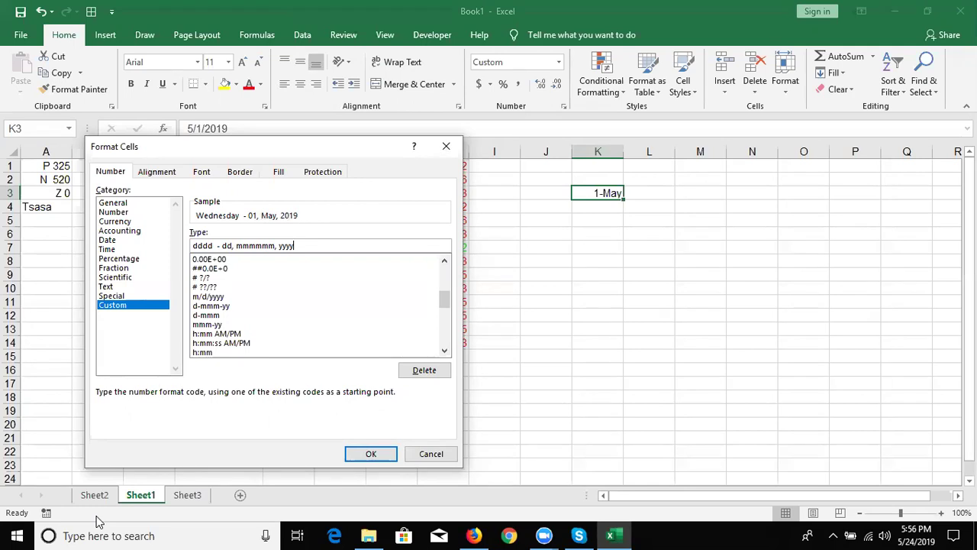
{"action": "key", "text": "Return"}
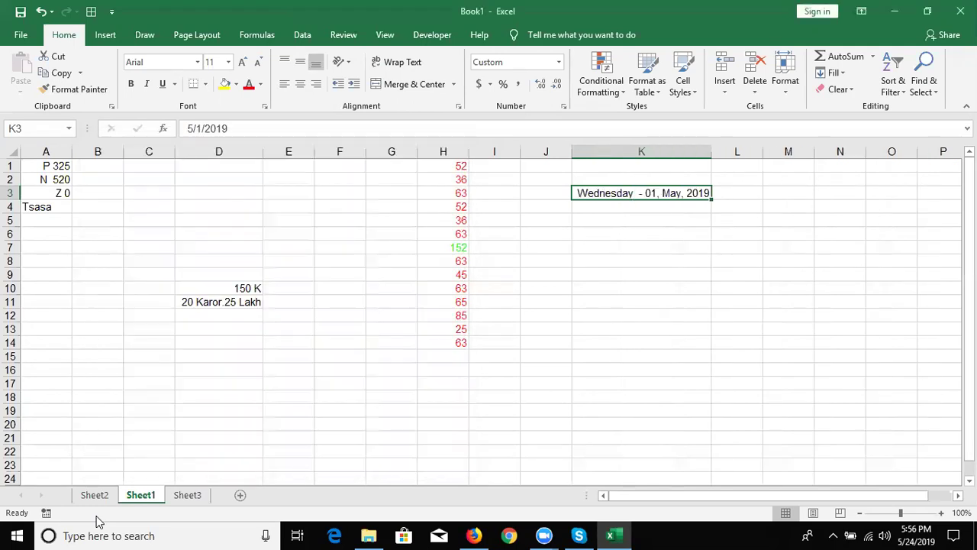
{"action": "left_click", "coordinate": [599, 208]}
Enter 10:20:30 in K4 and format it as h:mm:ss am/pm.
{"action": "type", "text": "10:20:30"}
{"action": "key", "text": "Return"}
{"action": "left_click", "coordinate": [600, 207]}
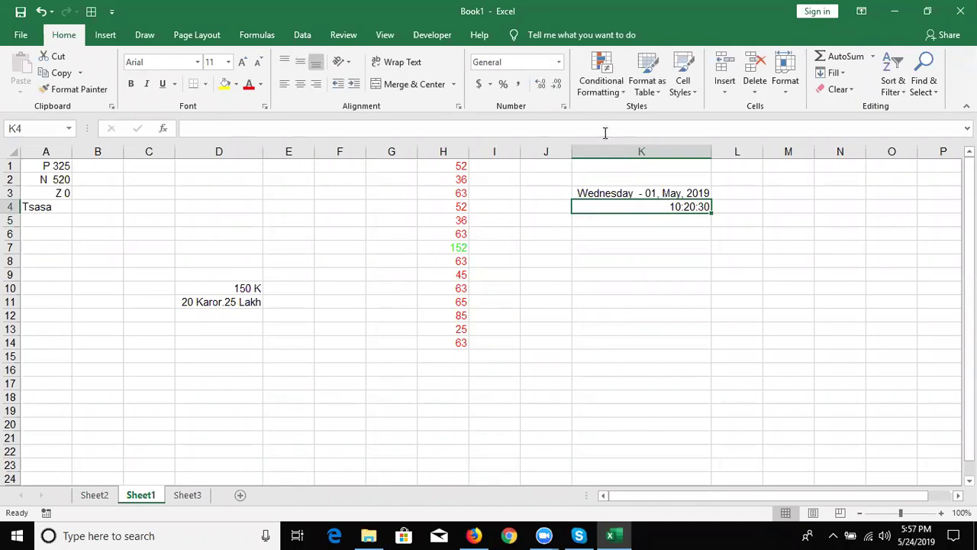
{"action": "left_click", "coordinate": [564, 108]}
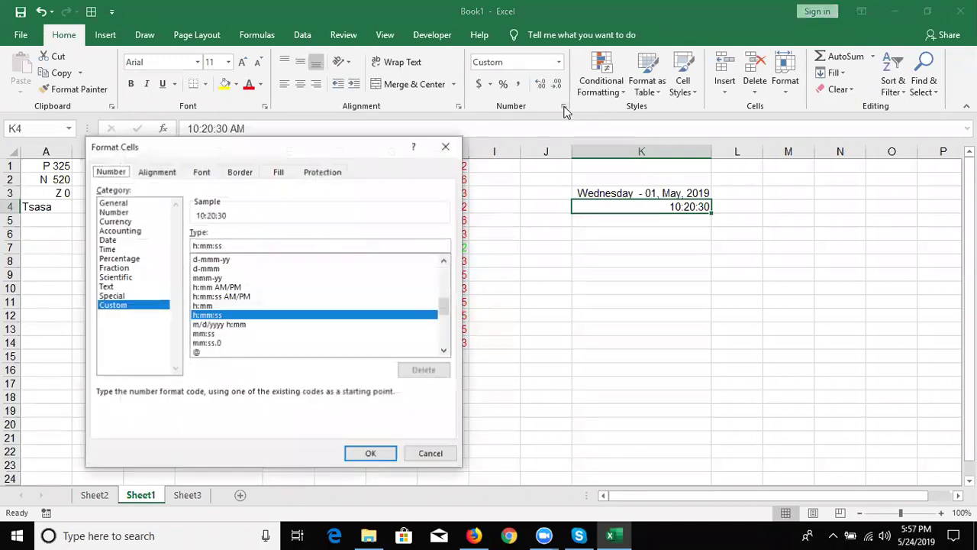
{"action": "left_click", "coordinate": [222, 245]}
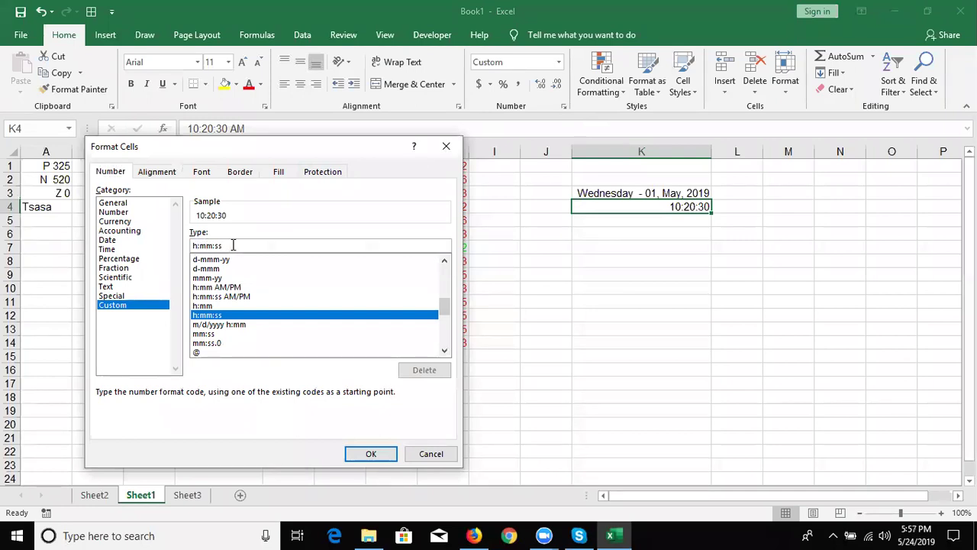
{"action": "type", "text": "a"}
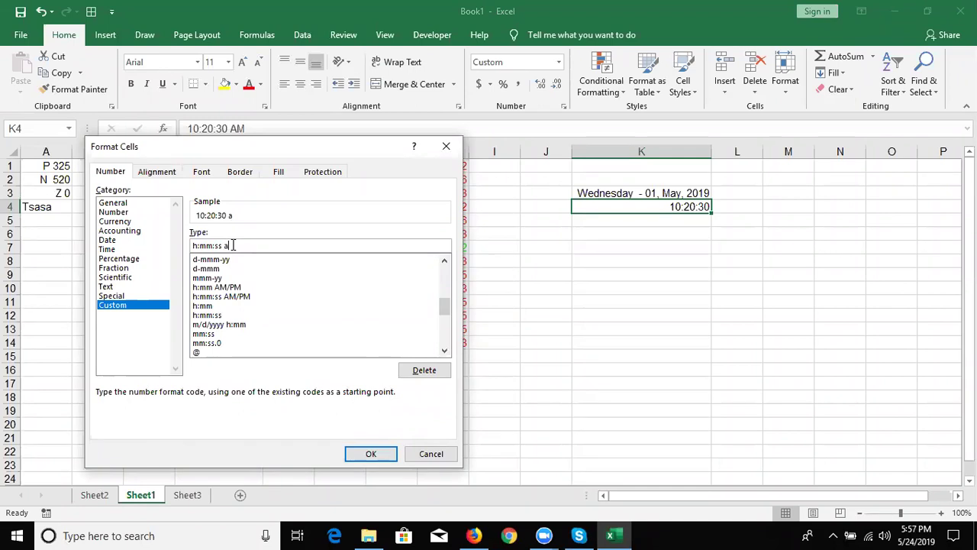
{"action": "type", "text": "m/pm"}
{"action": "key", "text": "Return"}
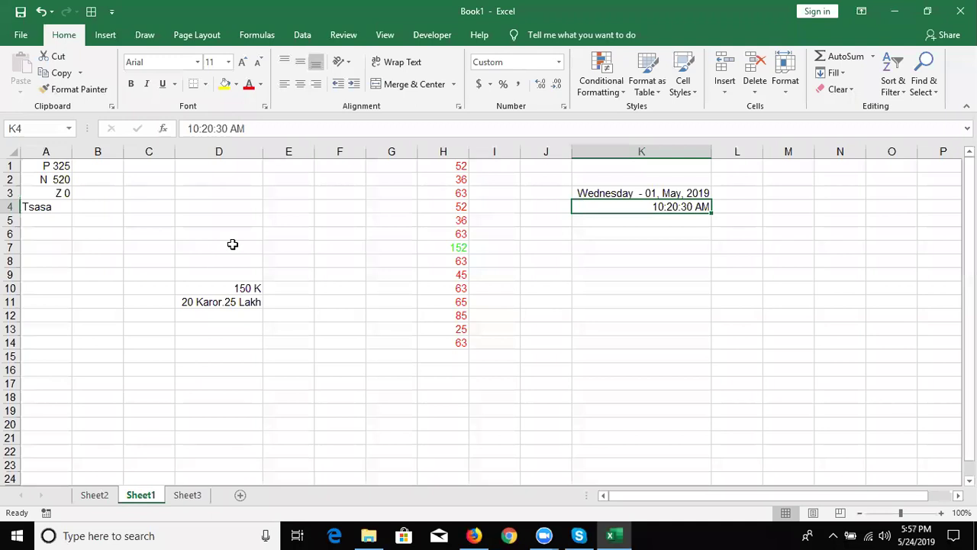
Enter the duration 54:30 in K6.
{"action": "key", "text": "Down"}
{"action": "key", "text": "Down"}
{"action": "type", "text": "54:30"}
{"action": "key", "text": "Return"}
{"action": "key", "text": "Up"}
{"action": "key", "text": "Up"}
{"action": "key", "text": "Up"}
Copy K4's time format to K6 with Format Painter and remove AM/PM from the code.
{"action": "left_click", "coordinate": [92, 89]}
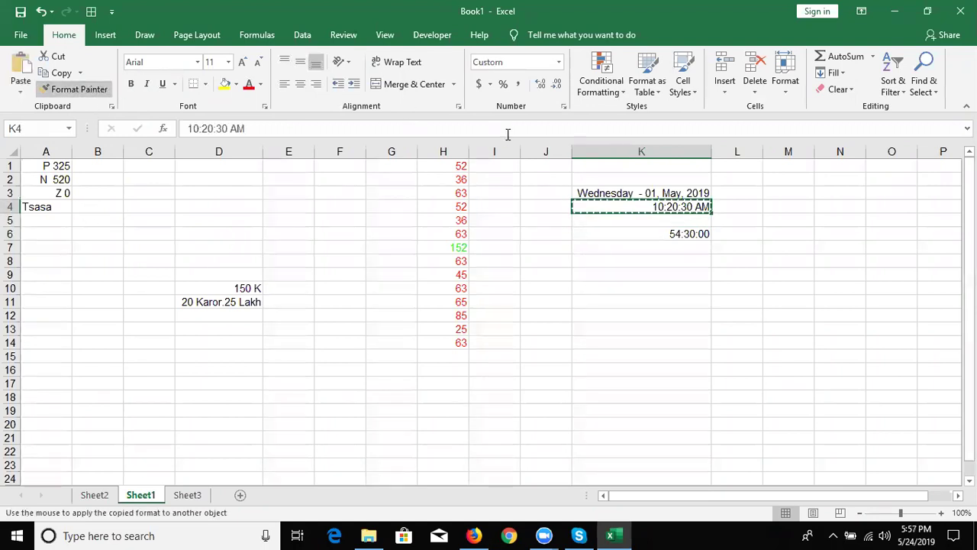
{"action": "left_click", "coordinate": [689, 233]}
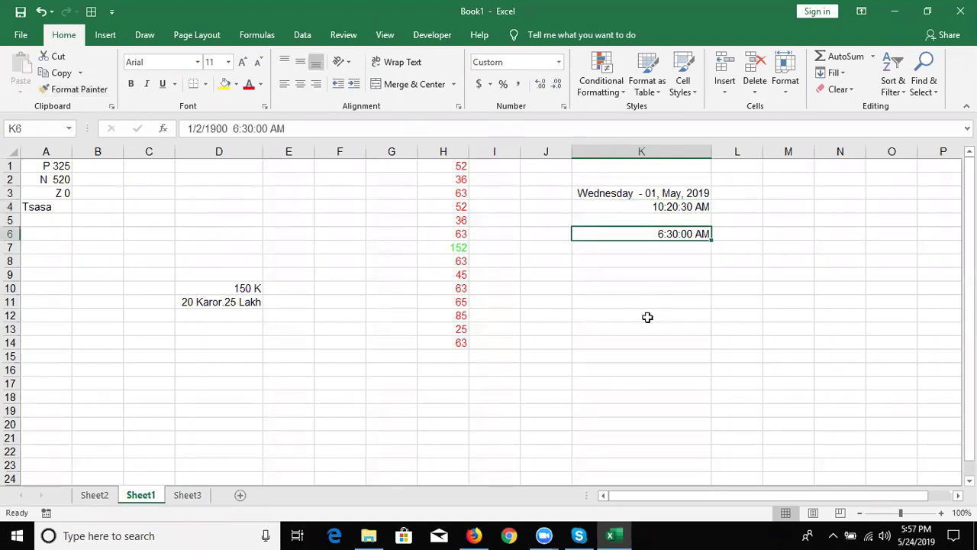
{"action": "left_click", "coordinate": [566, 107]}
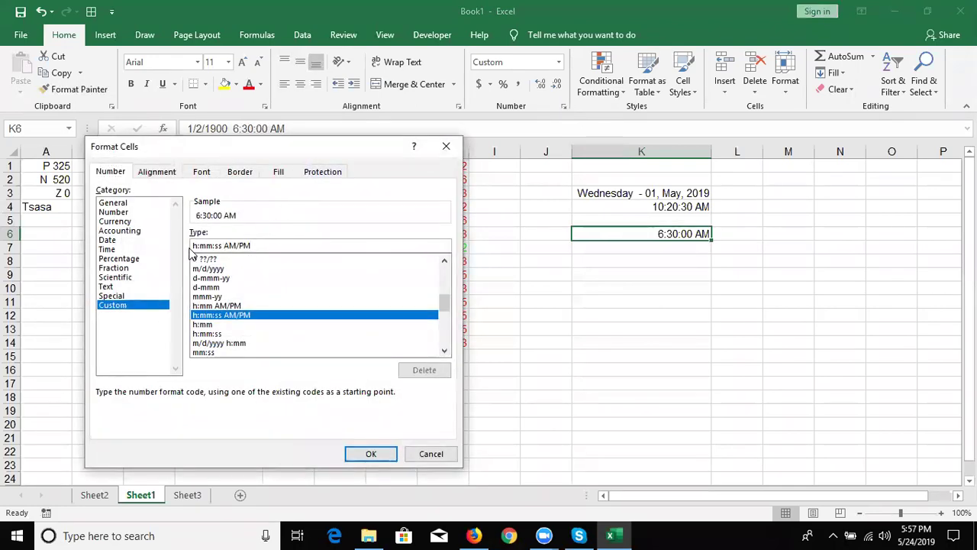
{"action": "left_click", "coordinate": [264, 243]}
{"action": "key", "text": "BackSpace"}
{"action": "key", "text": "BackSpace"}
{"action": "key", "text": "BackSpace"}
{"action": "key", "text": "BackSpace"}
{"action": "key", "text": "BackSpace"}
{"action": "key", "text": "BackSpace"}
Change K6's format to [h]:mm:ss so it shows 54:30:00, then hide Excel.
{"action": "left_click", "coordinate": [193, 246]}
{"action": "type", "text": "["}
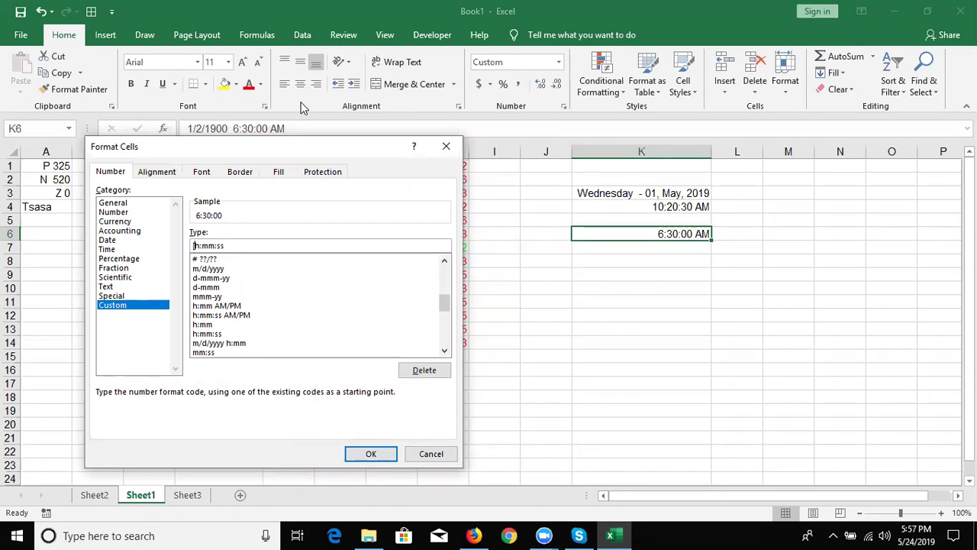
{"action": "left_click", "coordinate": [199, 246]}
{"action": "key", "text": "BackSpace"}
{"action": "key", "text": "BackSpace"}
{"action": "type", "text": "[h]"}
{"action": "key", "text": "Return"}
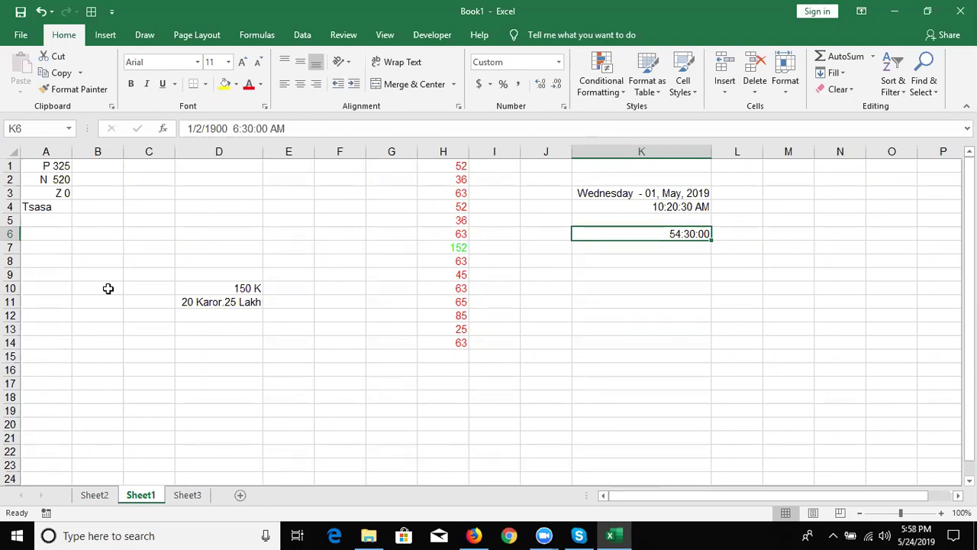
{"action": "key", "text": "super+d"}
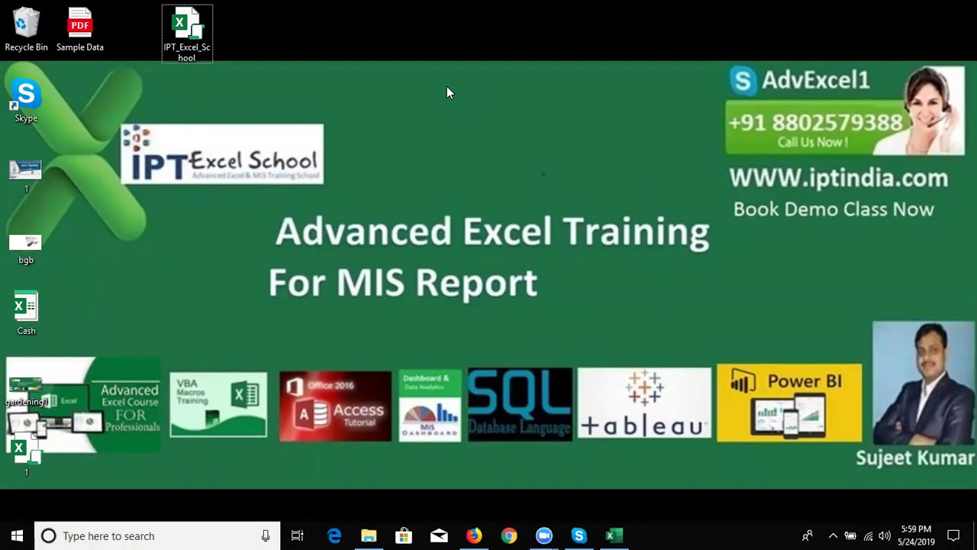
Bring up Zoom's End Meeting prompt with Alt+Q.
{"action": "key", "text": "alt+q"}
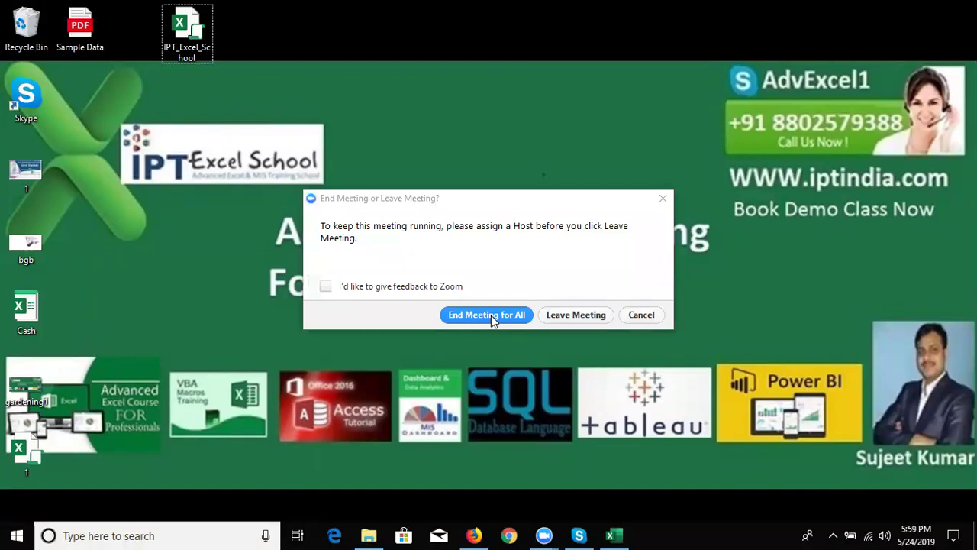